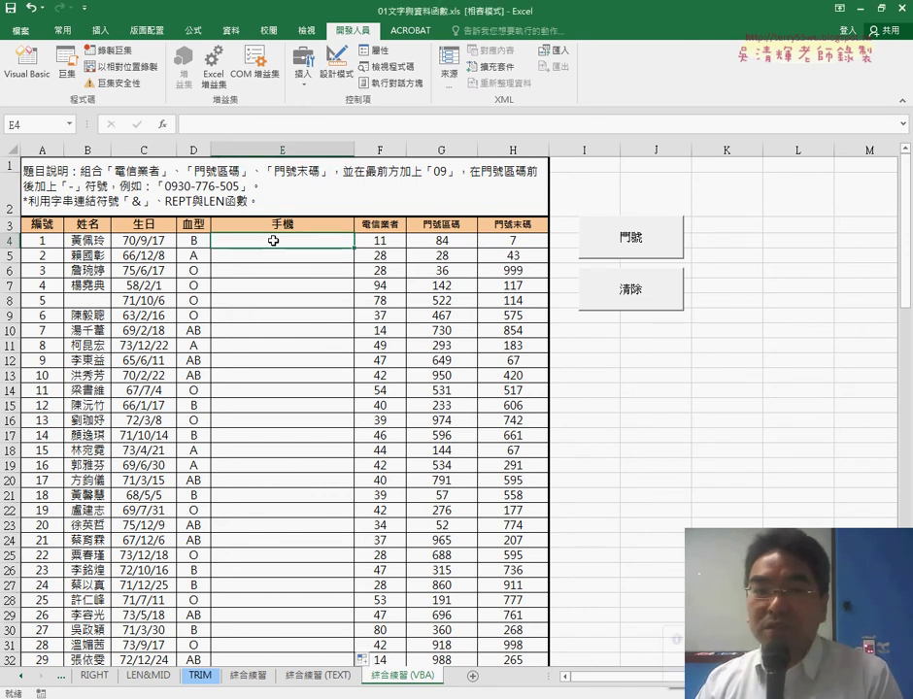
Browse the function categories in Insert Function for E4, then cancel without choosing one
left_click(165, 126)
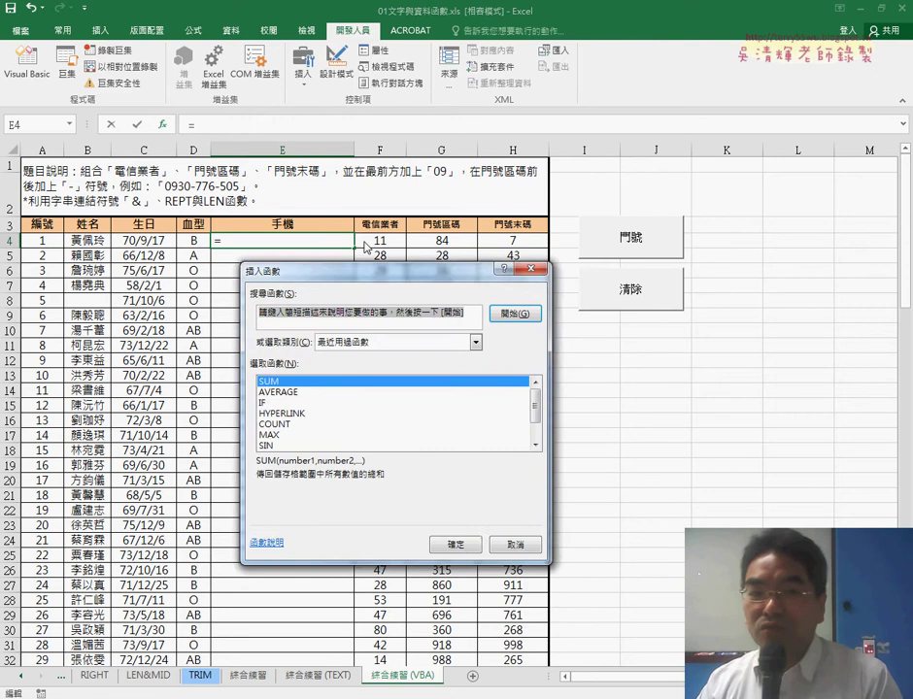
left_click_drag(428, 276, 537, 116)
left_click(587, 181)
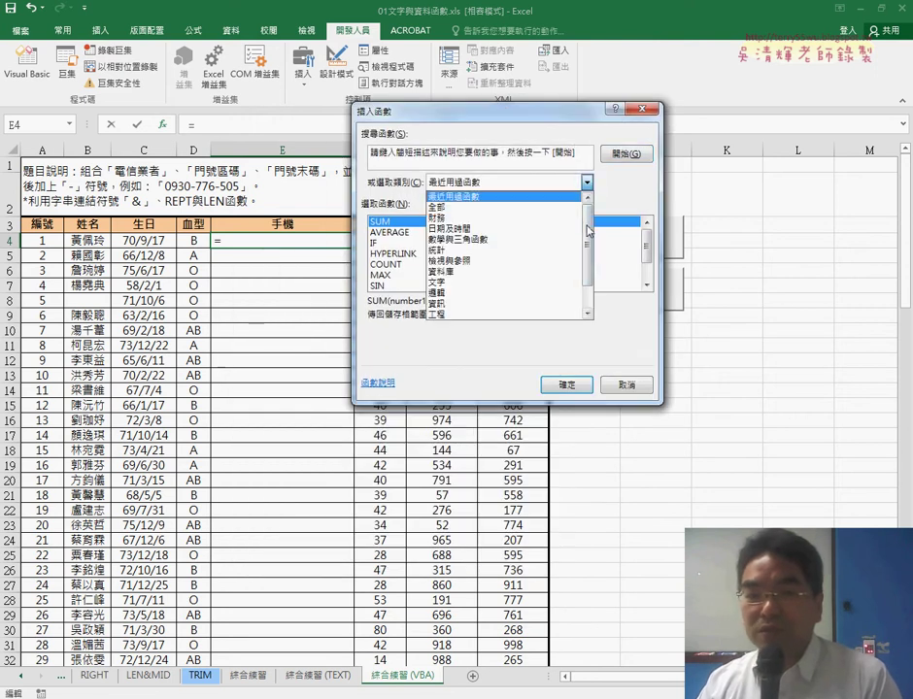
left_click(592, 304)
scroll(571, 233, "up", 2)
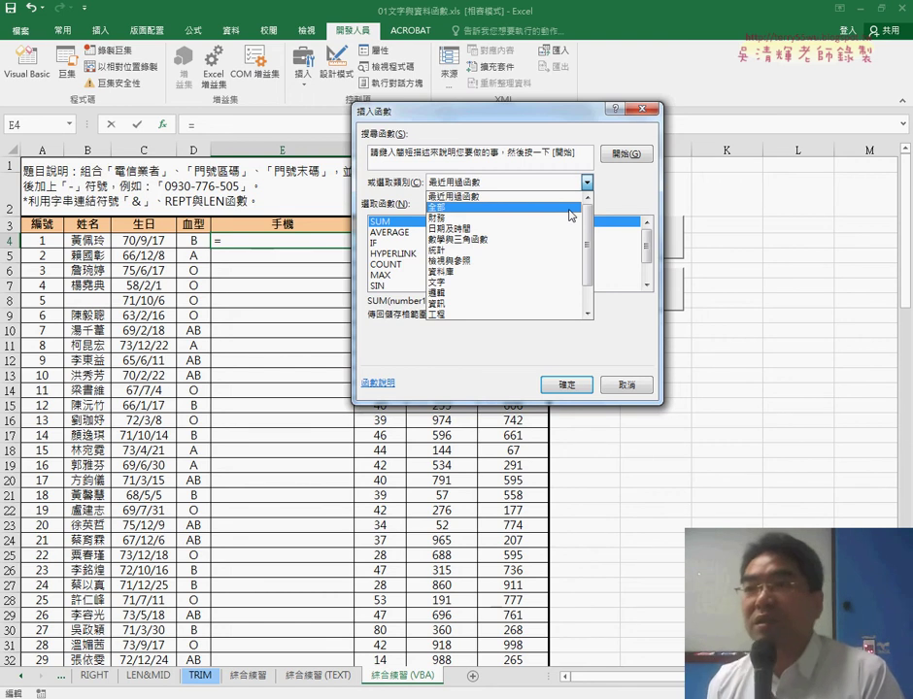
left_click(621, 385)
Open the Visual Basic editor beside the workbook and place the cursor below Module1's procedures
left_click(37, 68)
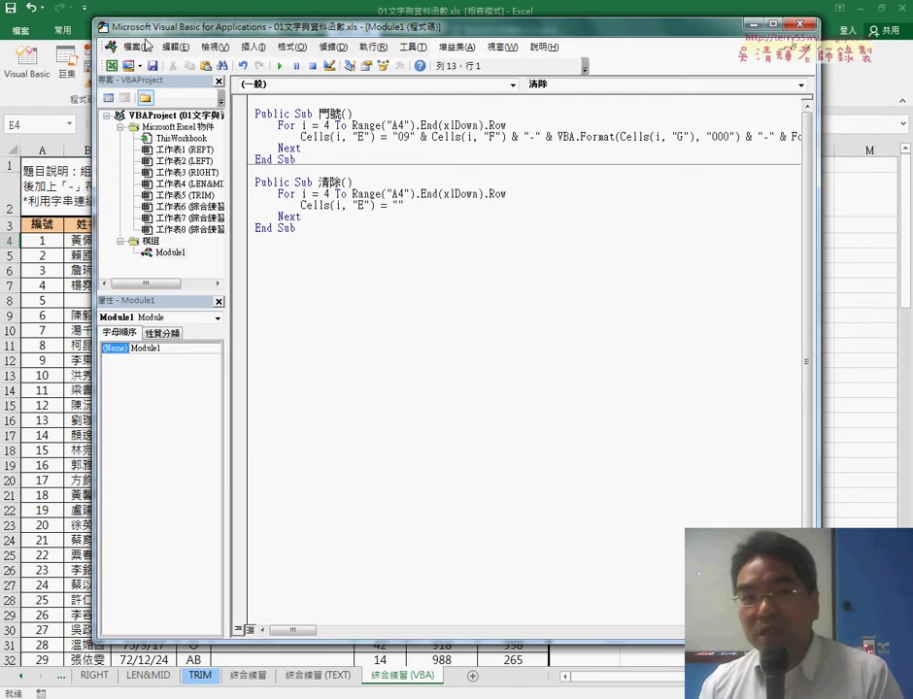
mouse_move(107, 26)
left_mouse_down()
mouse_move(79, 24)
mouse_move(194, 117)
mouse_move(360, 104)
left_mouse_up()
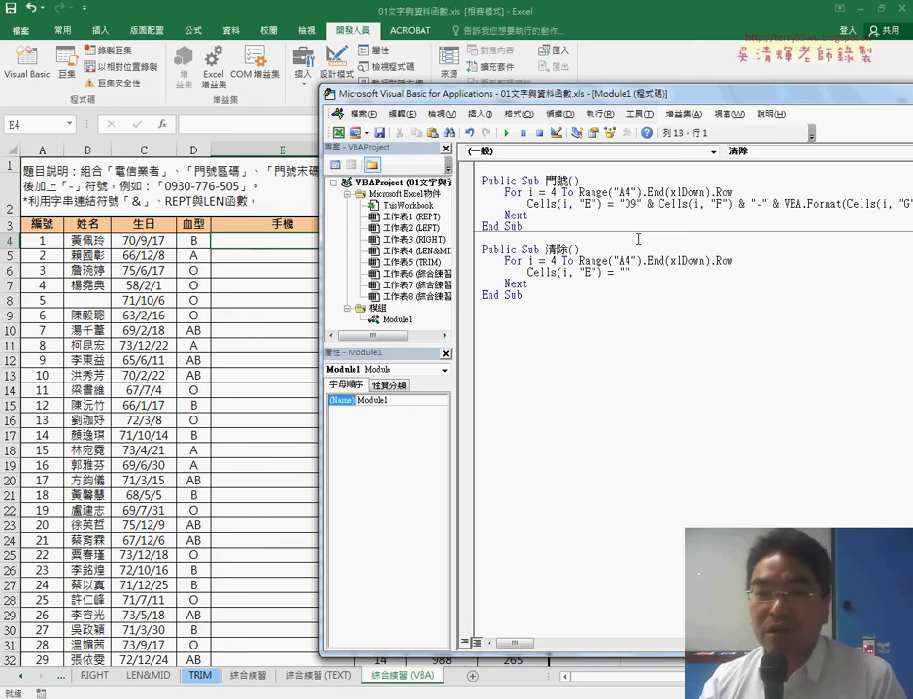
left_click_drag(517, 94, 552, 56)
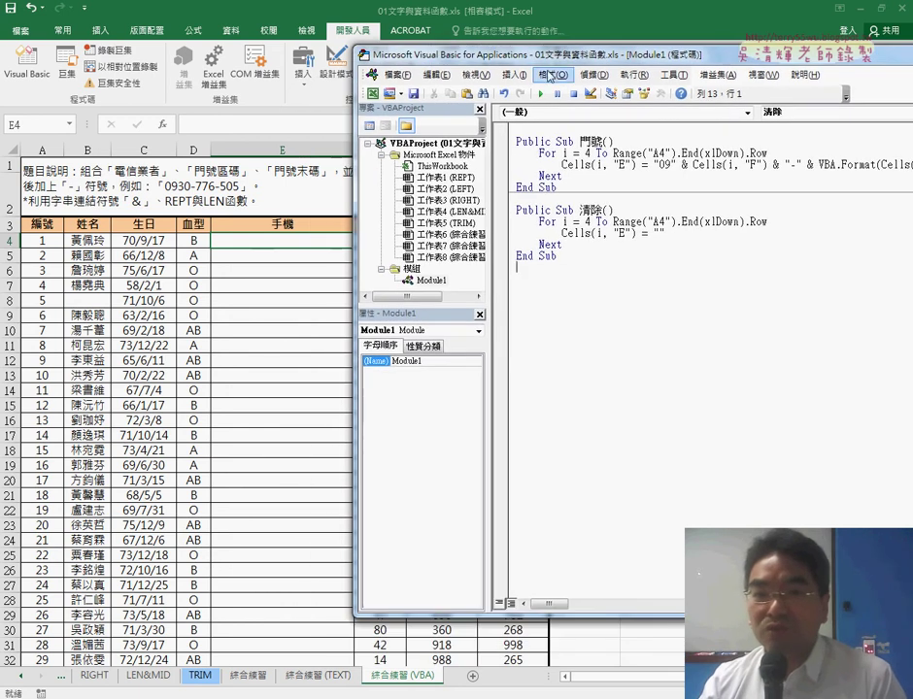
left_click(515, 75)
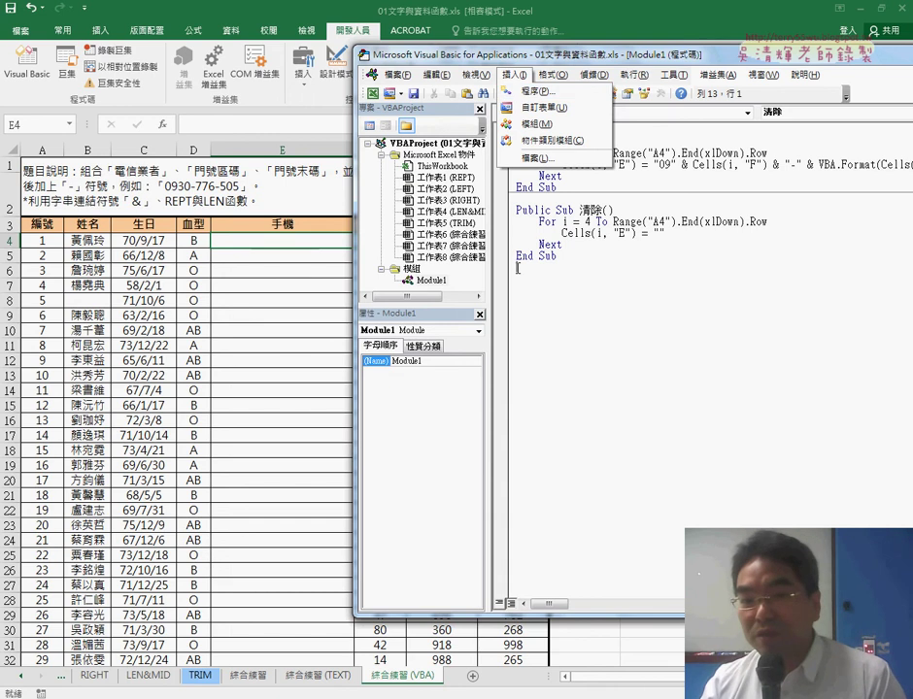
left_click(429, 281)
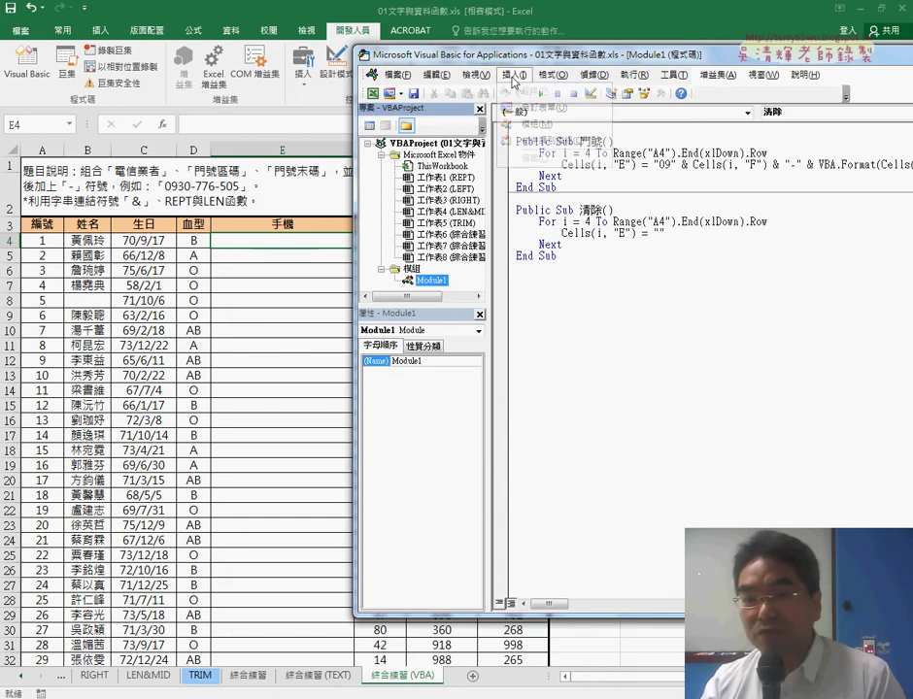
left_click(514, 75)
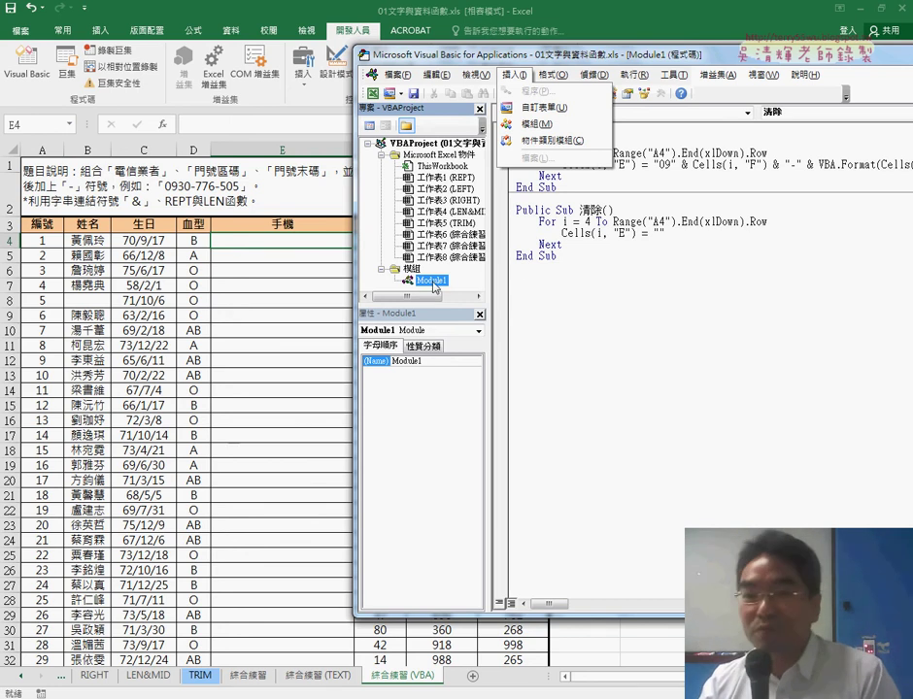
left_click(514, 279)
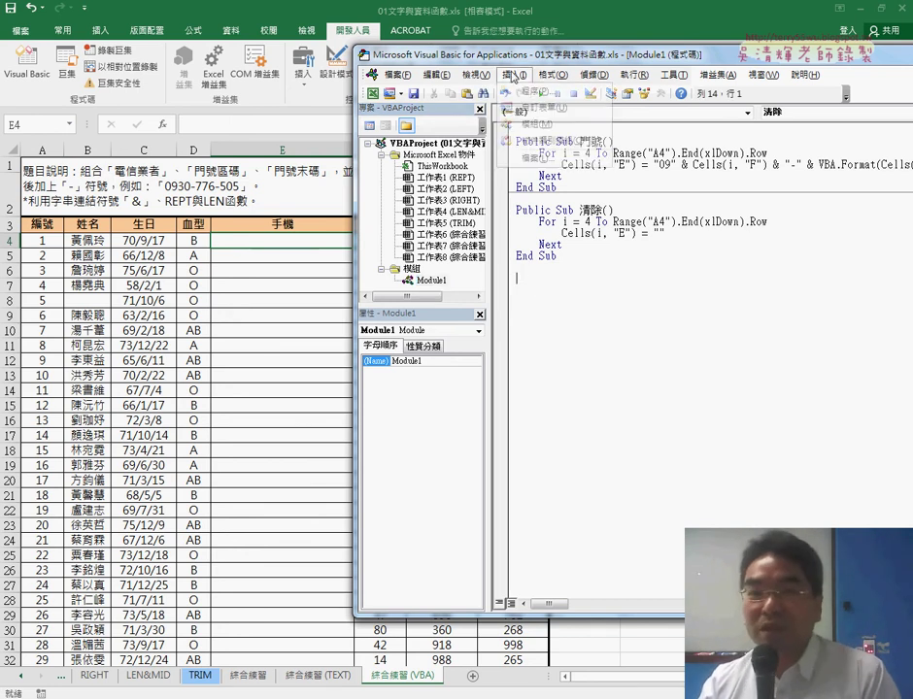
Add a Public Function procedure named 手機 to Module1
left_click(390, 93)
left_click_drag(469, 181, 624, 176)
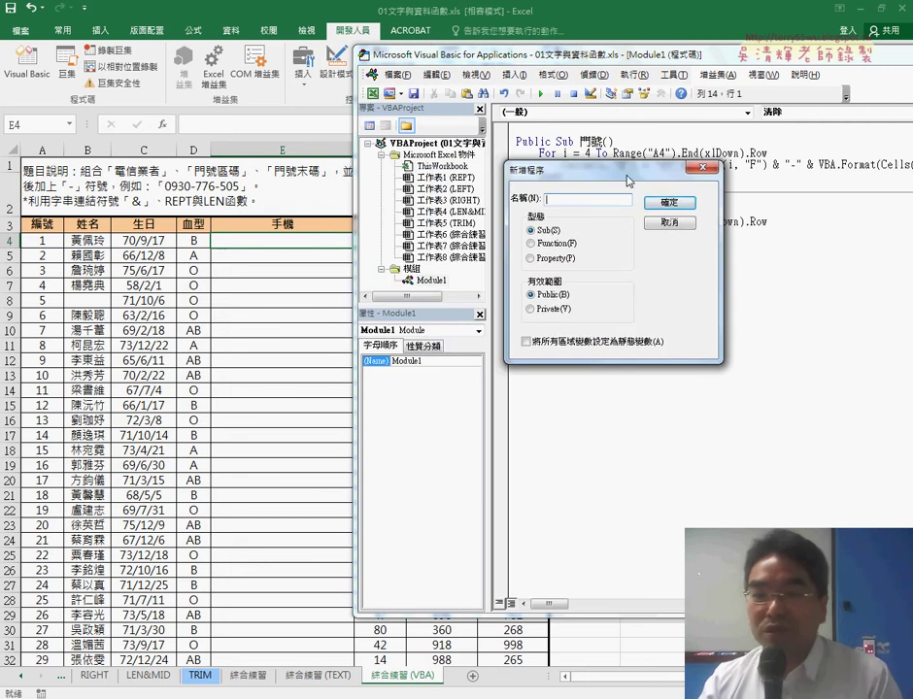
left_click(553, 243)
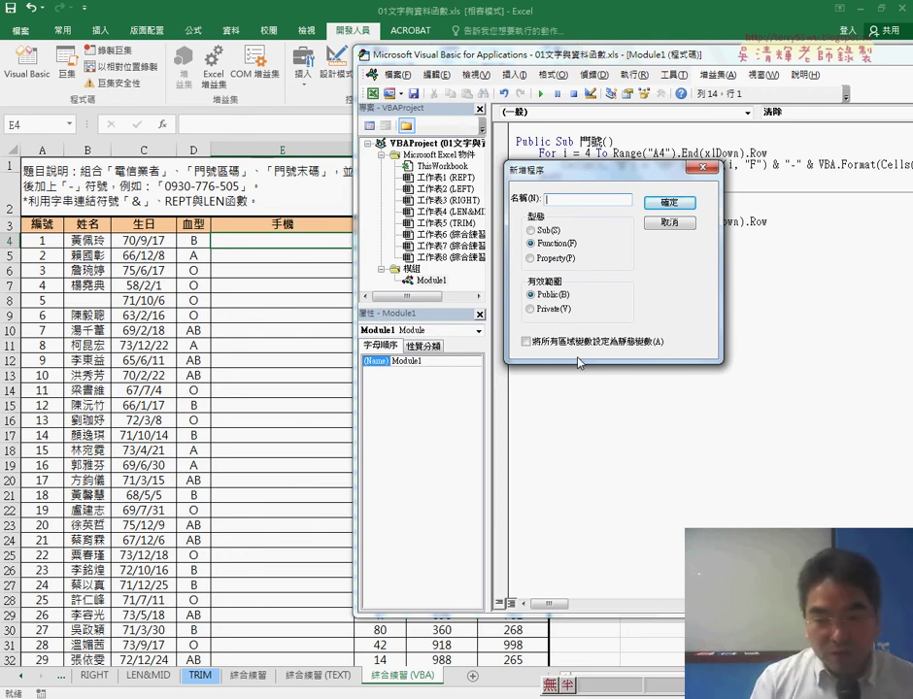
key("ctrl+shift")
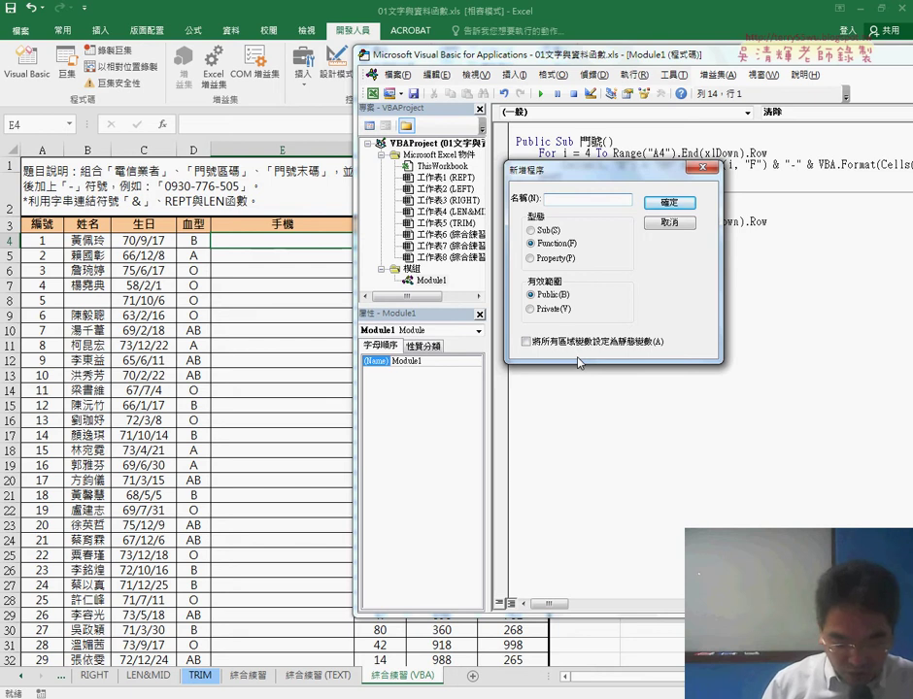
type("手")
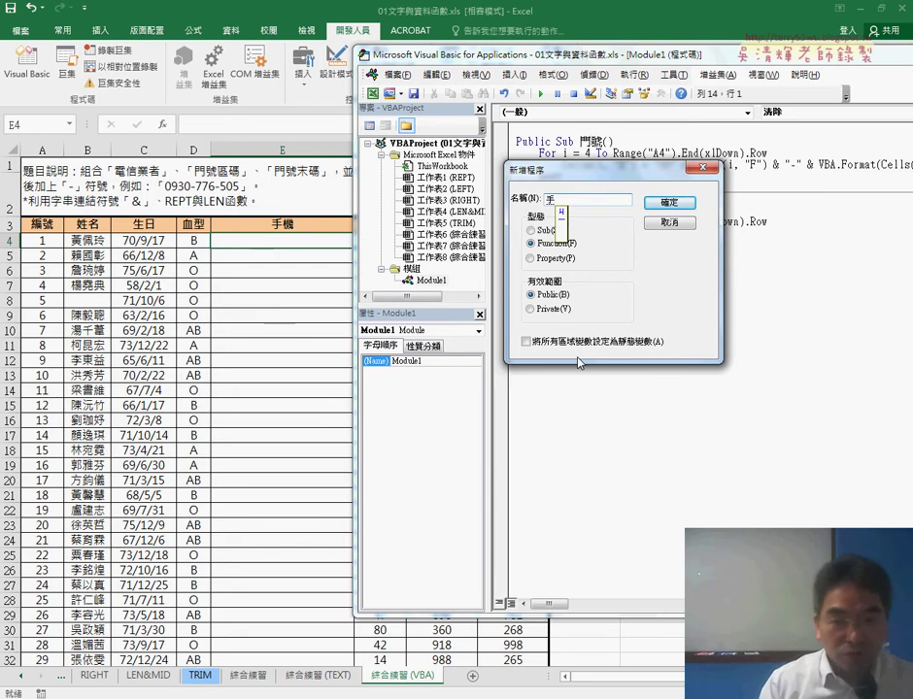
type("機")
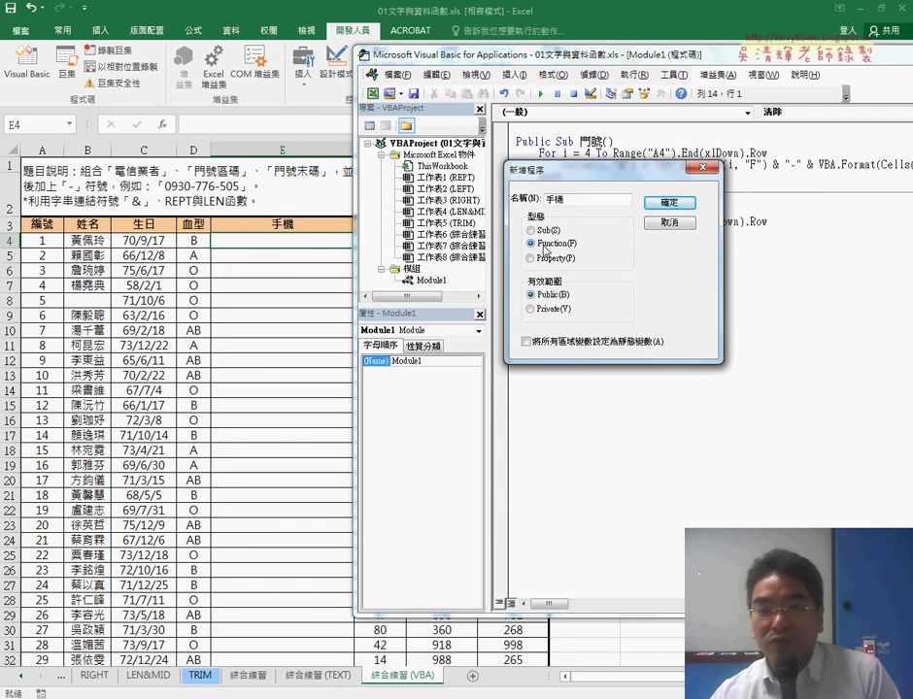
double_click(565, 199)
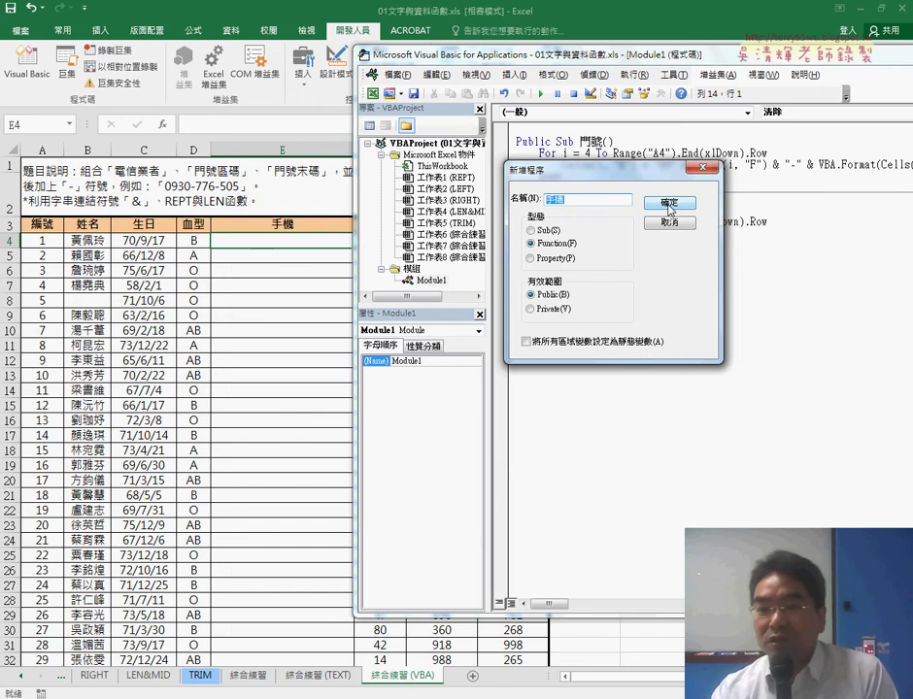
left_click_drag(602, 167, 606, 327)
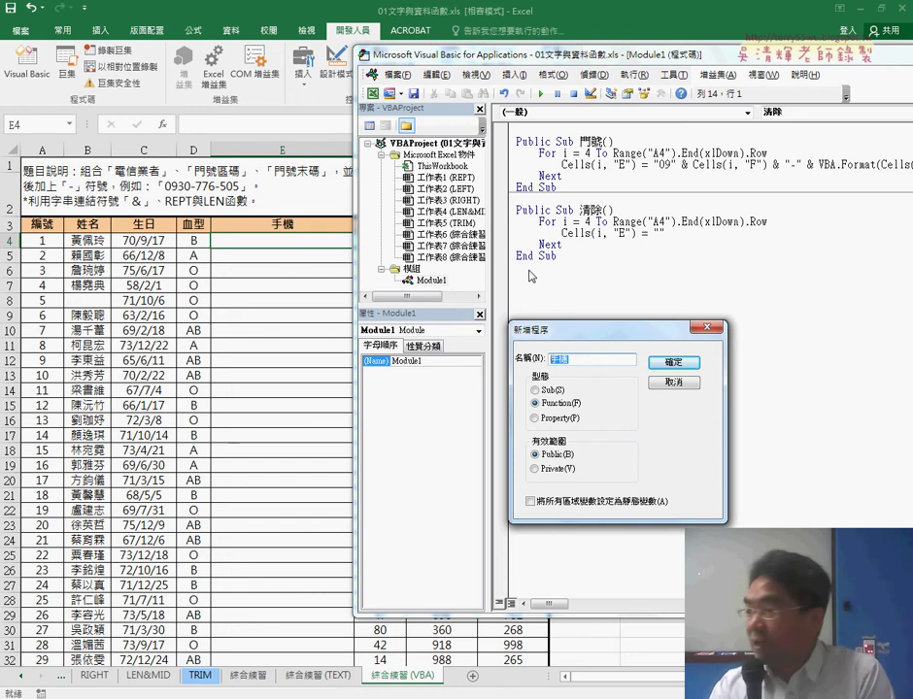
left_click(685, 363)
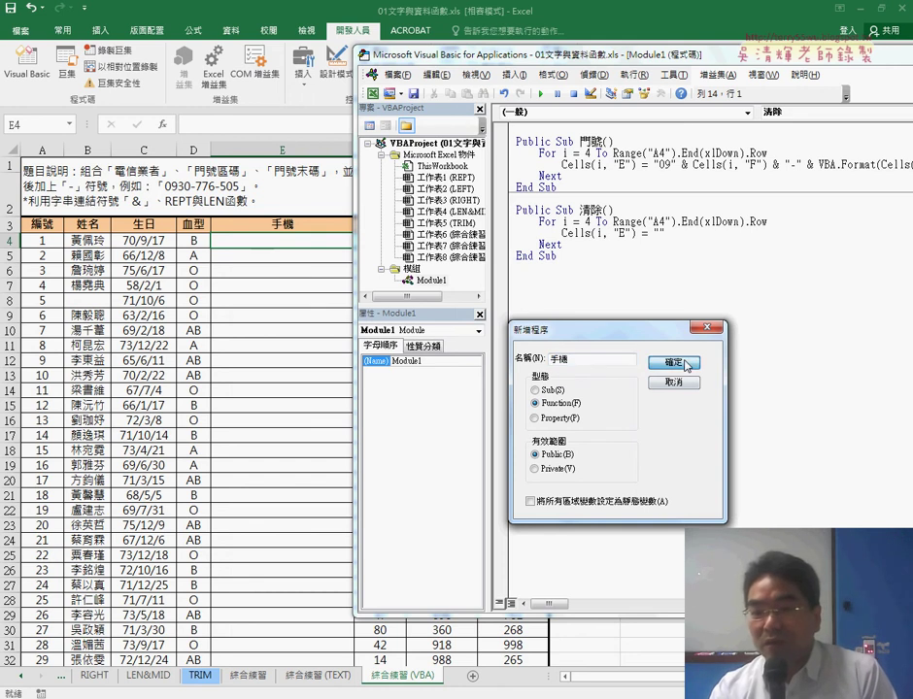
left_click(686, 363)
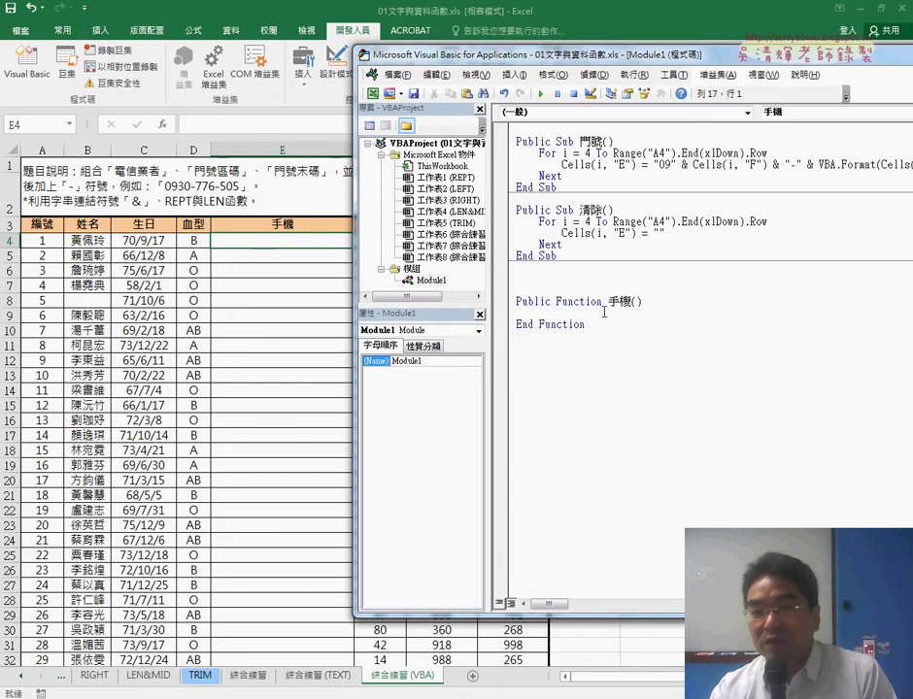
left_click_drag(518, 302, 633, 305)
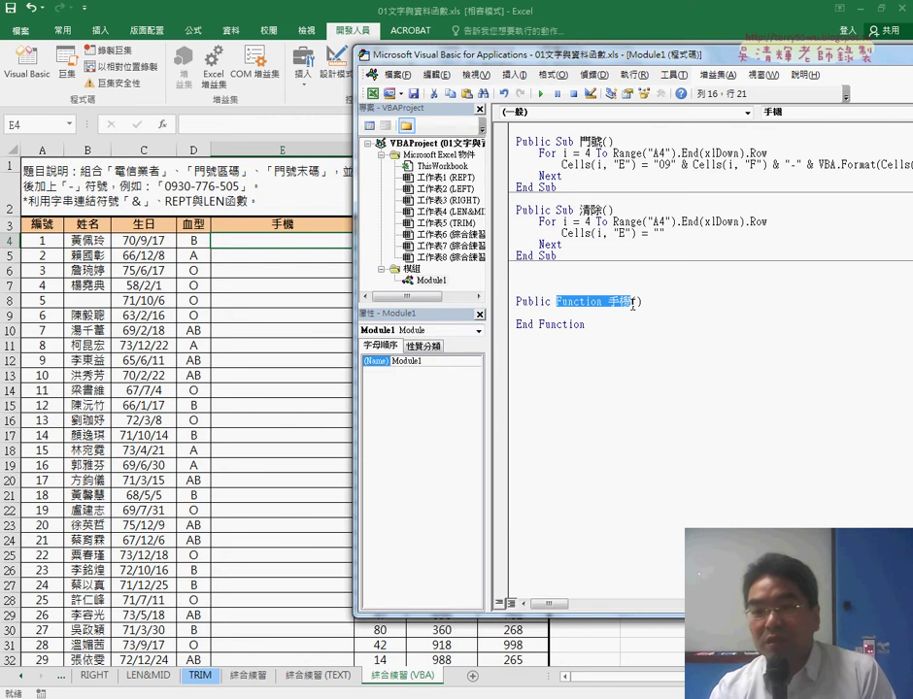
left_click(643, 302)
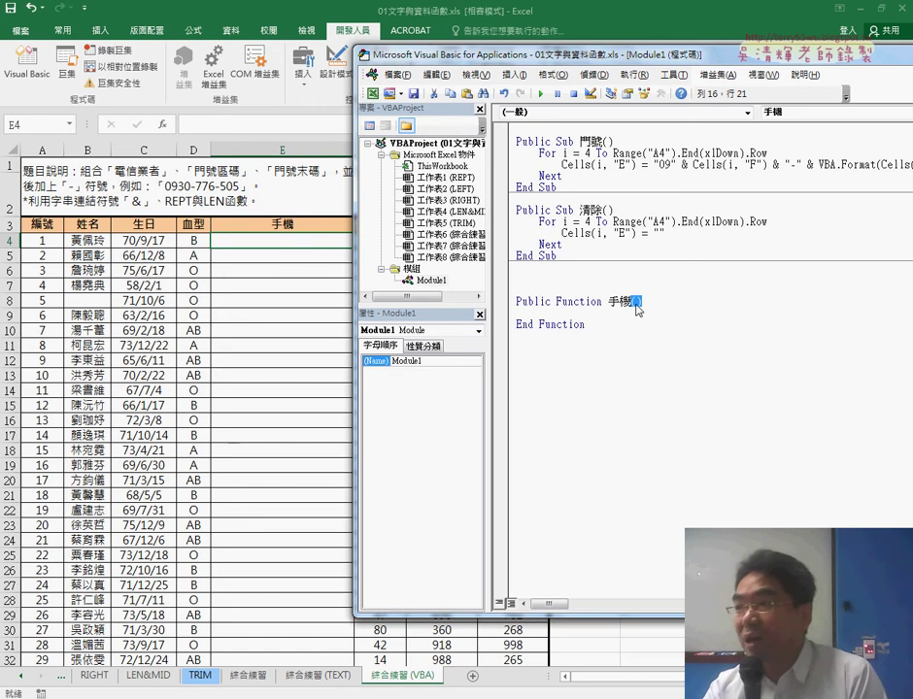
mouse_move(557, 301)
left_mouse_down()
mouse_move(603, 301)
mouse_move(529, 326)
left_mouse_up()
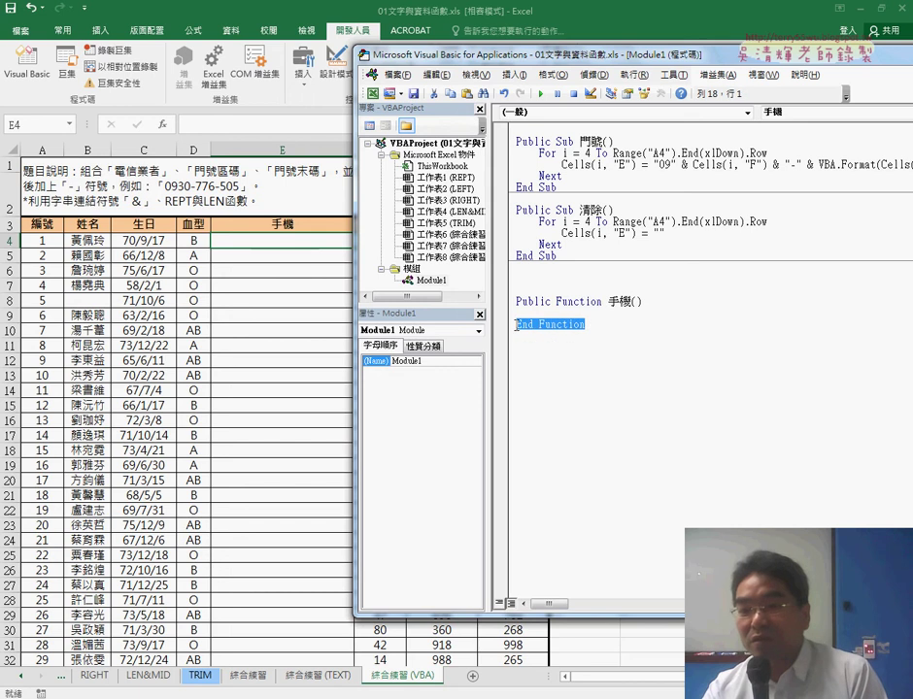
left_click(580, 303)
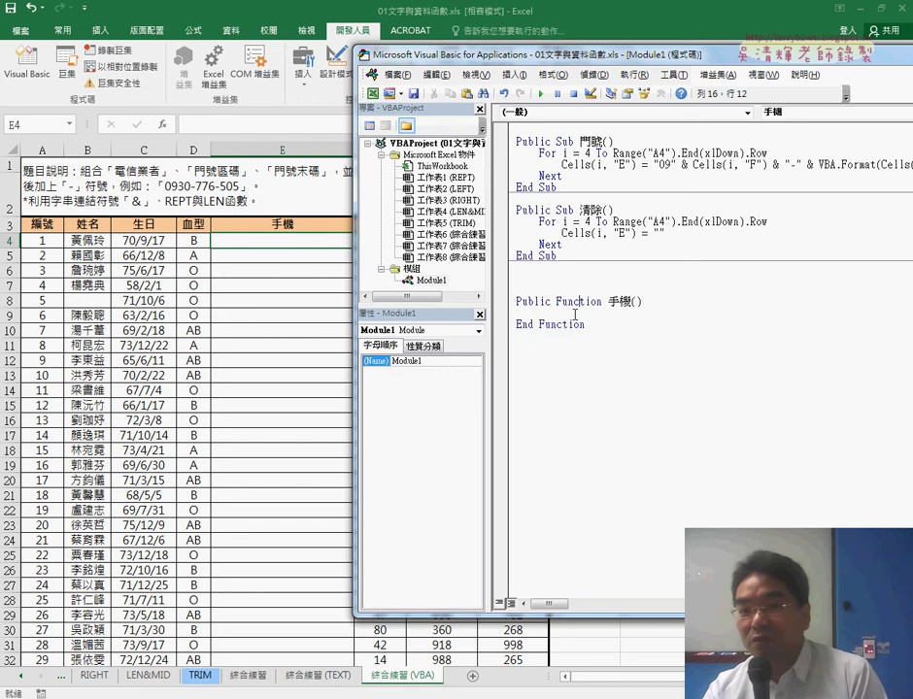
left_click(557, 210)
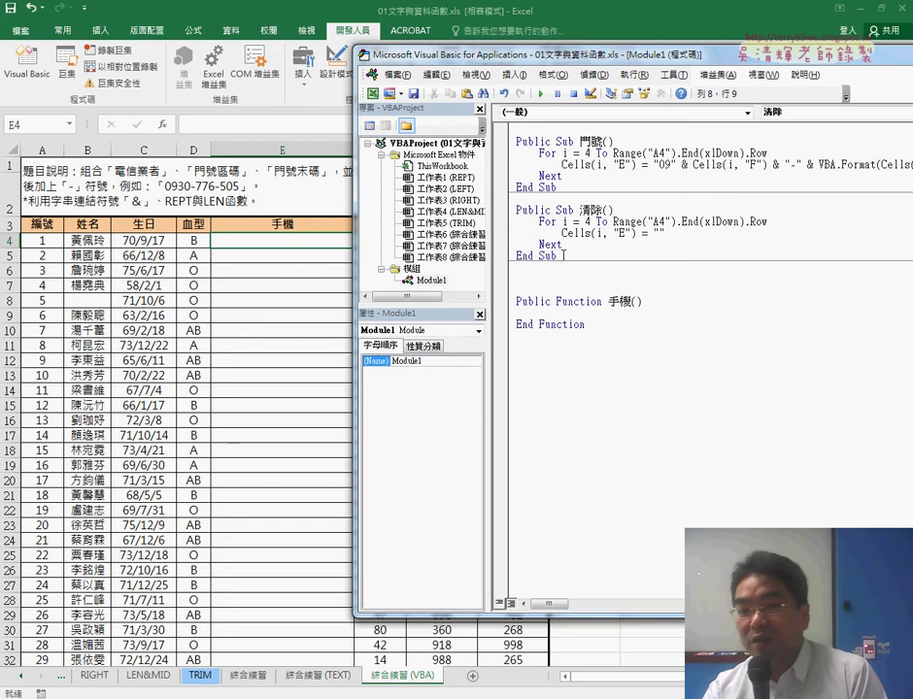
left_click_drag(563, 255, 516, 255)
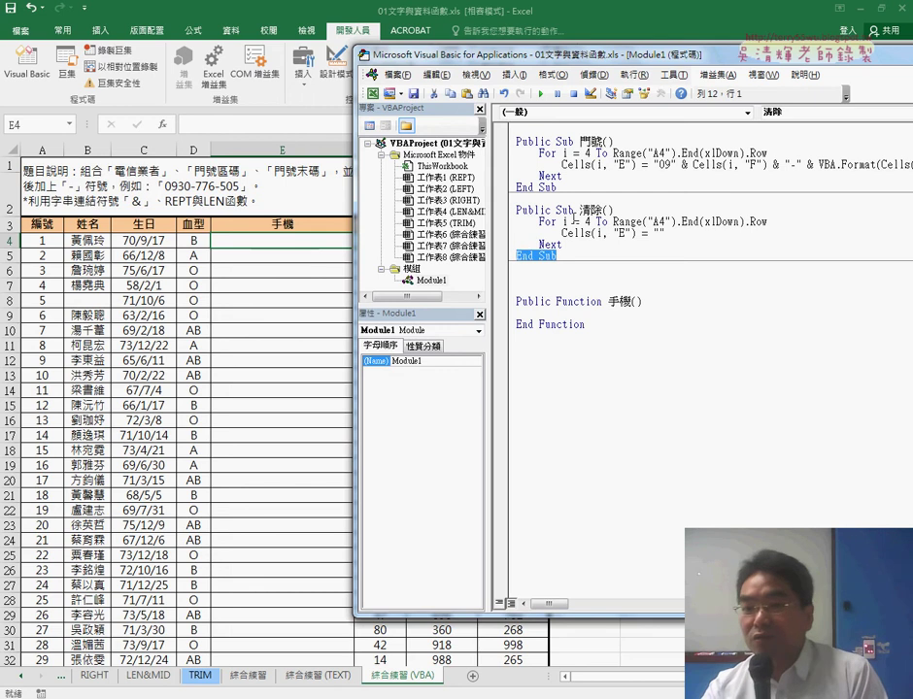
left_click_drag(556, 256, 521, 256)
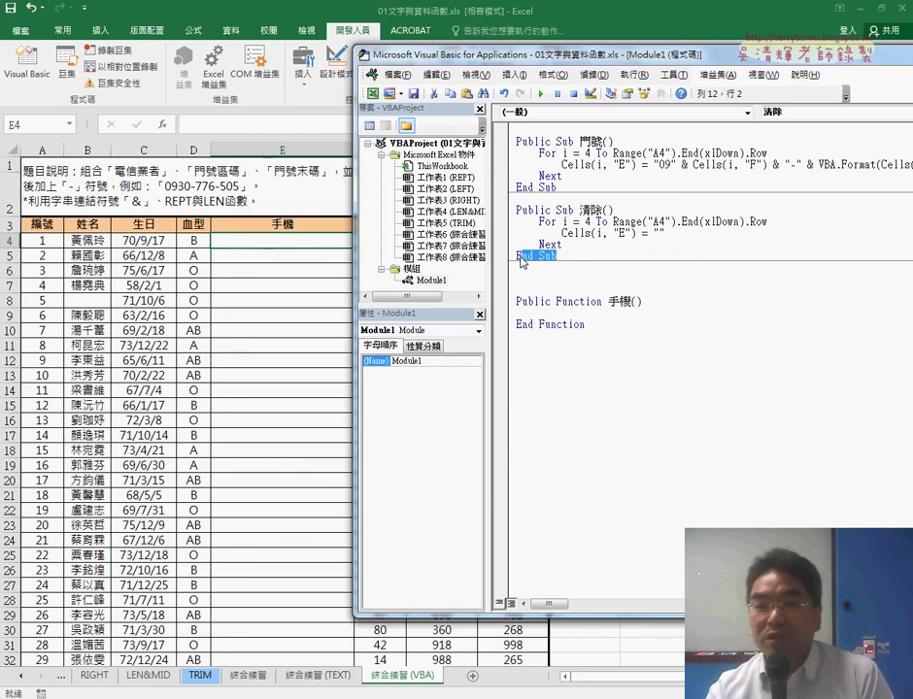
left_click(524, 270)
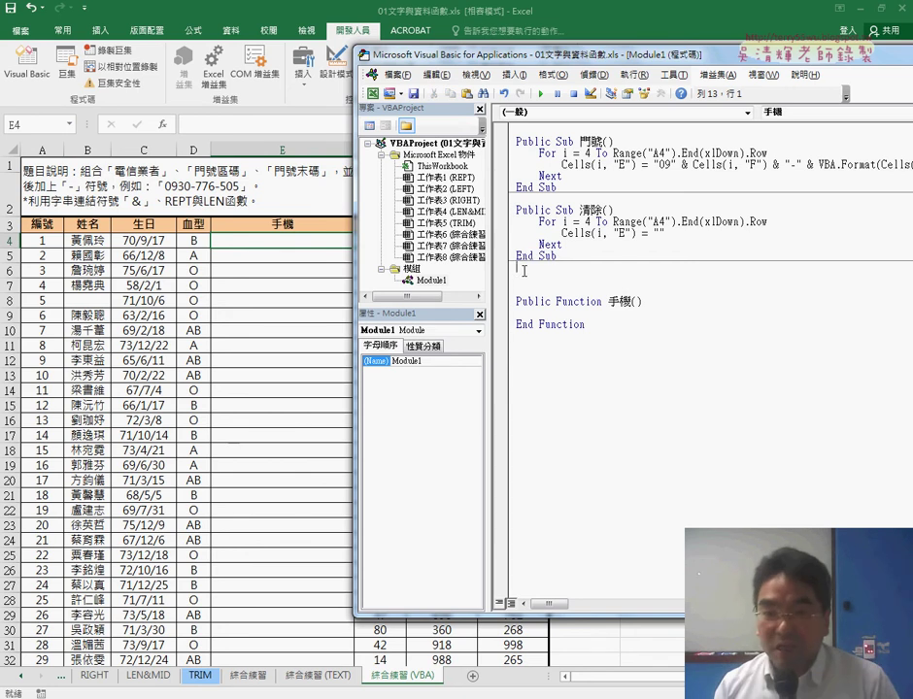
key("Delete")
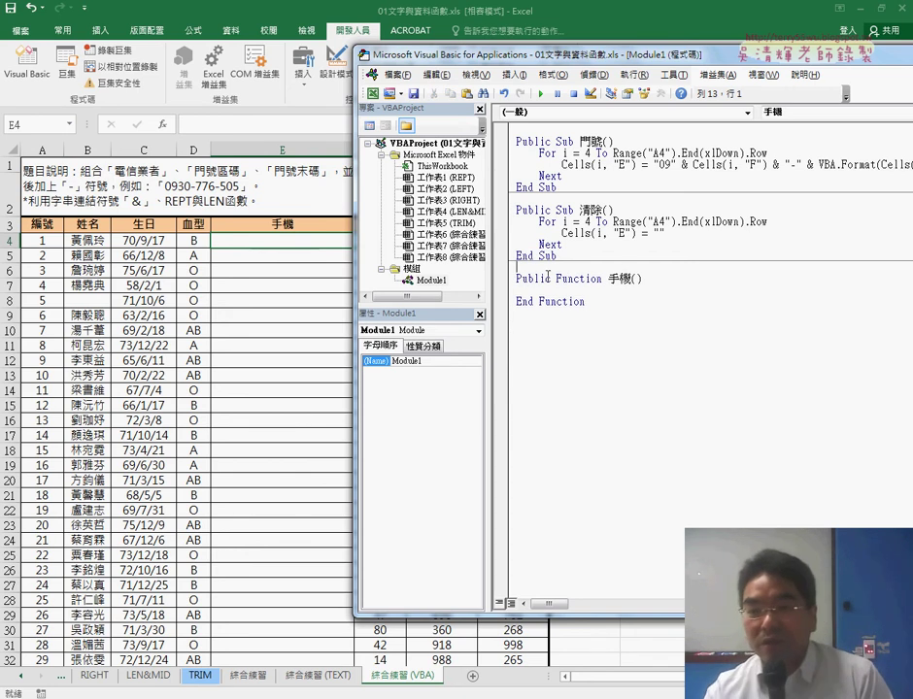
double_click(532, 278)
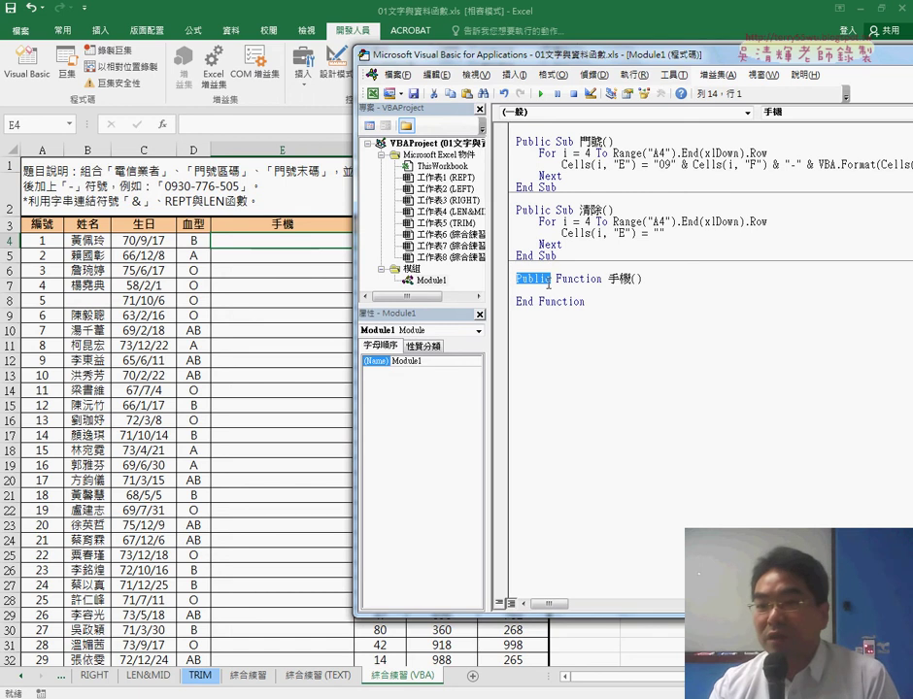
left_click_drag(555, 279, 516, 278)
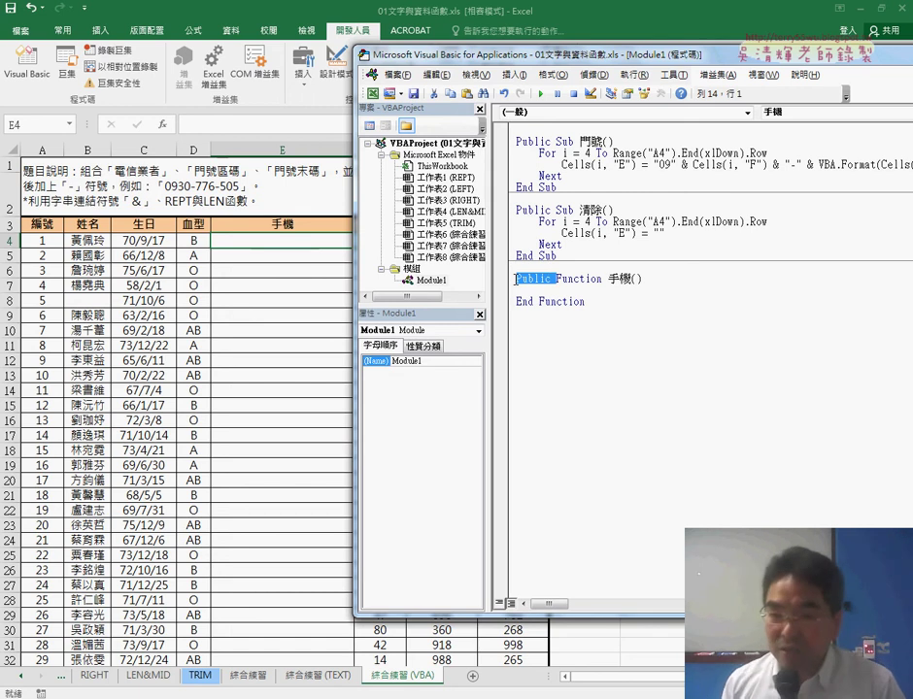
key("Delete")
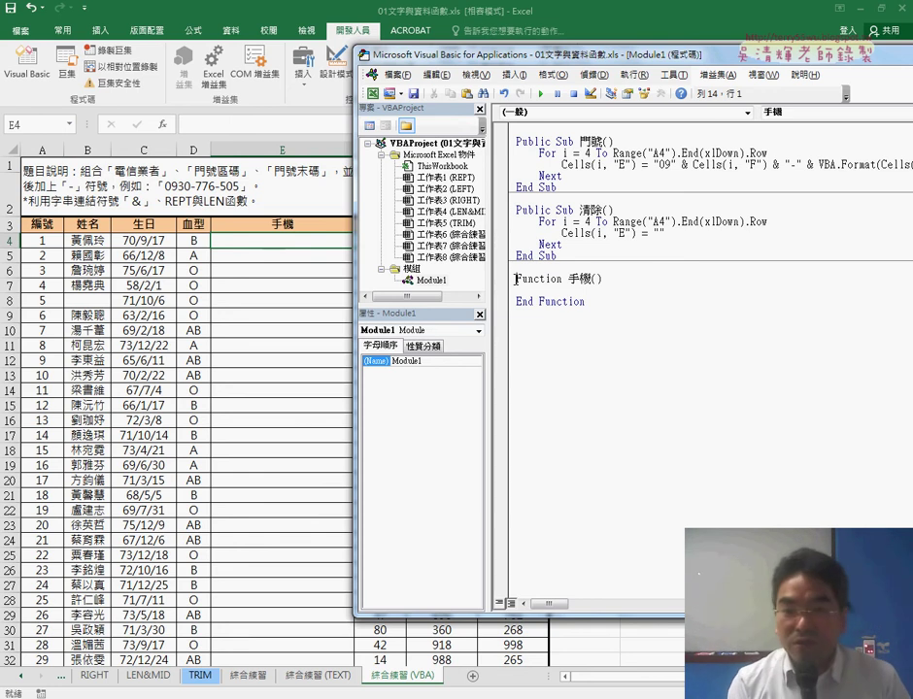
key("ctrl+z")
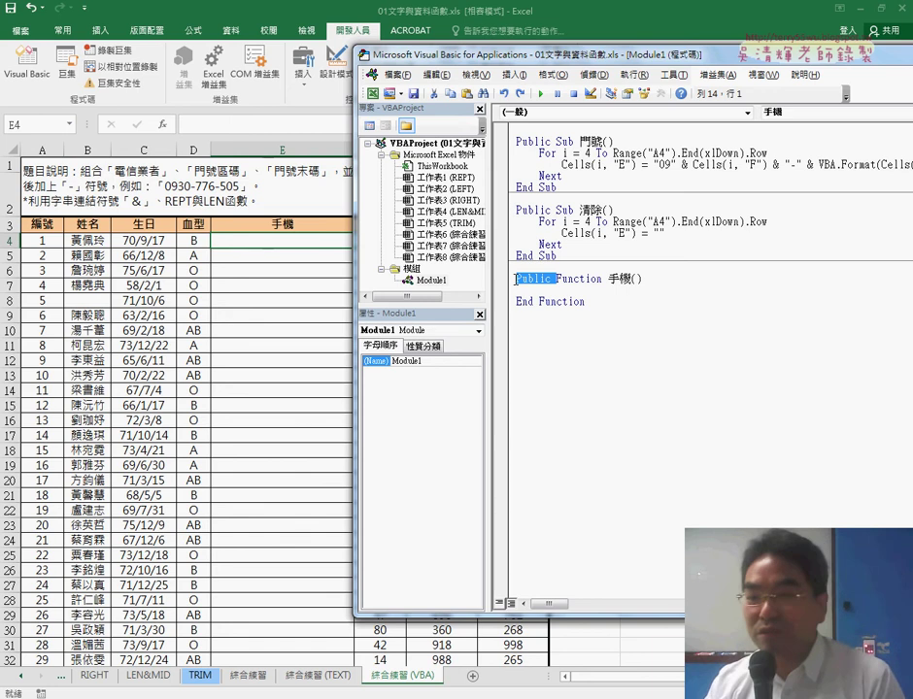
left_click(551, 290)
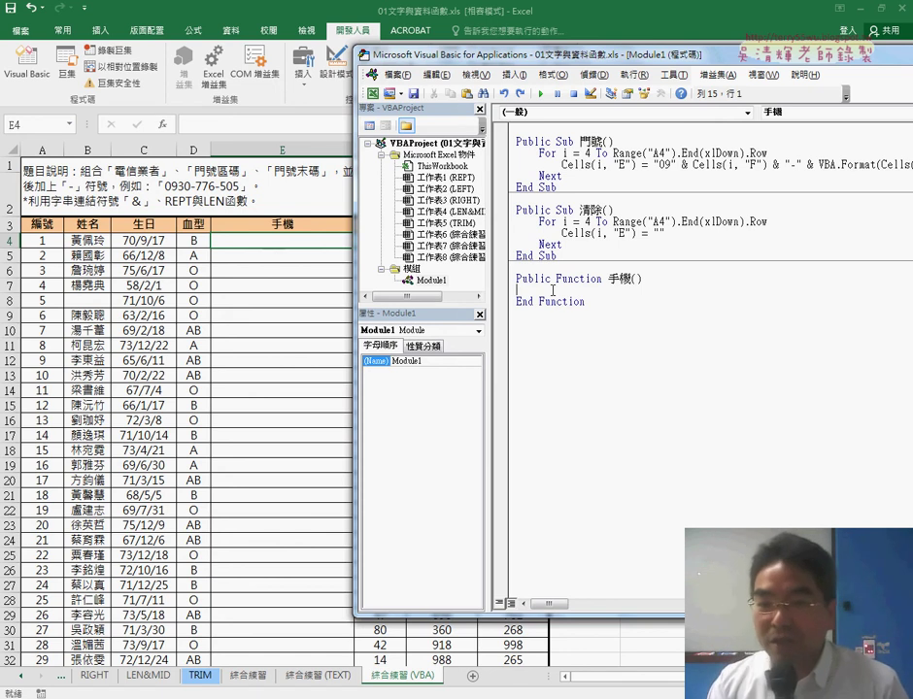
Select the empty parentheses after 手機 in the function header
left_click_drag(592, 303, 515, 279)
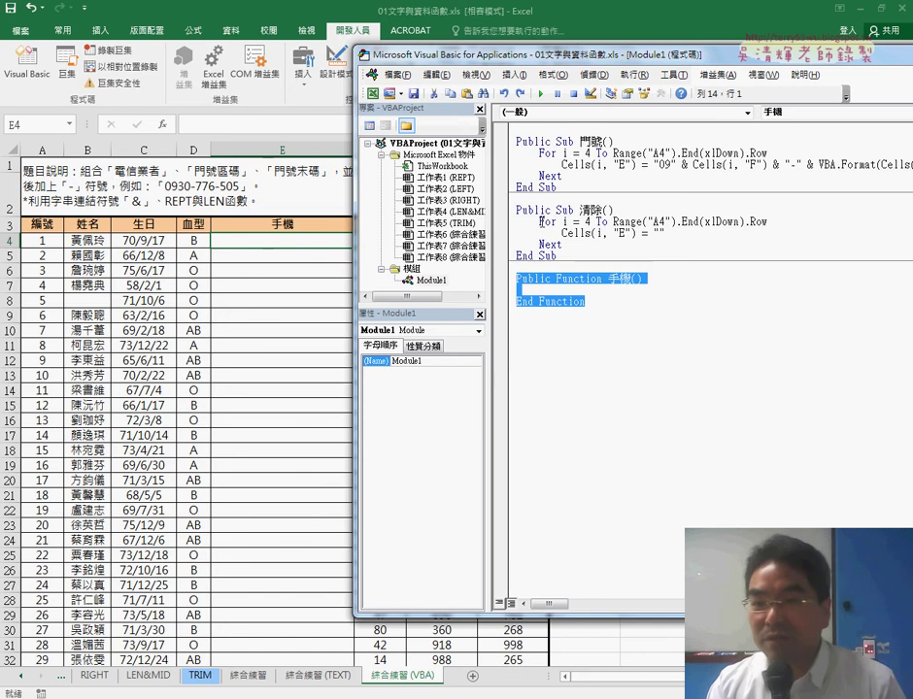
left_click_drag(555, 142, 568, 142)
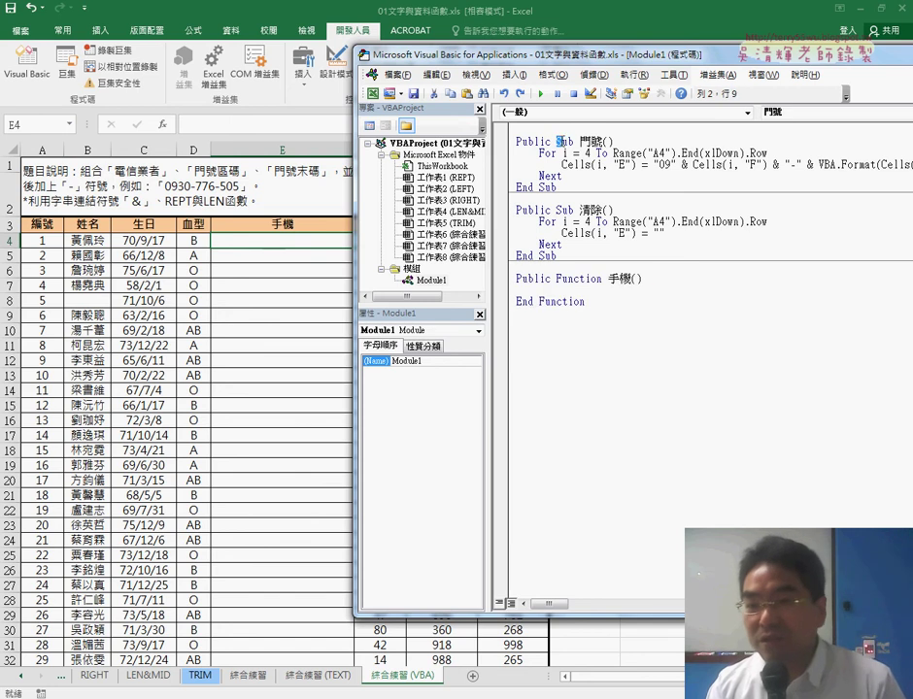
left_click(572, 281)
left_click_drag(642, 278, 632, 278)
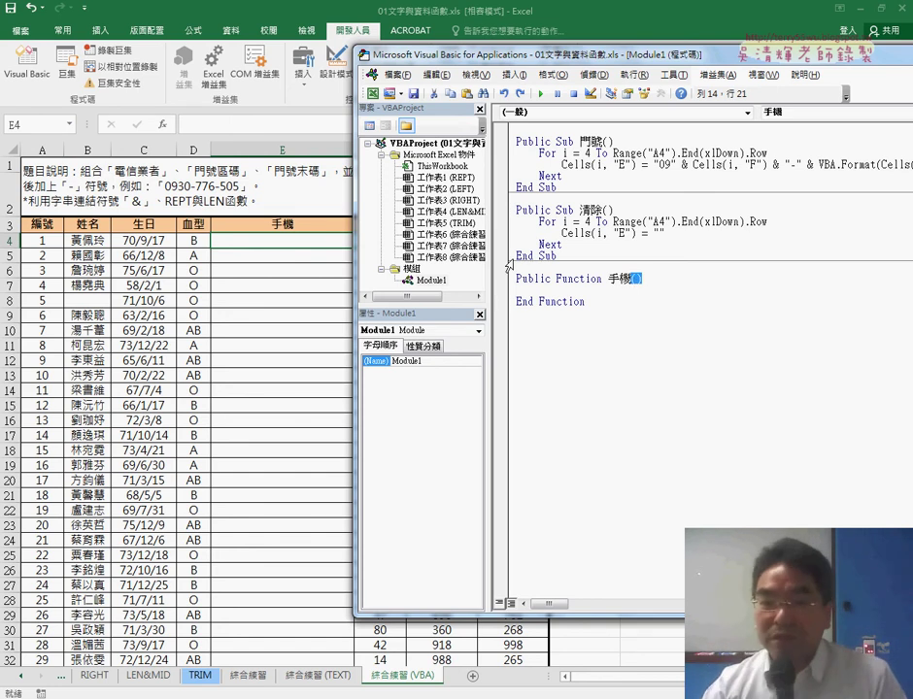
Copy the headers 電信業者, 門號區碼 and 門號末碼 from F3:H3 in Excel
left_click(281, 224)
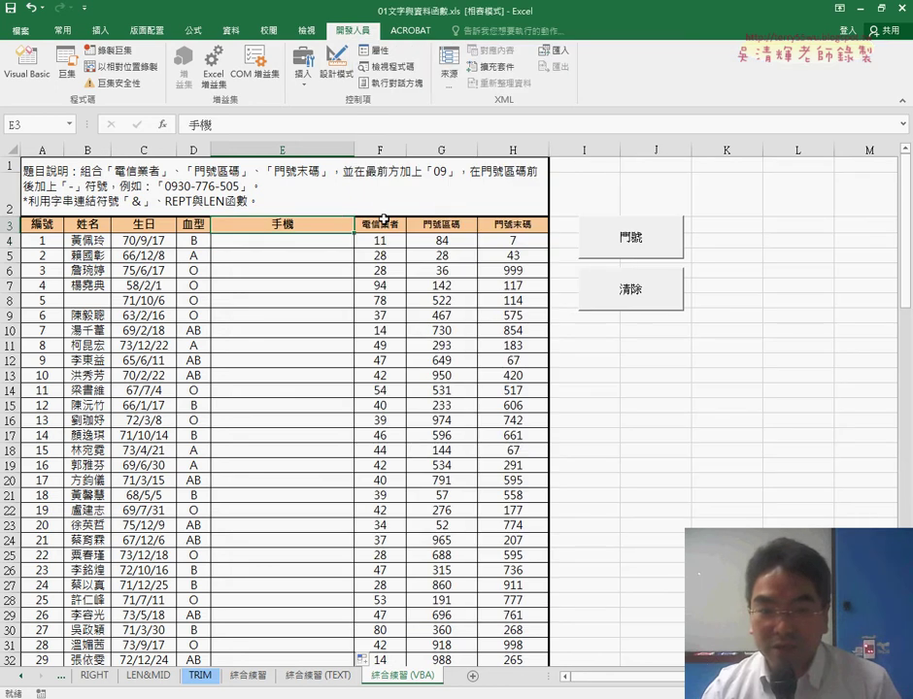
left_click_drag(379, 224, 504, 225)
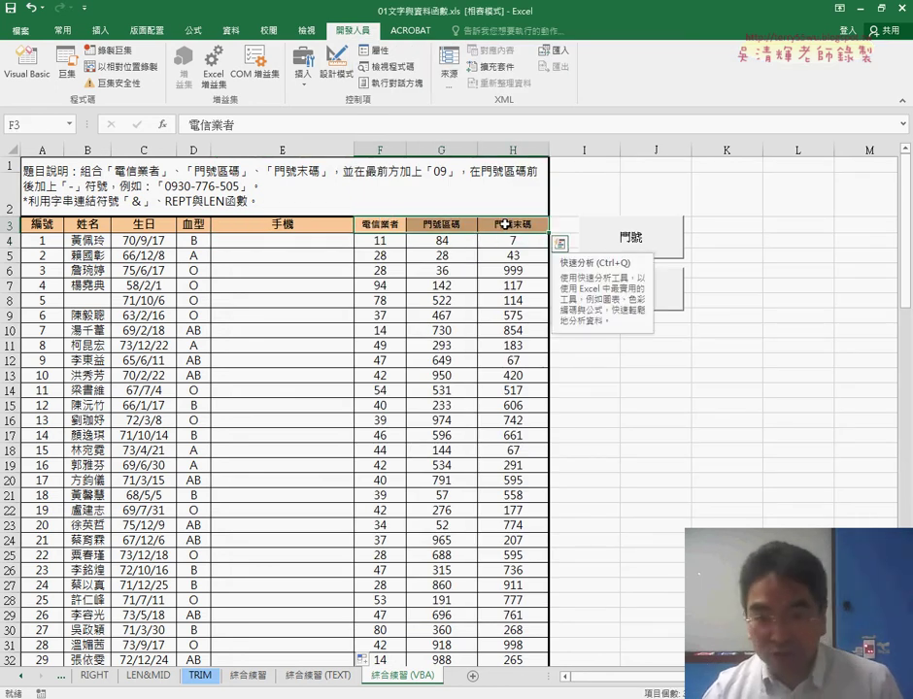
key("ctrl+c")
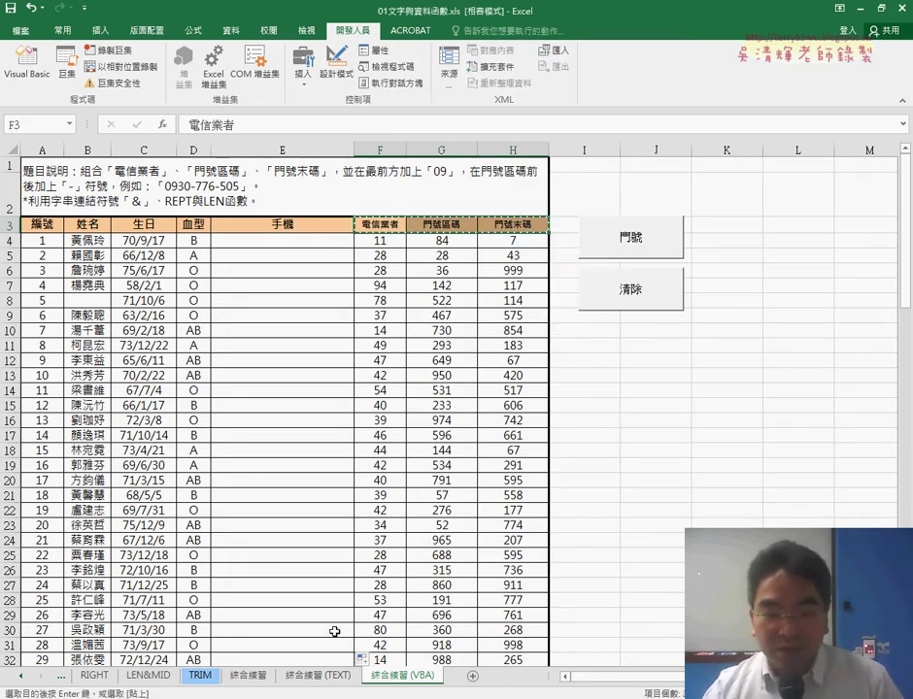
Paste the copied headers inside 手機's parentheses and rejoin the closing parenthesis
left_click(405, 615)
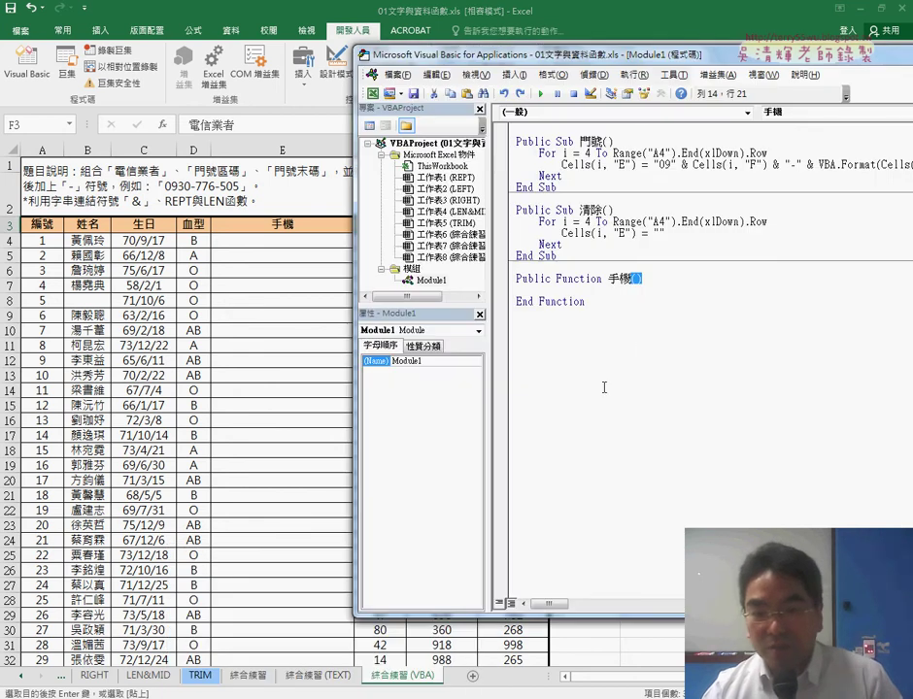
left_click(644, 279)
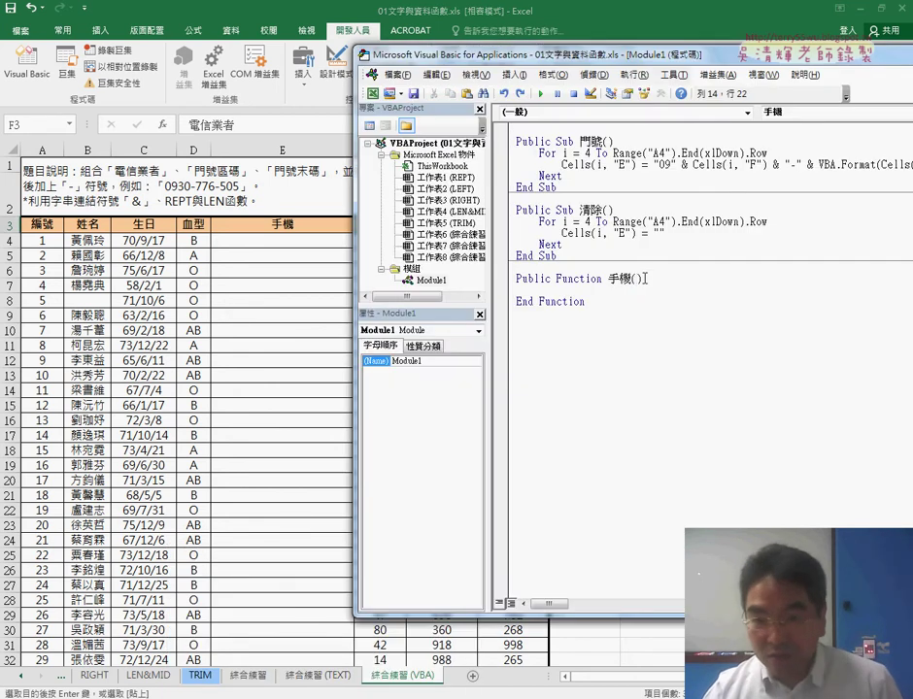
key("ctrl+v")
left_click(851, 279)
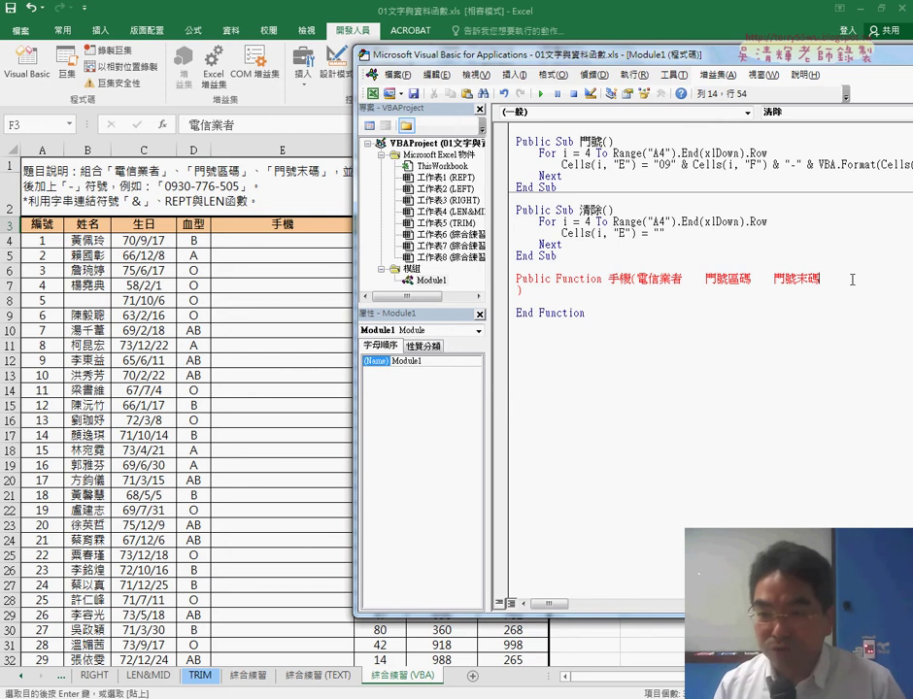
key("Delete")
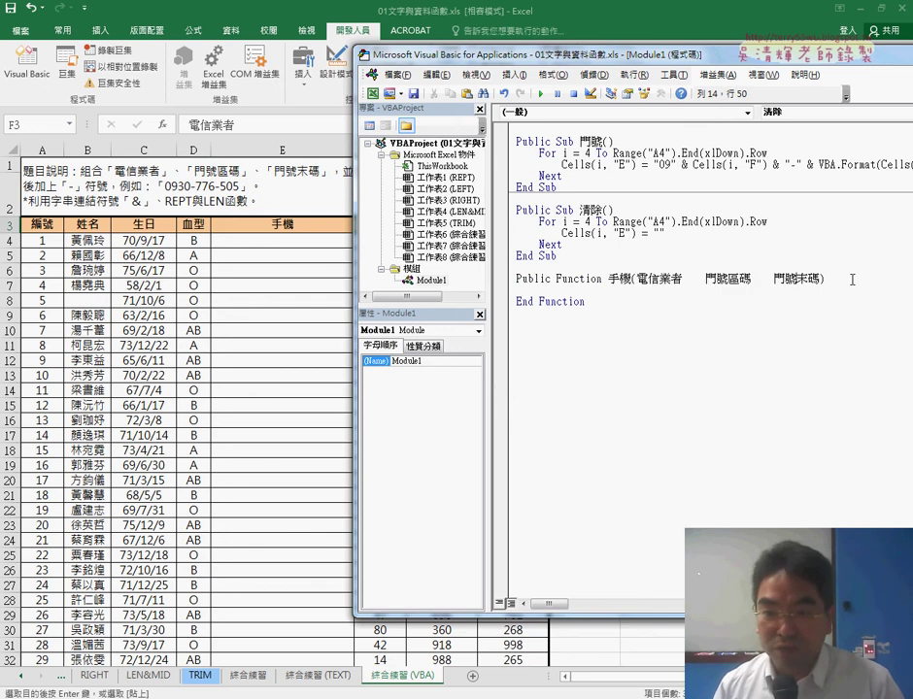
Trim the pasted headers into comma-separated parameters 電信業者,區碼,末碼
key("Delete")
key("Delete")
key("Delete")
key("Delete")
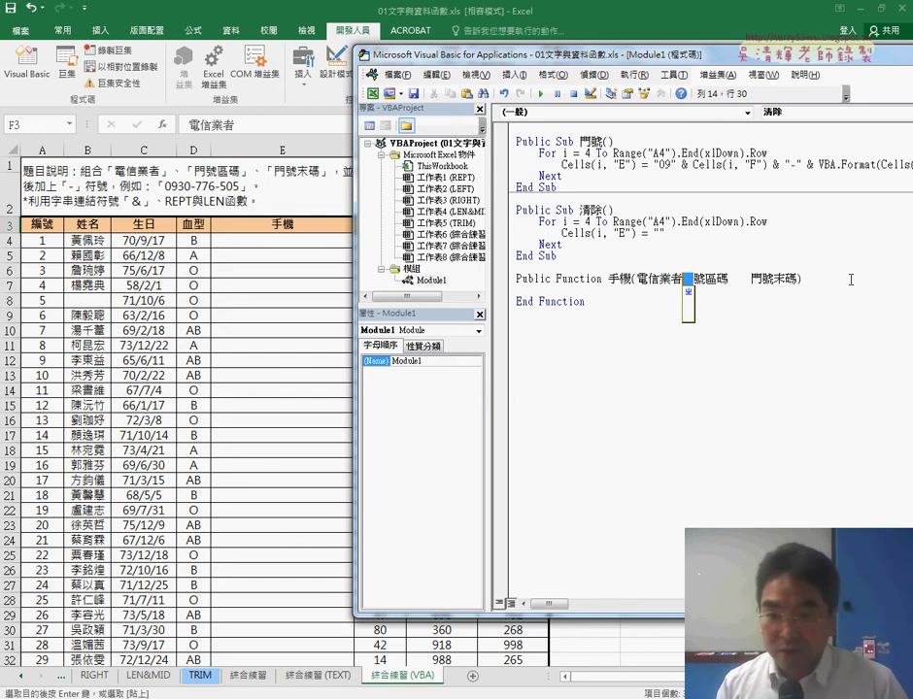
type(",")
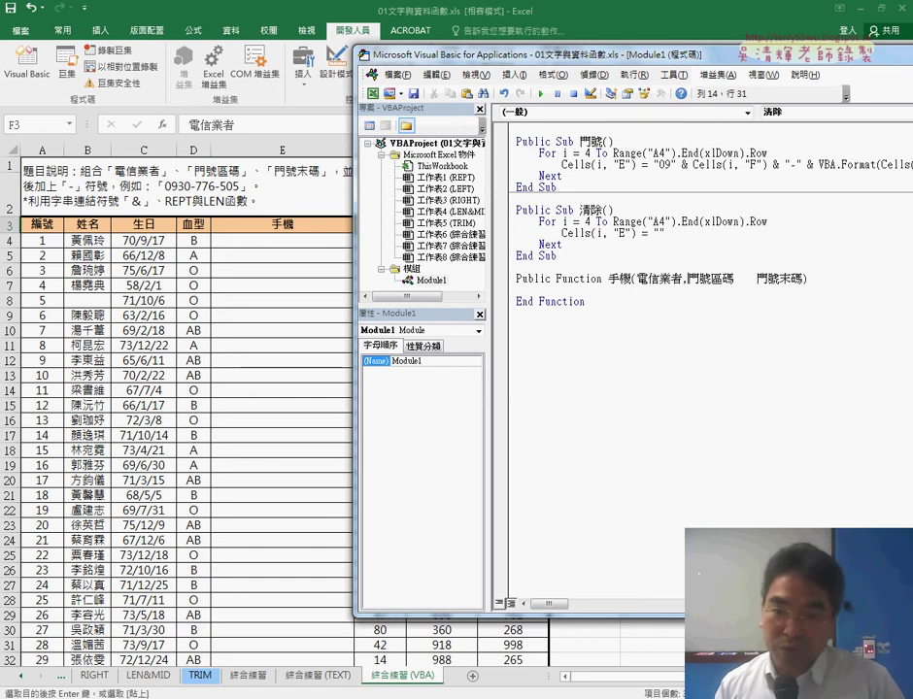
key("BackSpace")
key("Delete")
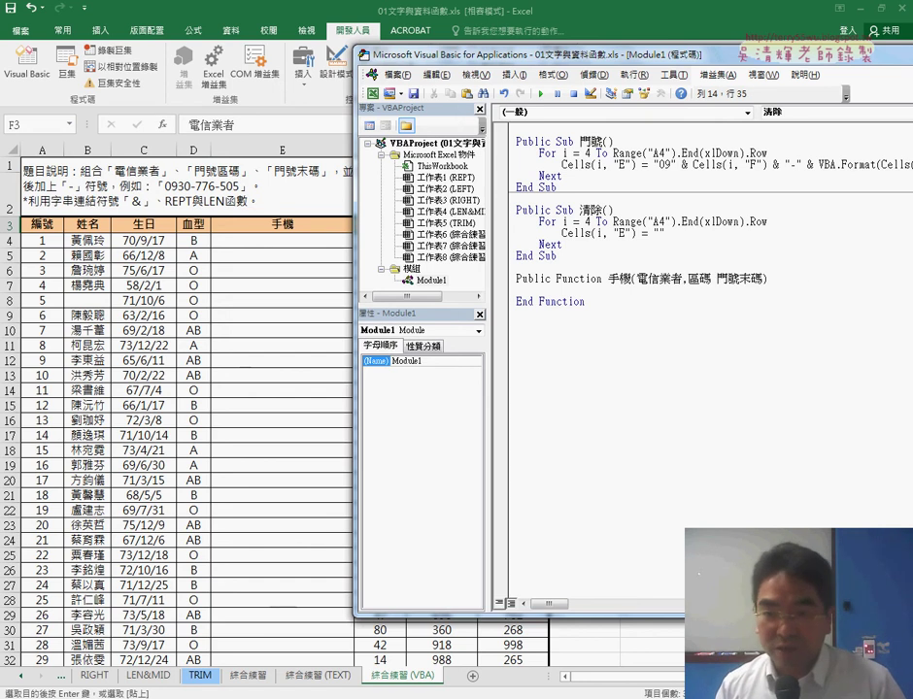
key("Delete")
key("Delete")
key("Delete")
key("Delete")
key("Delete")
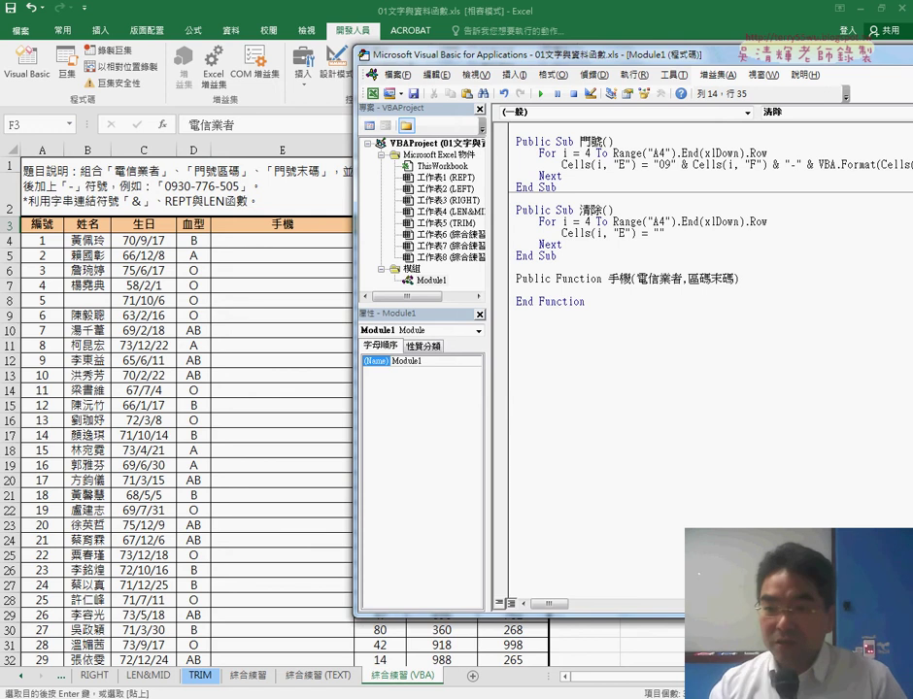
type(",")
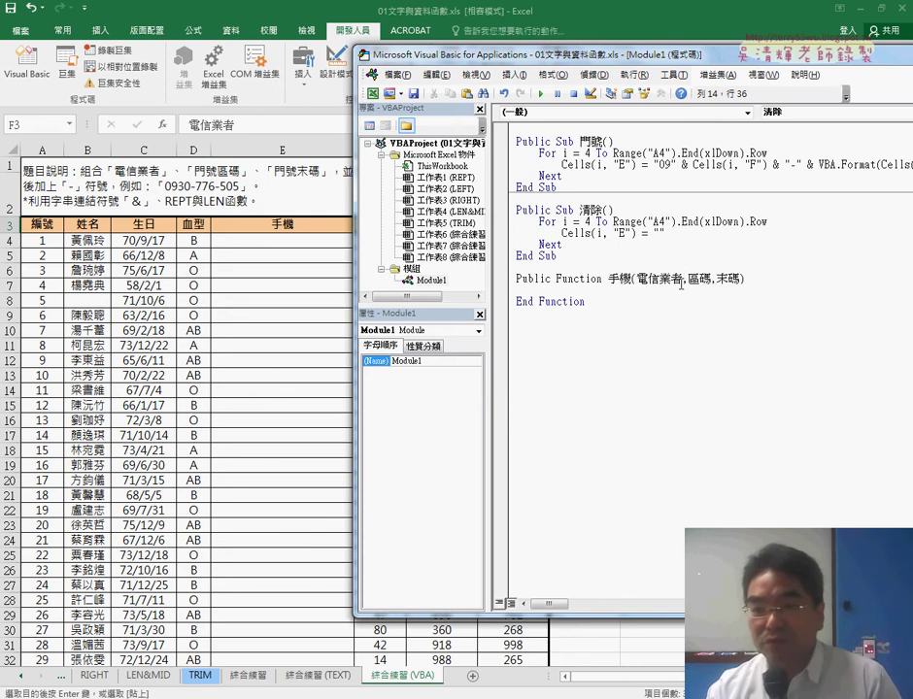
Select and check the finished parameter list 電信業者,區碼,末碼 in the header
double_click(682, 281)
left_click(713, 280)
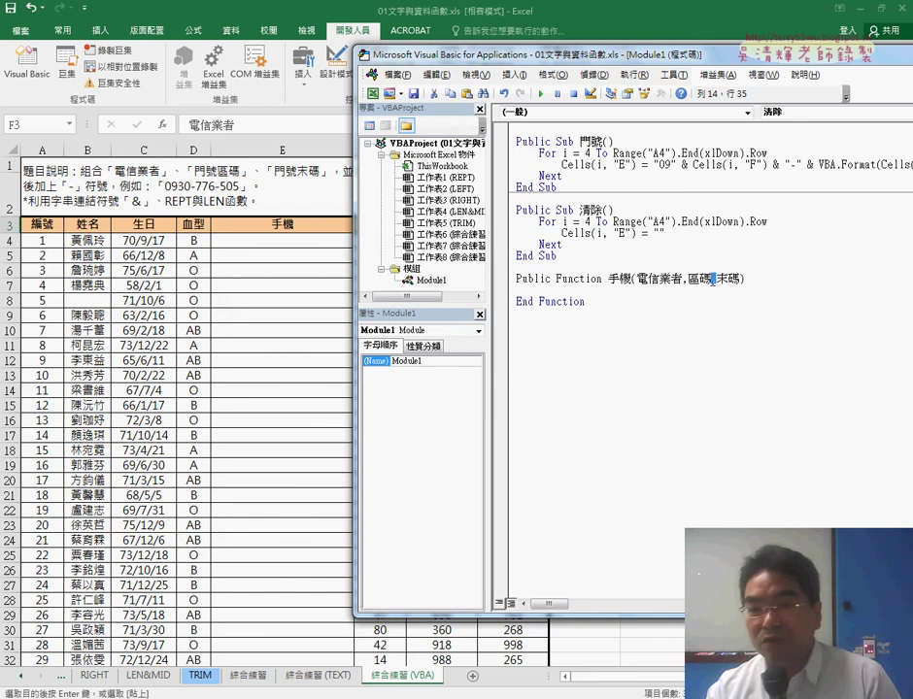
left_click_drag(739, 280, 648, 279)
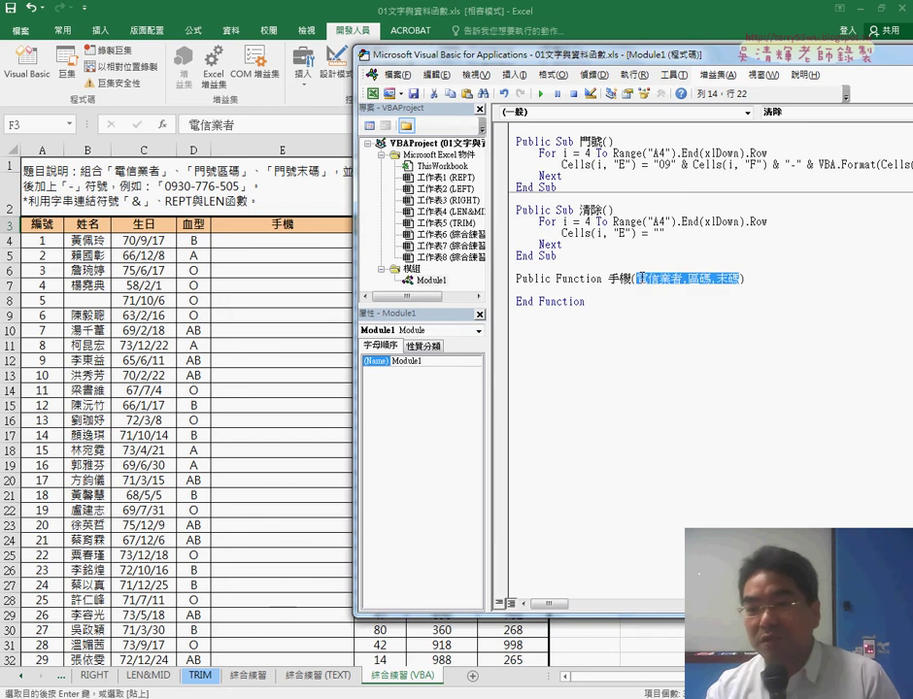
double_click(632, 279)
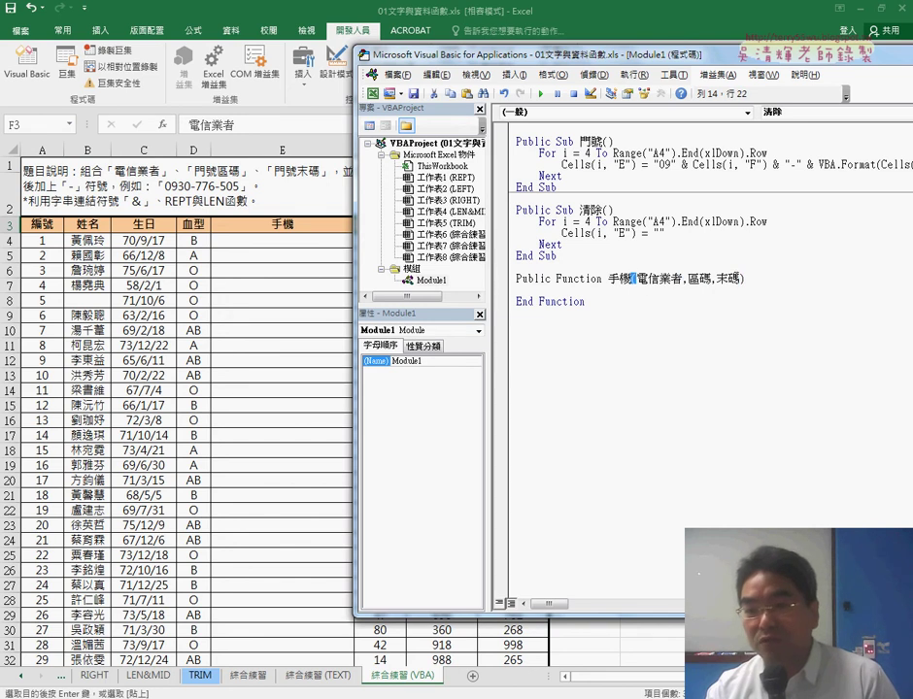
left_click(728, 280)
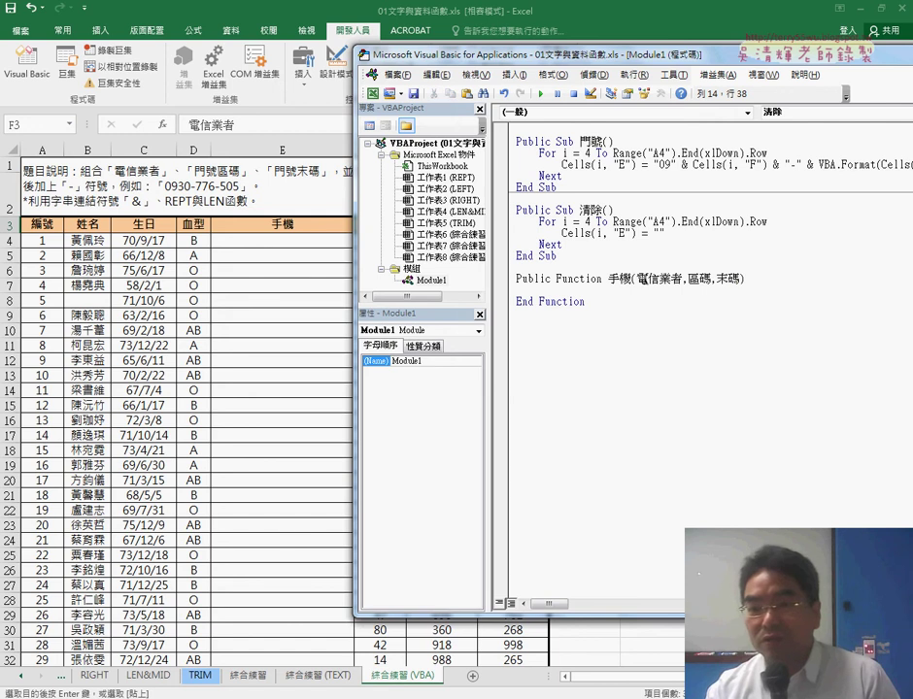
left_click_drag(636, 279, 744, 280)
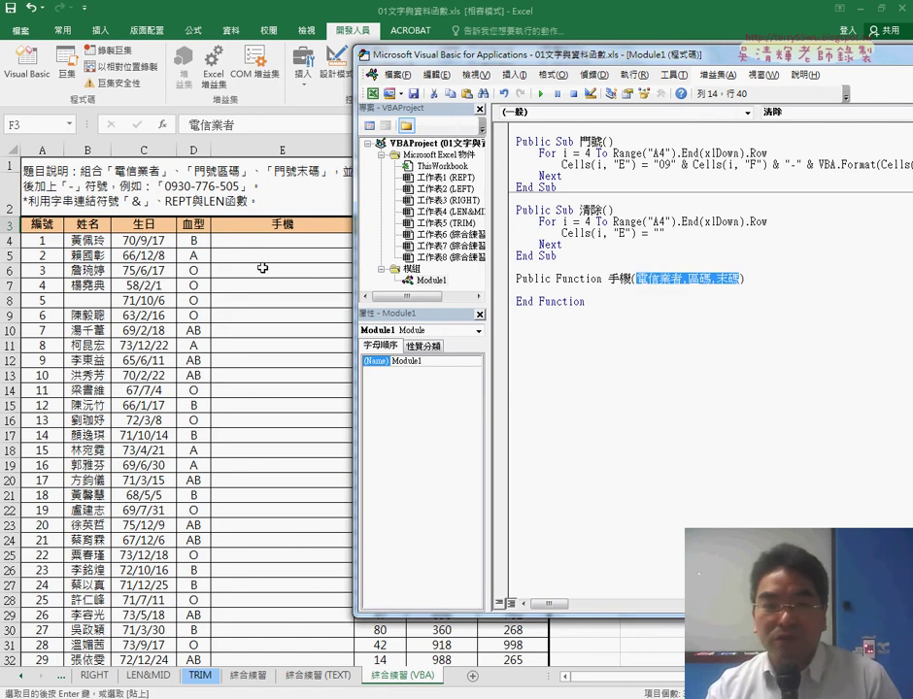
left_click(281, 240)
Choose the user-defined 手機 function for cell E4 through Insert Function
left_click(162, 124)
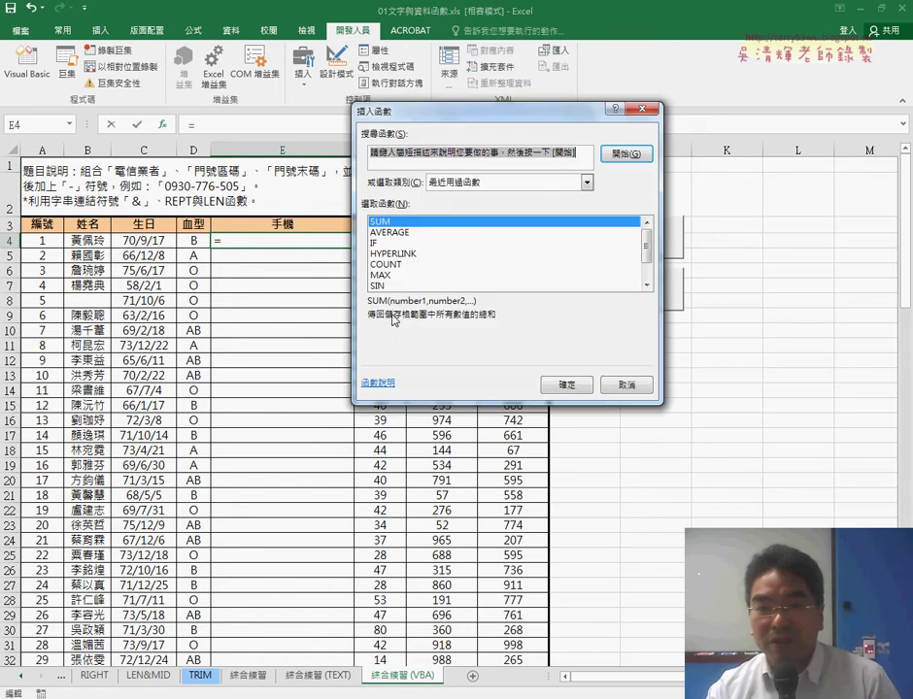
left_click(586, 182)
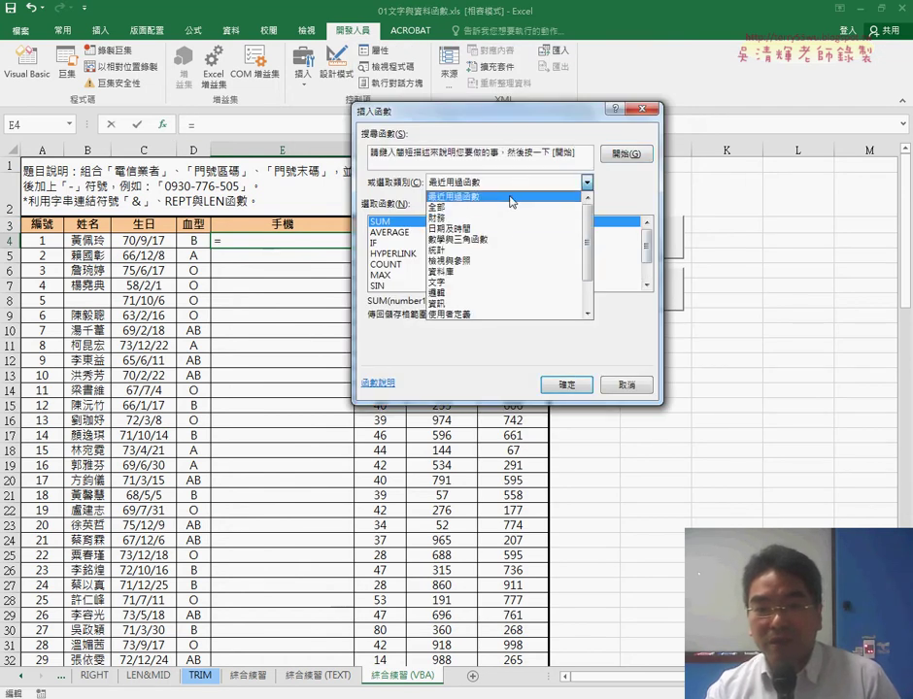
left_click(449, 315)
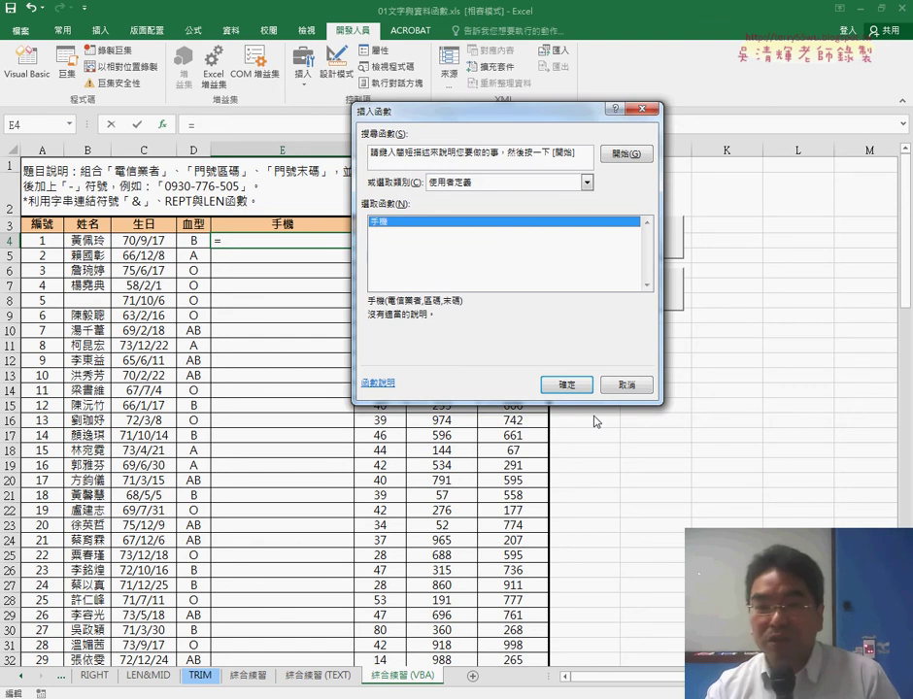
left_click(563, 384)
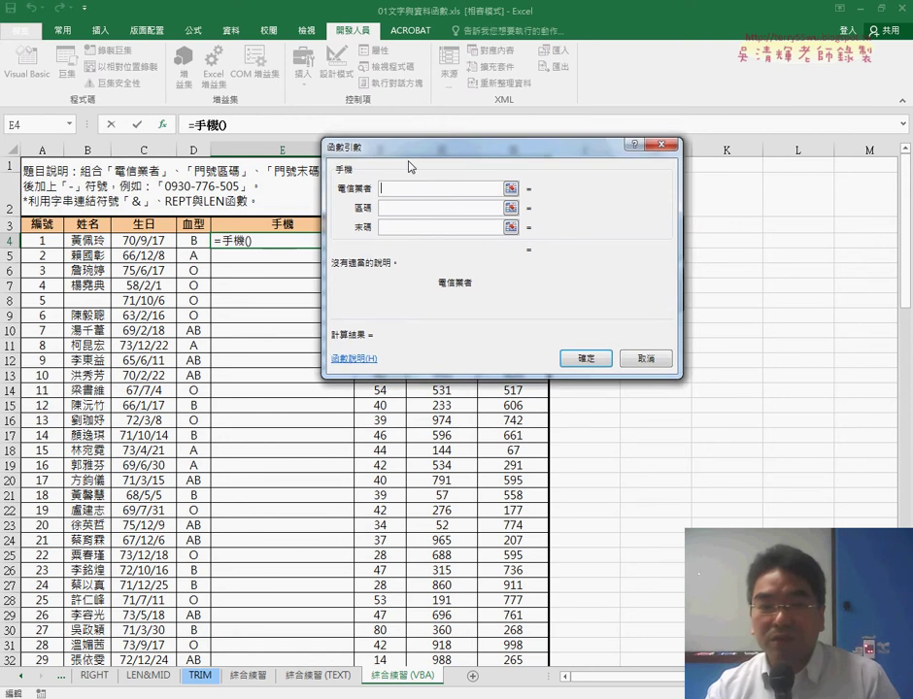
left_click_drag(409, 142, 296, 271)
Try F4, G4 and H4 as the 手機 arguments, then cancel, leaving E4 empty
left_click(380, 241)
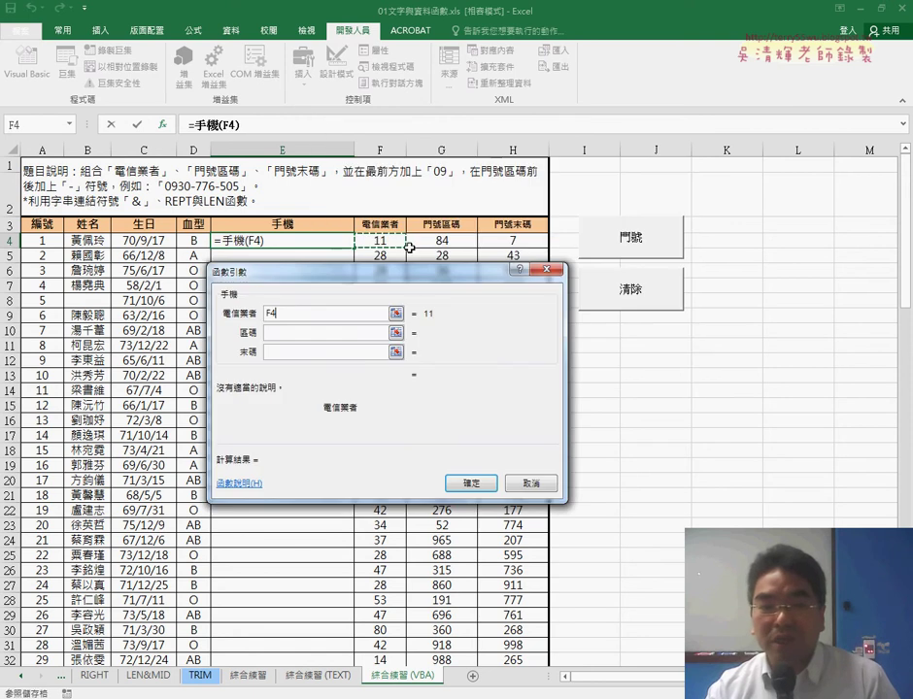
left_click(335, 332)
left_click(442, 240)
left_click(322, 358)
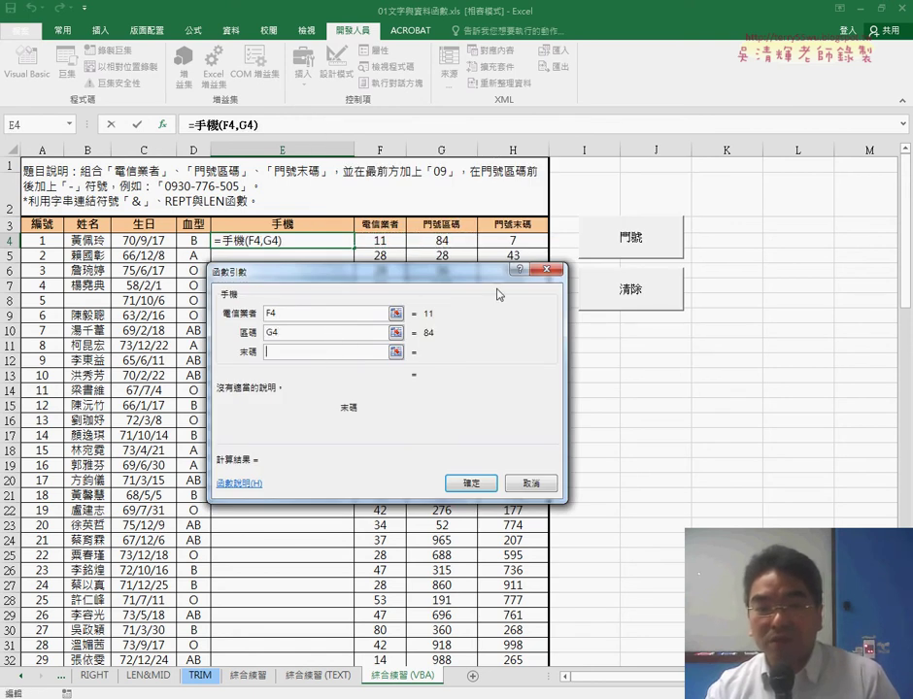
left_click(513, 240)
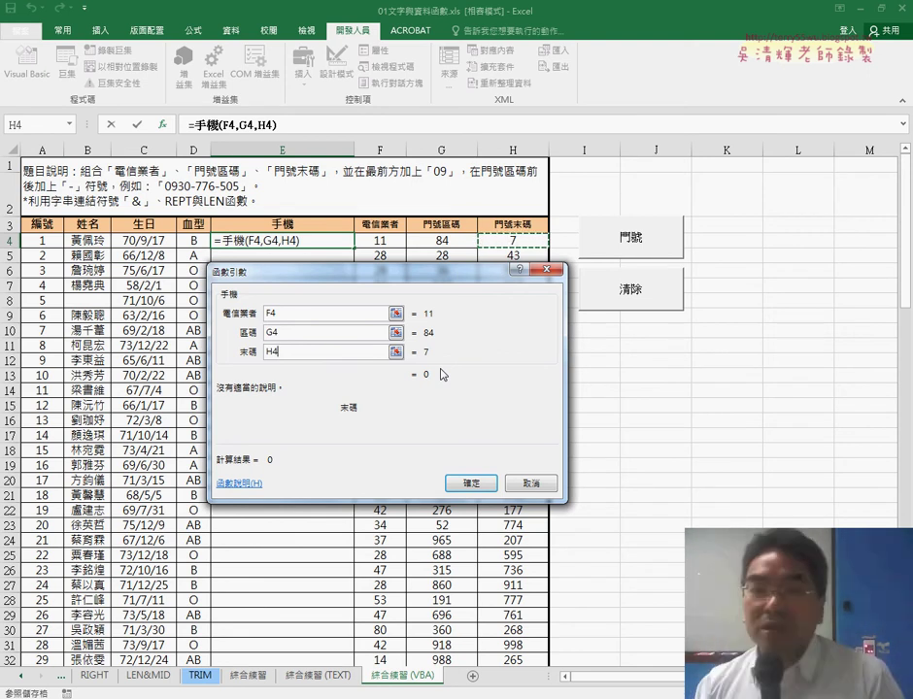
left_click(531, 483)
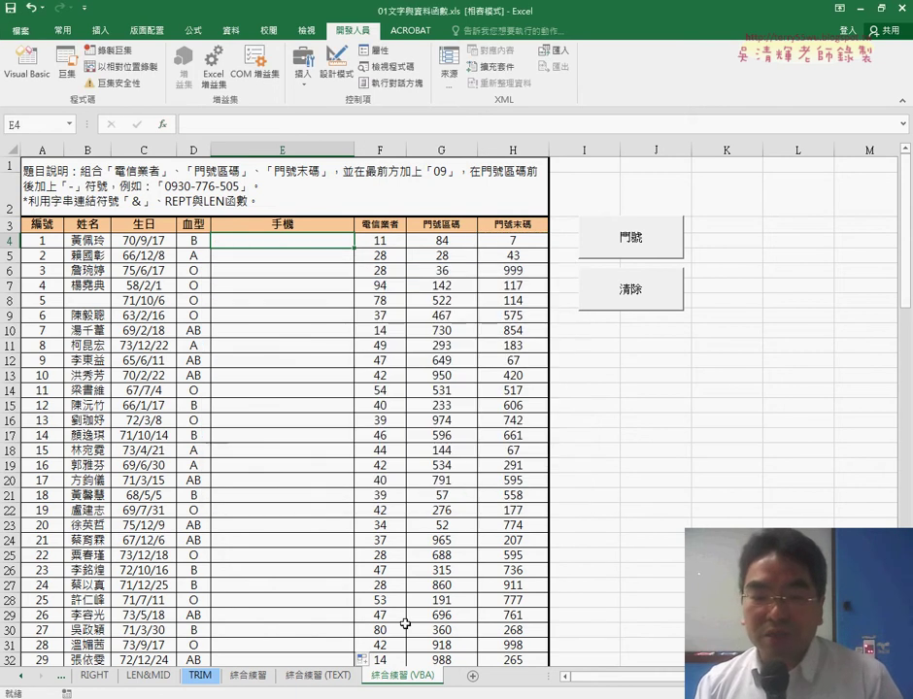
left_click(405, 621)
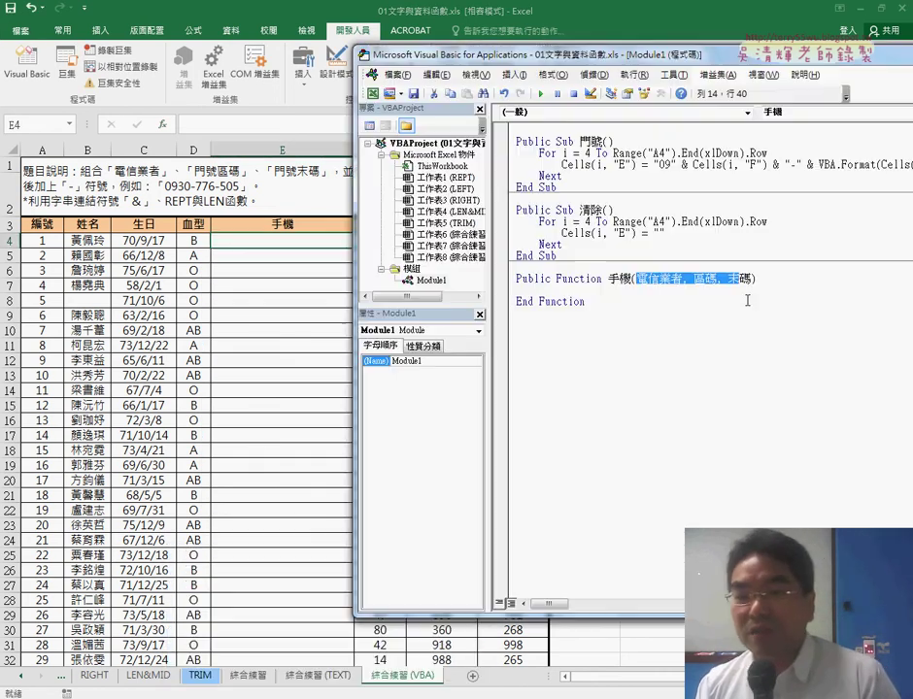
Start the 手機 function body with an indented line beginning with 手機
left_click(591, 290)
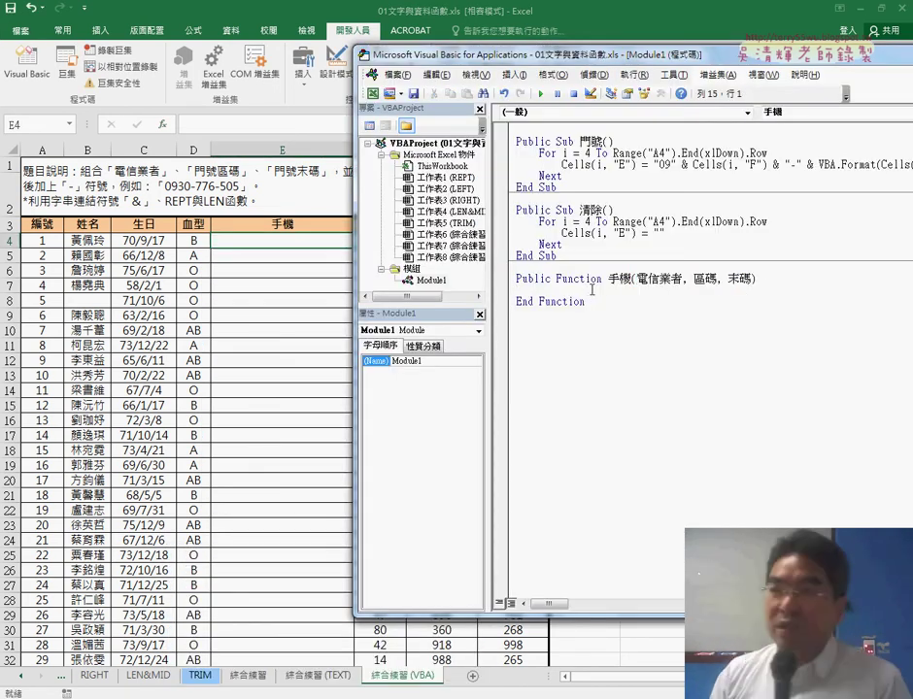
key("Tab")
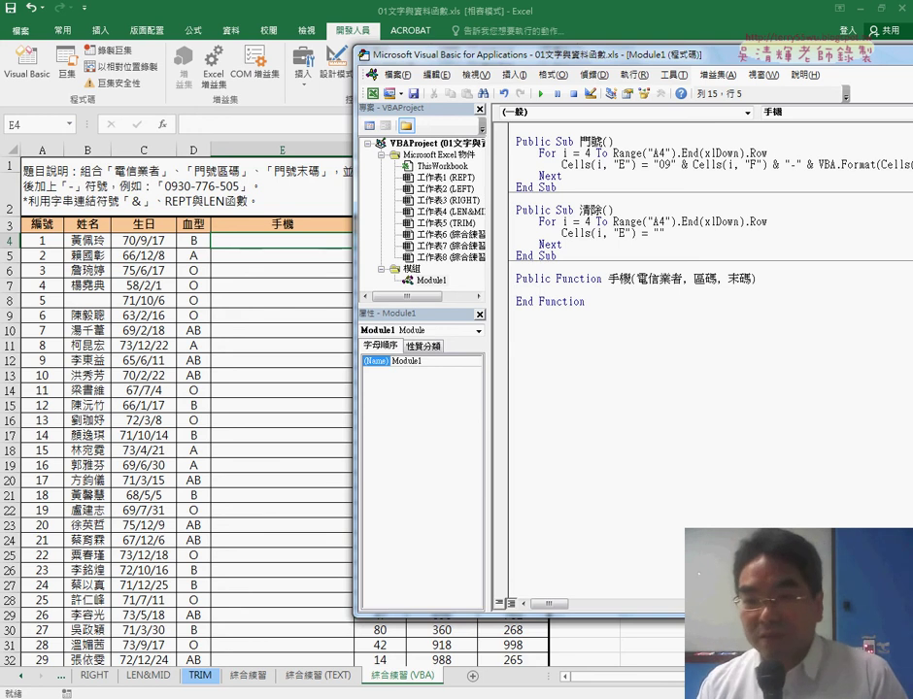
double_click(619, 278)
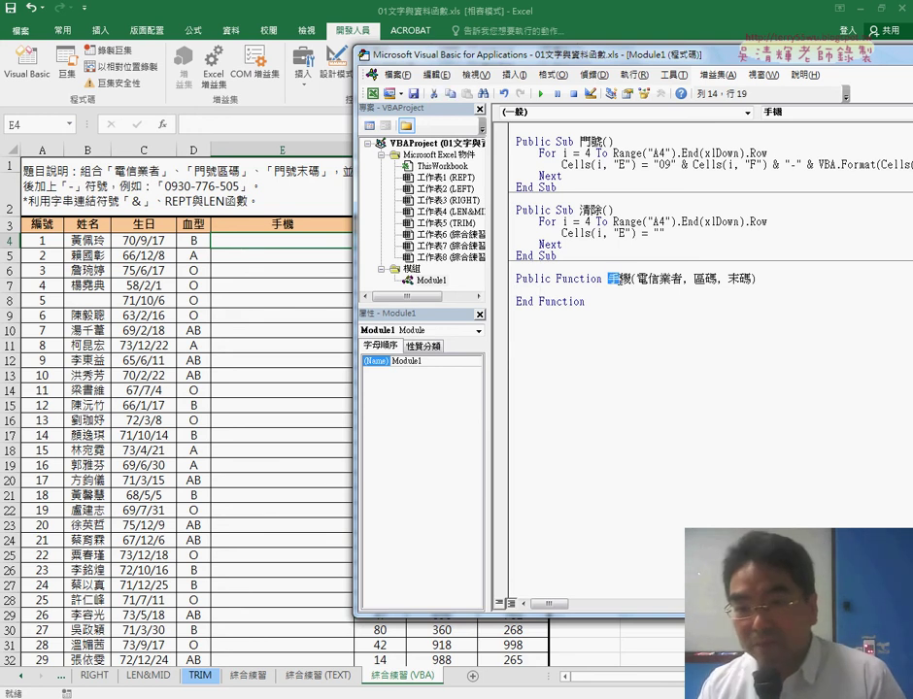
mouse_move(619, 279)
left_mouse_down()
mouse_move(599, 294)
mouse_move(609, 291)
left_mouse_up()
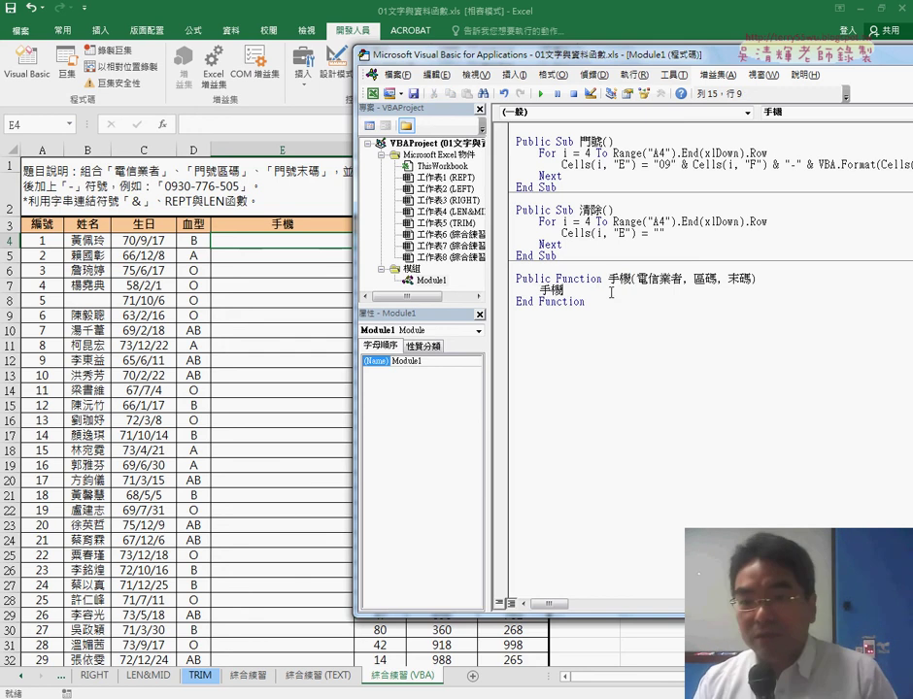
left_click(632, 283)
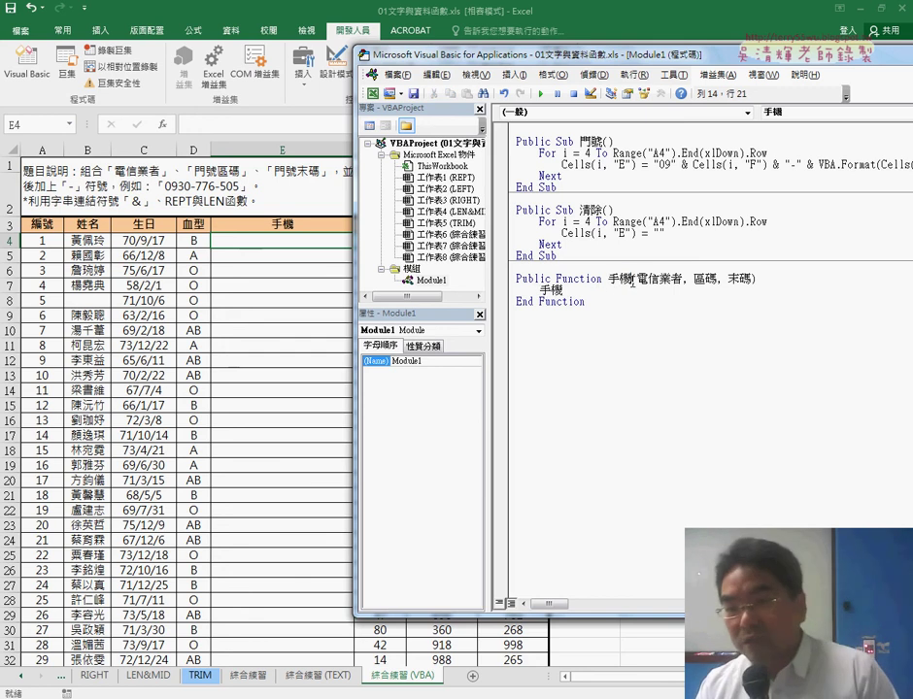
left_click(583, 293)
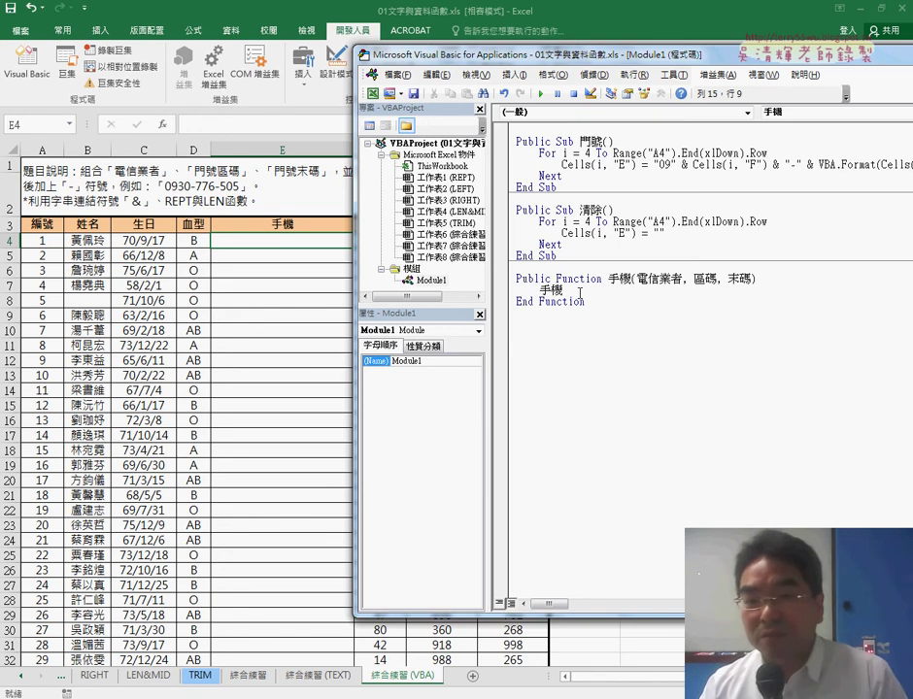
left_click_drag(555, 289, 544, 296)
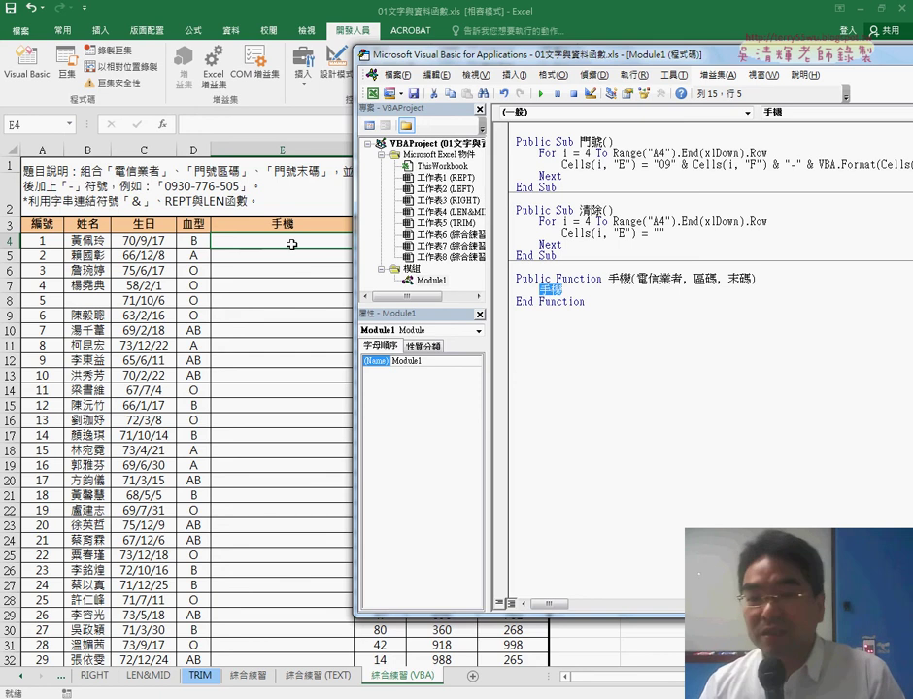
left_click(576, 291)
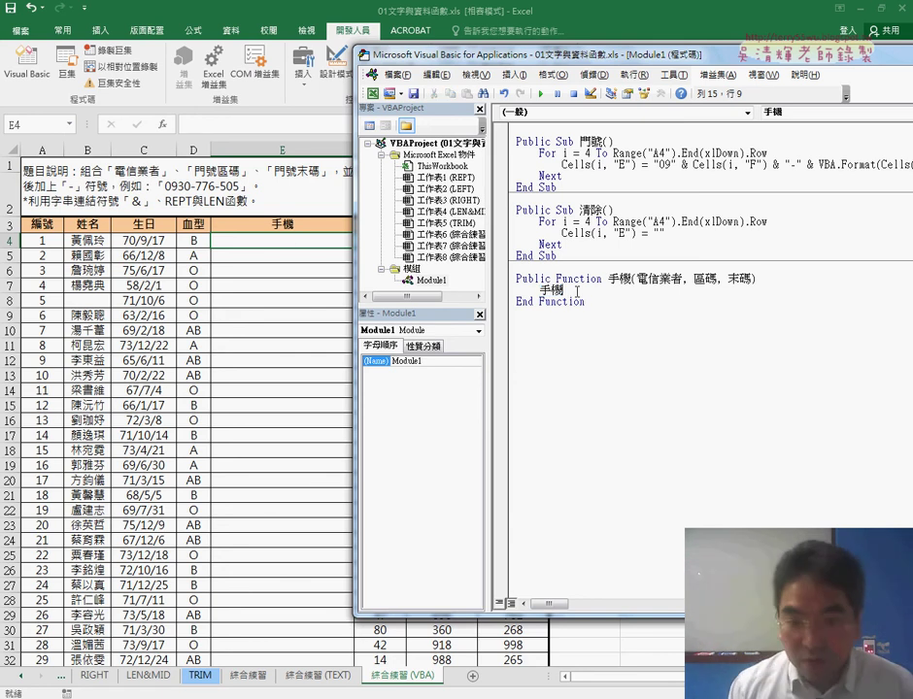
Make the body line read 手機 = "09" &, dismissing the compile-error message
type("=")
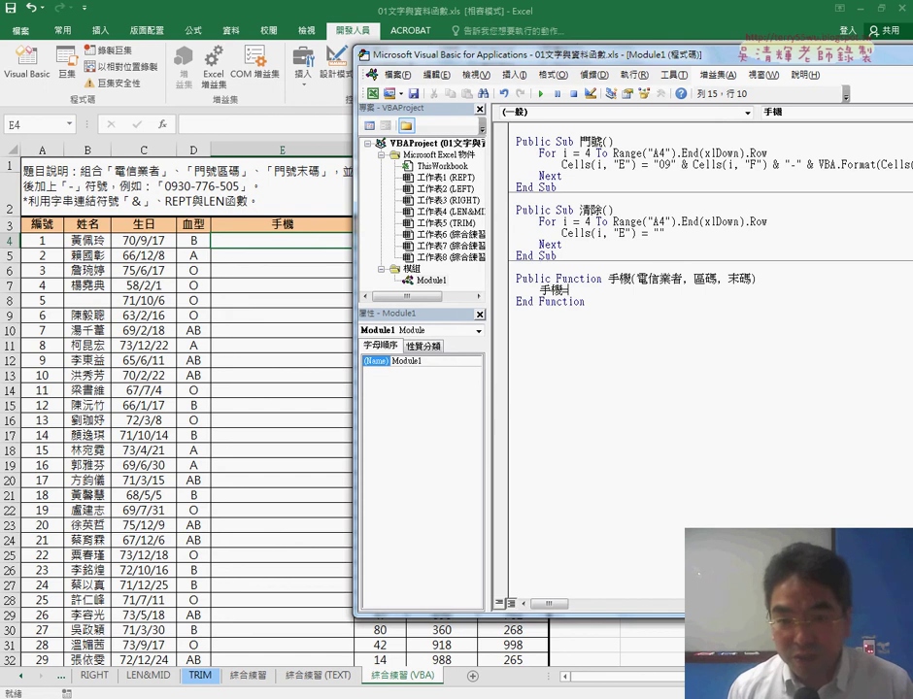
key("Left")
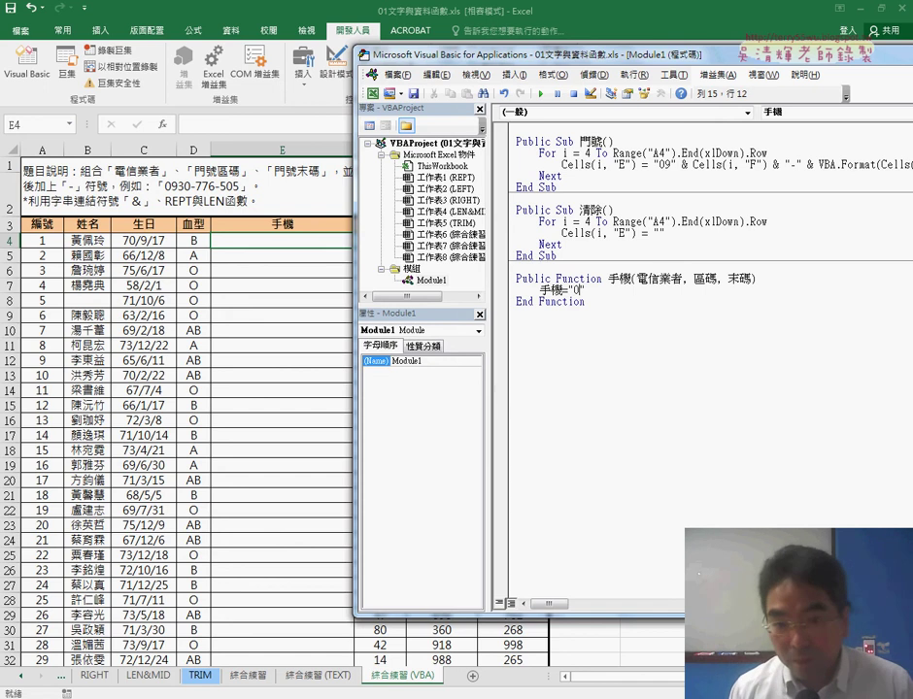
type("9")
key("Right")
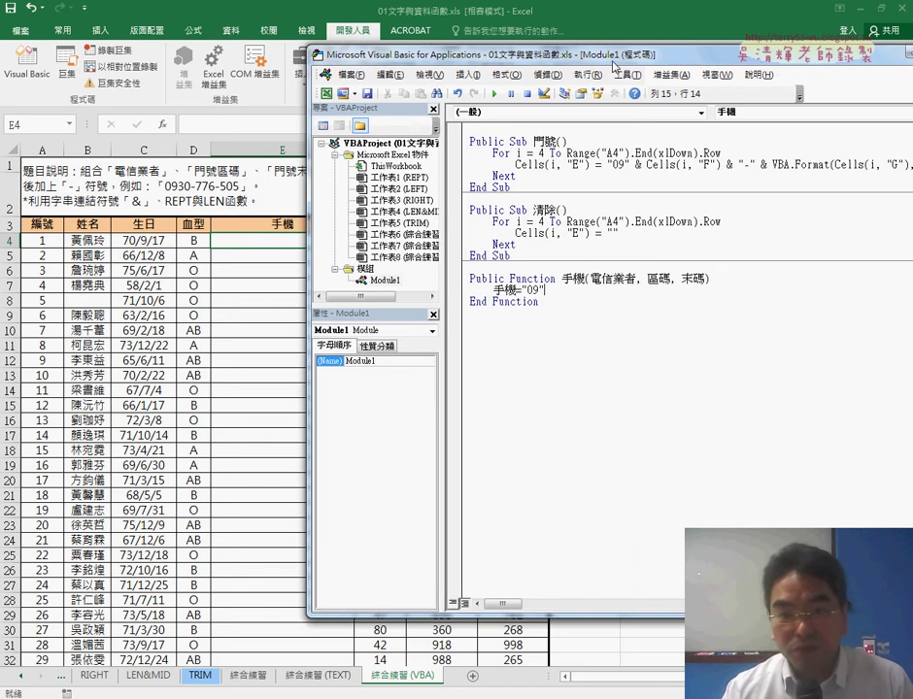
left_click_drag(490, 54, 495, 92)
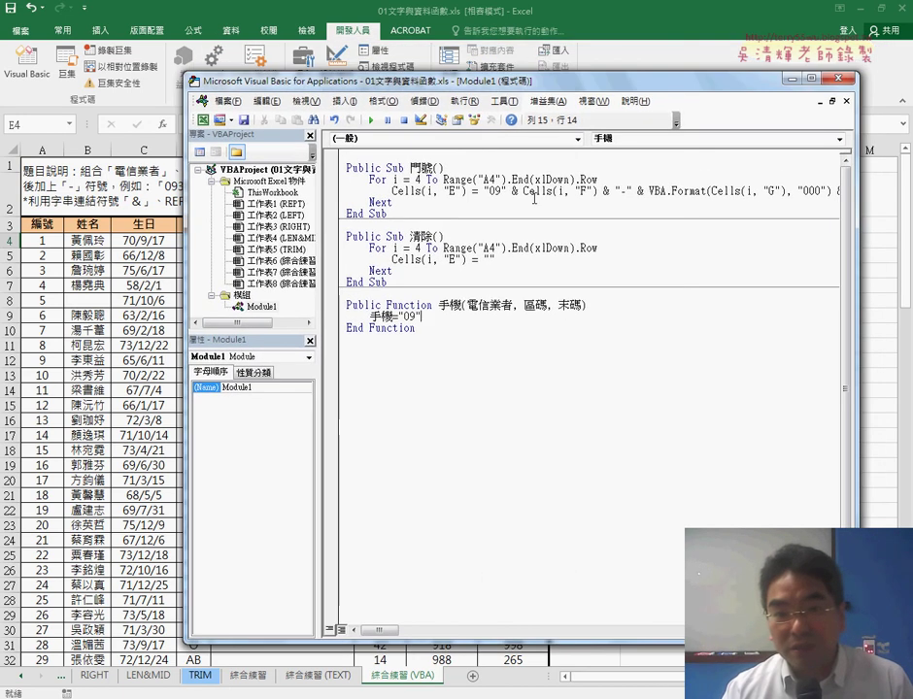
left_click_drag(524, 192, 577, 193)
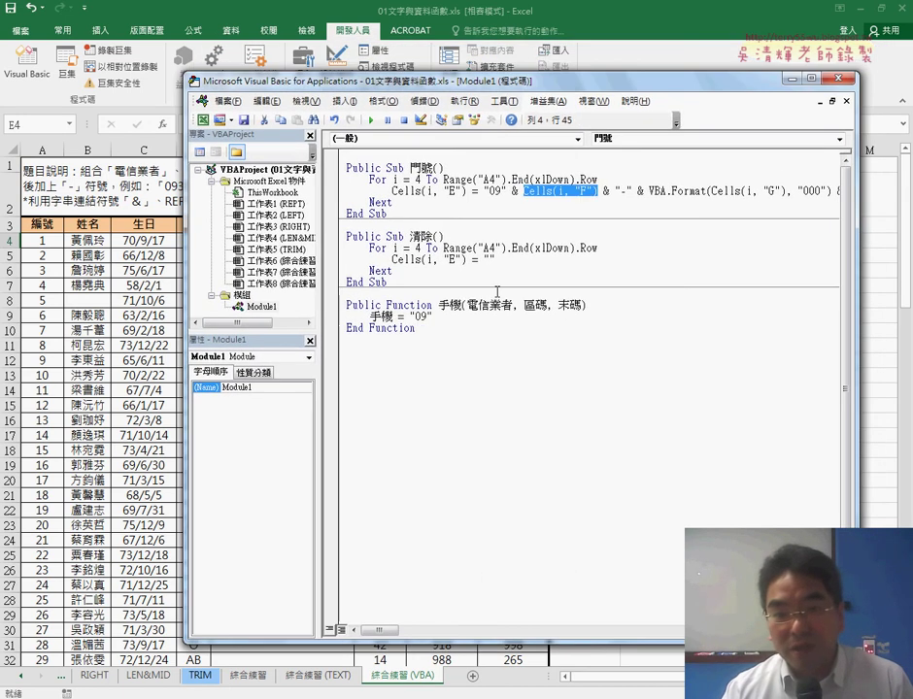
left_click_drag(466, 305, 502, 305)
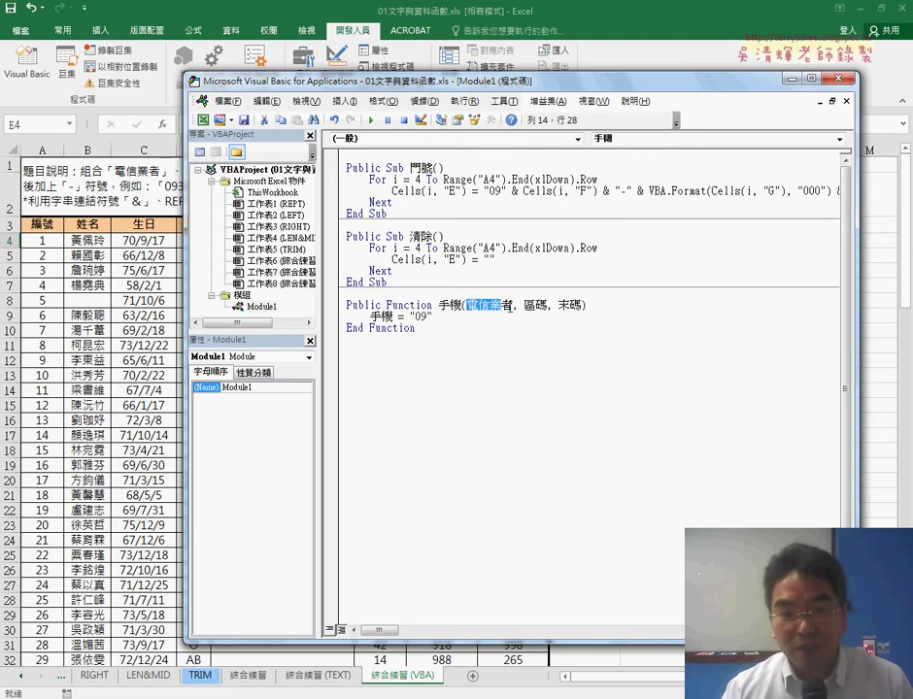
left_click(464, 312)
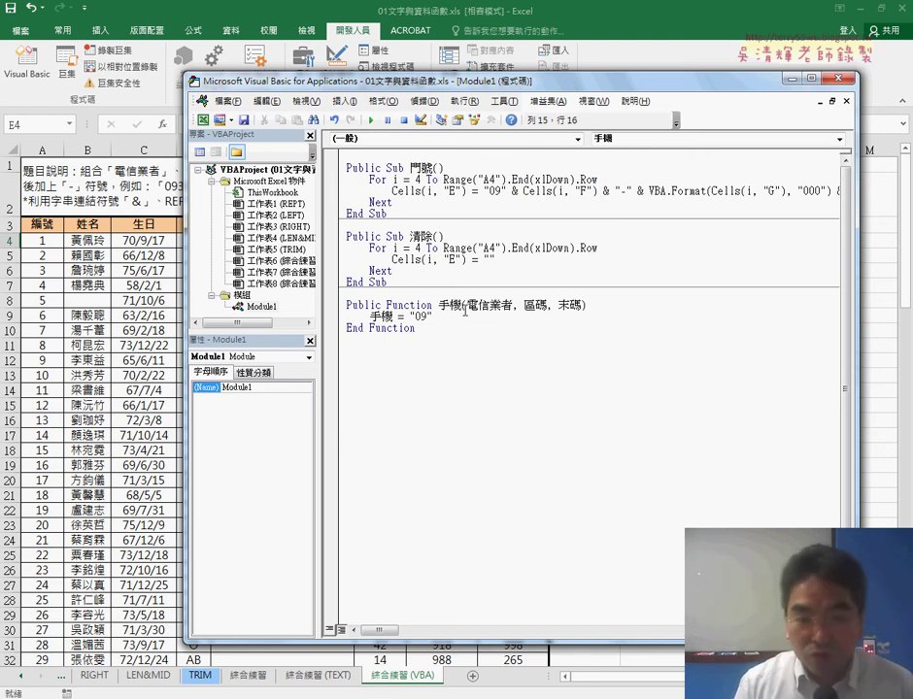
type(" &")
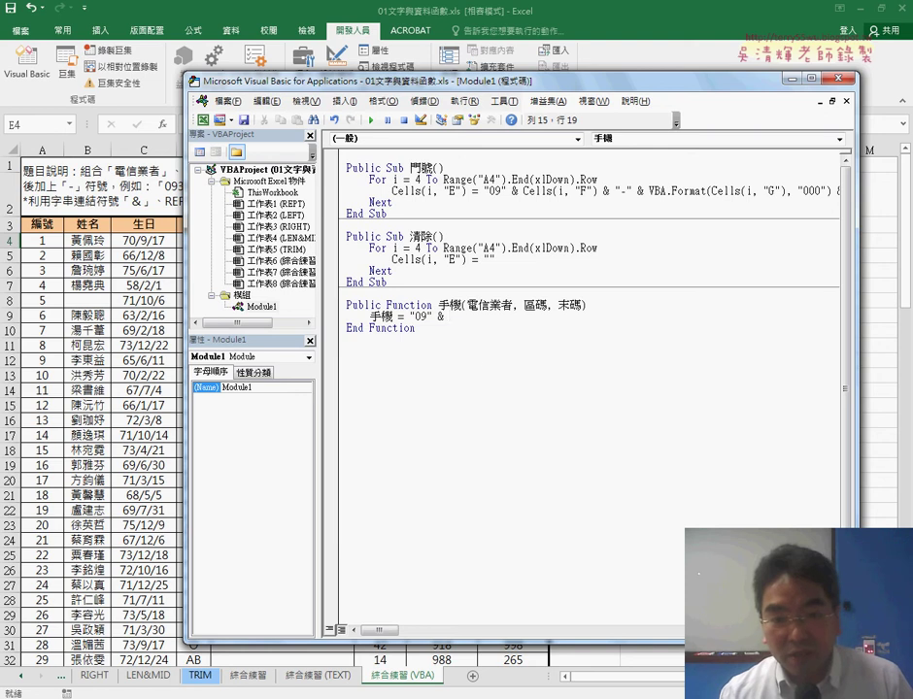
left_click(611, 480)
left_click(468, 413)
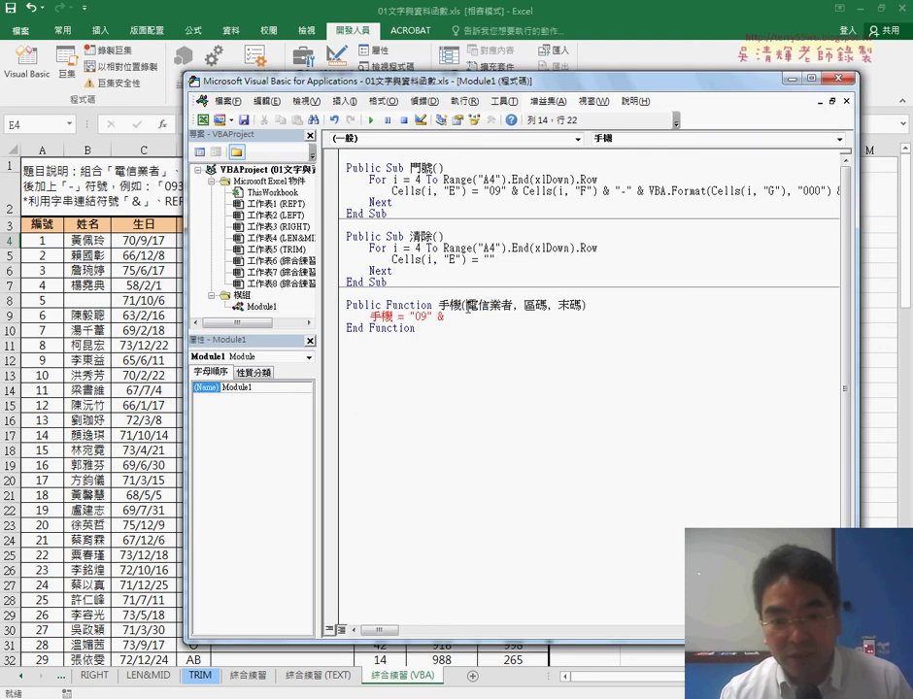
Append 電信業者 & "-" & format( to the return expression
double_click(467, 307)
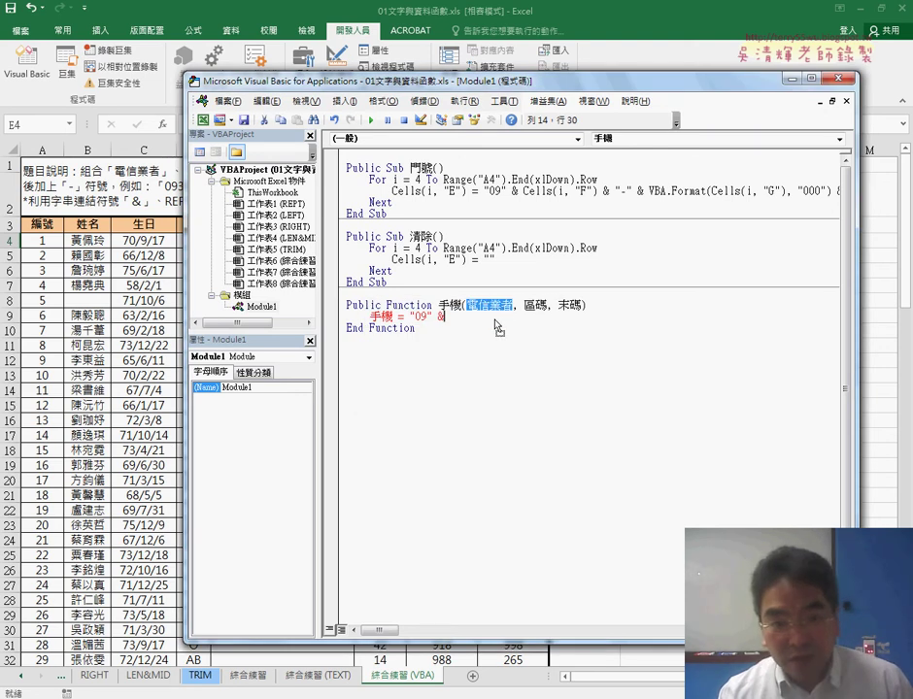
left_click_drag(495, 322, 491, 318)
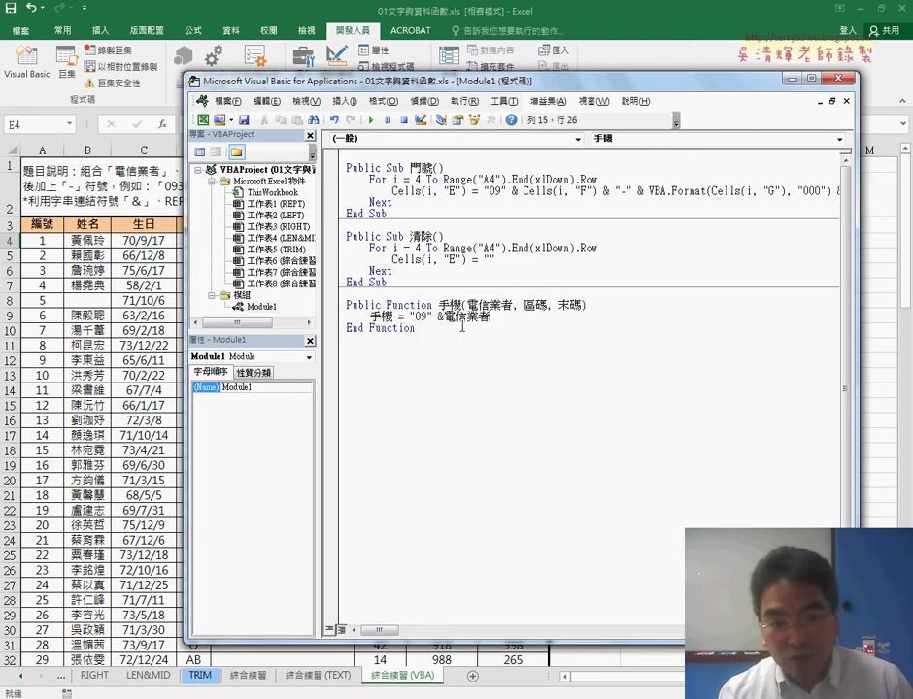
double_click(417, 316)
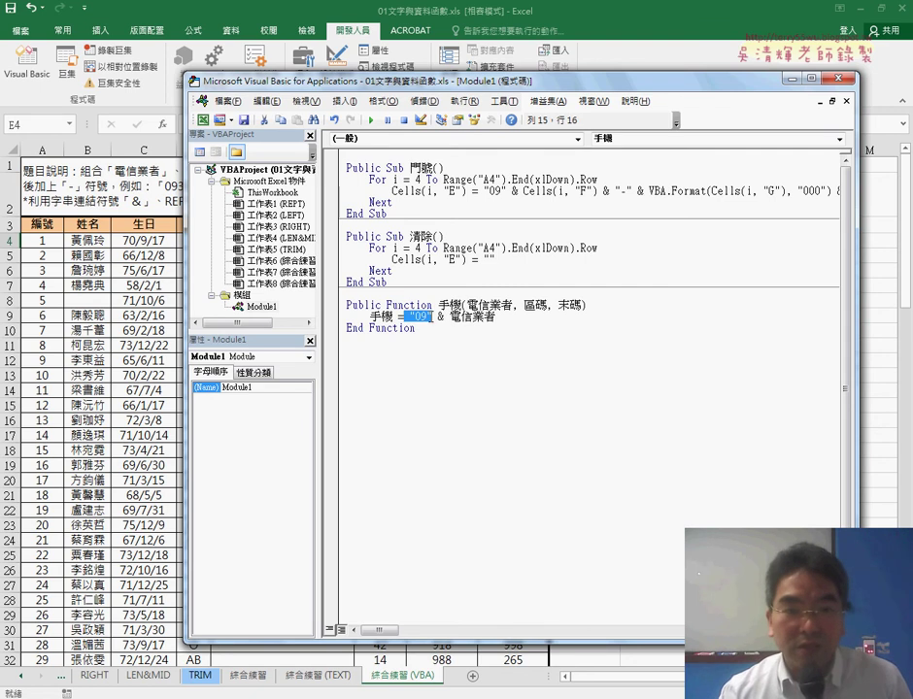
left_click_drag(441, 88, 432, 282)
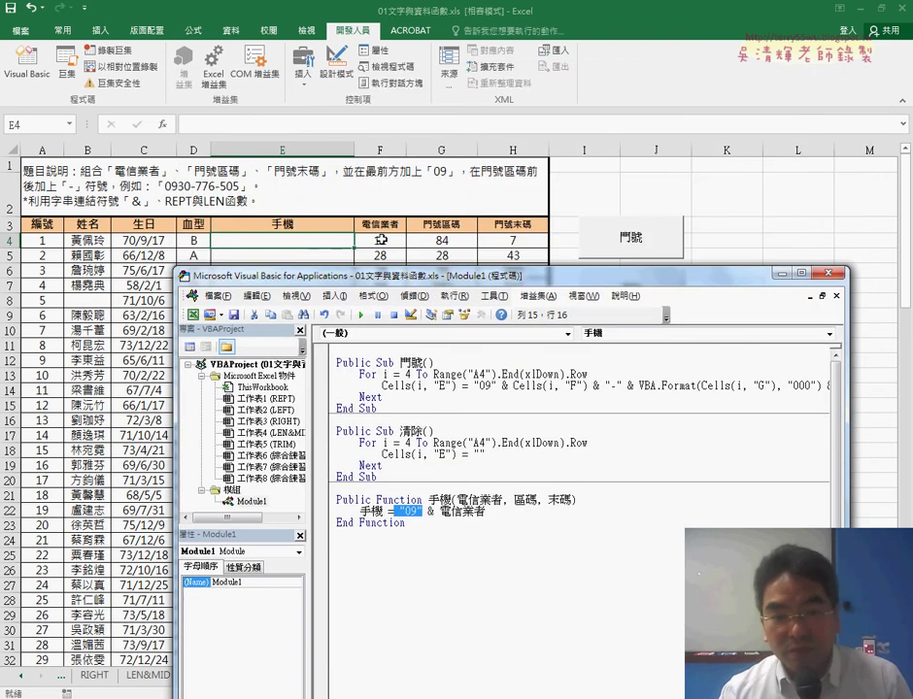
left_click(465, 512)
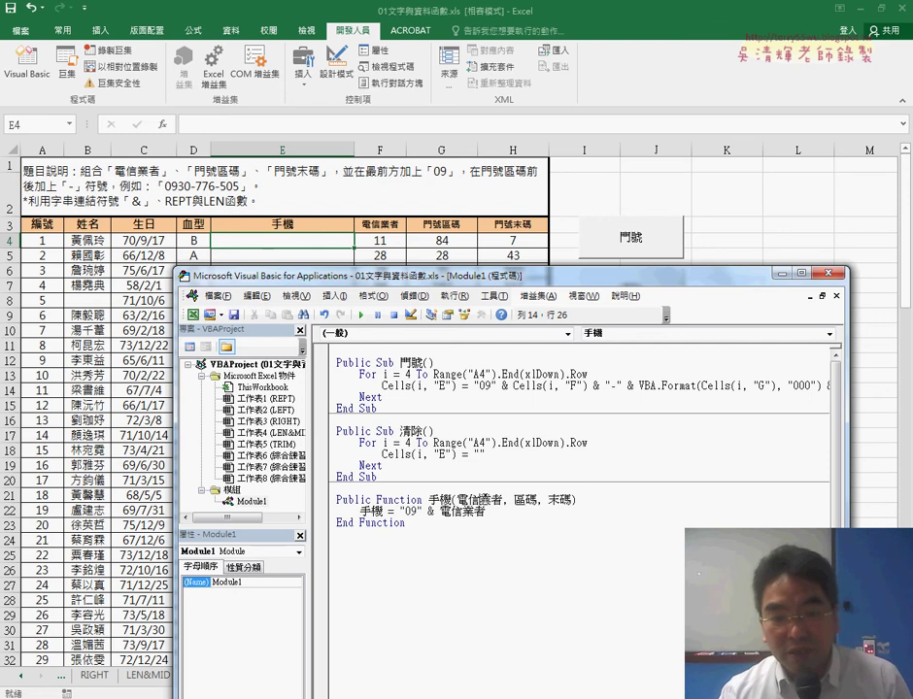
left_click_drag(485, 512, 416, 512)
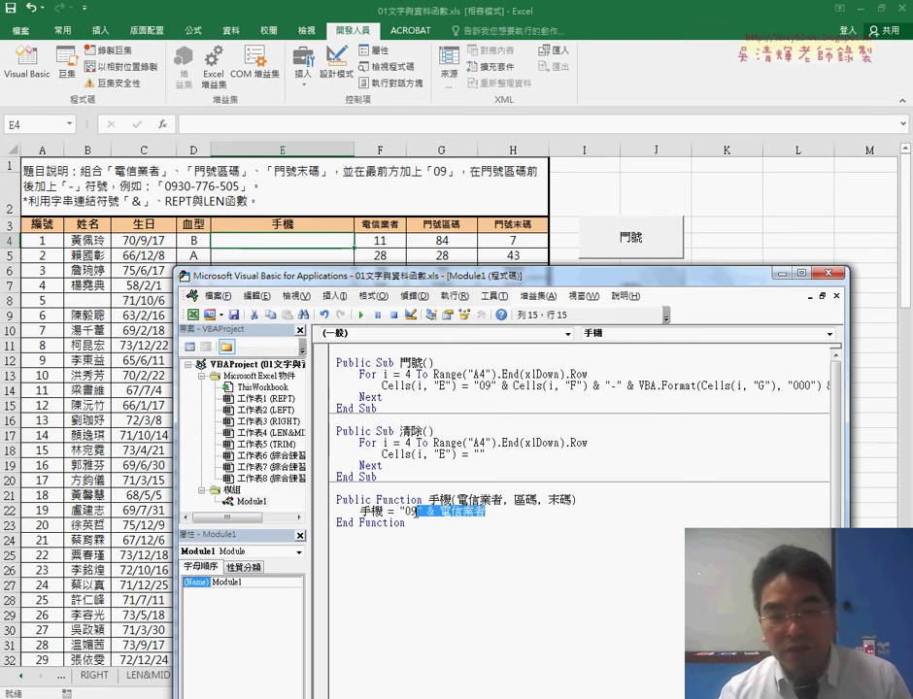
left_click(490, 512)
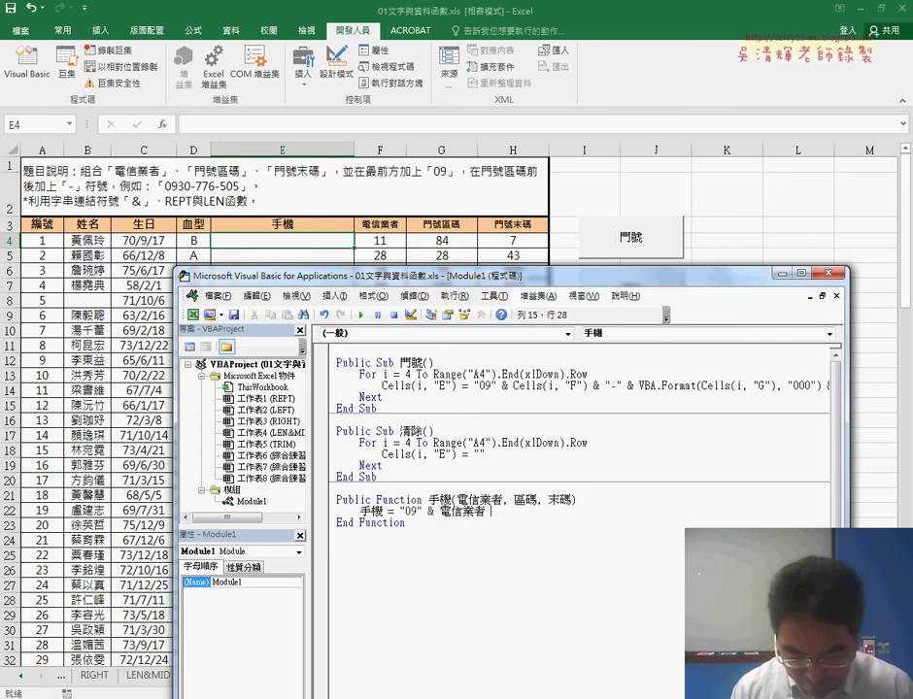
type("& \"-\"")
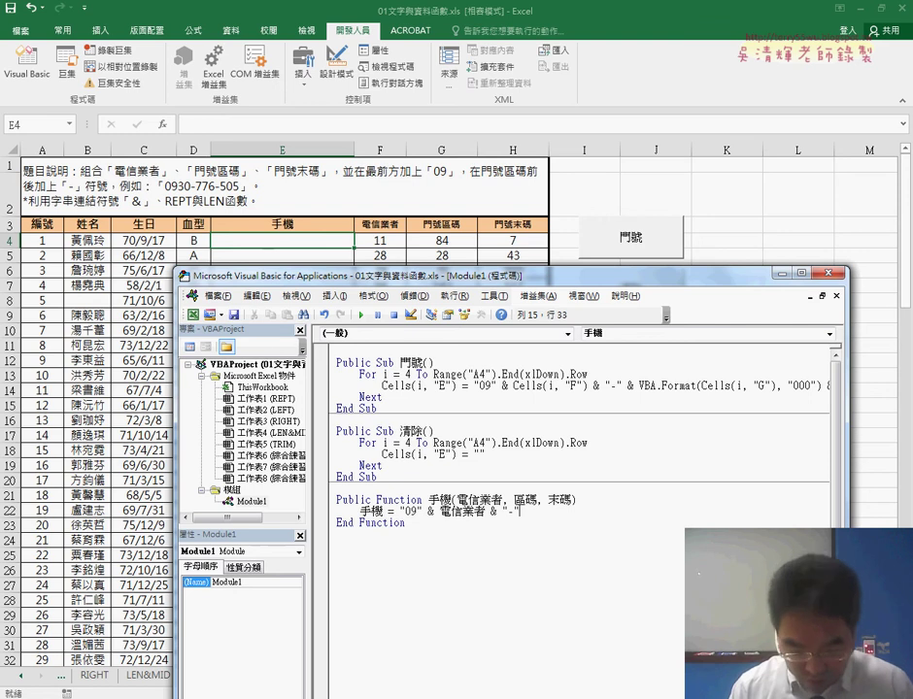
type(" &")
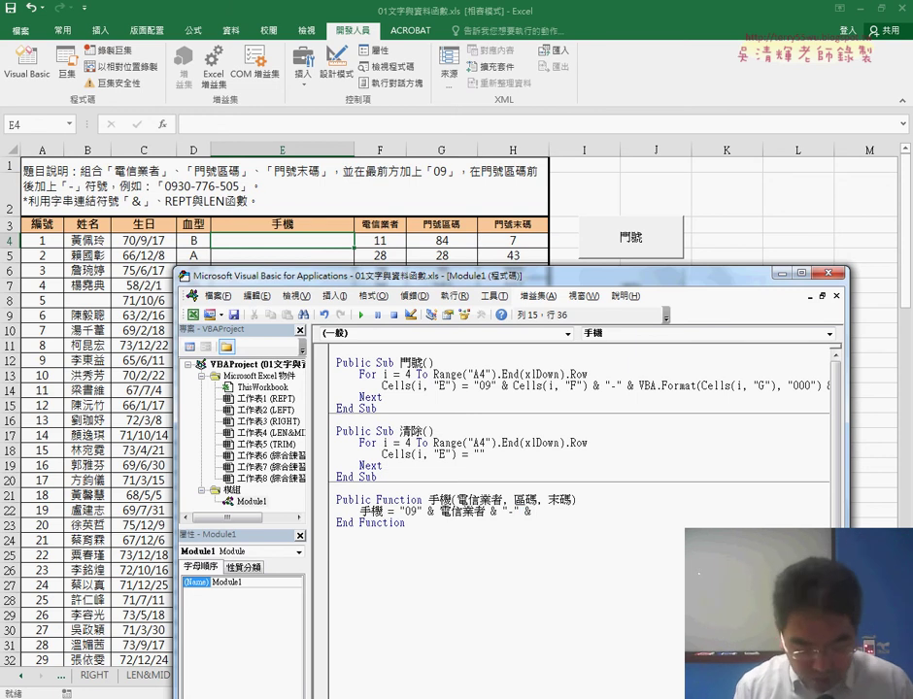
type(" fo")
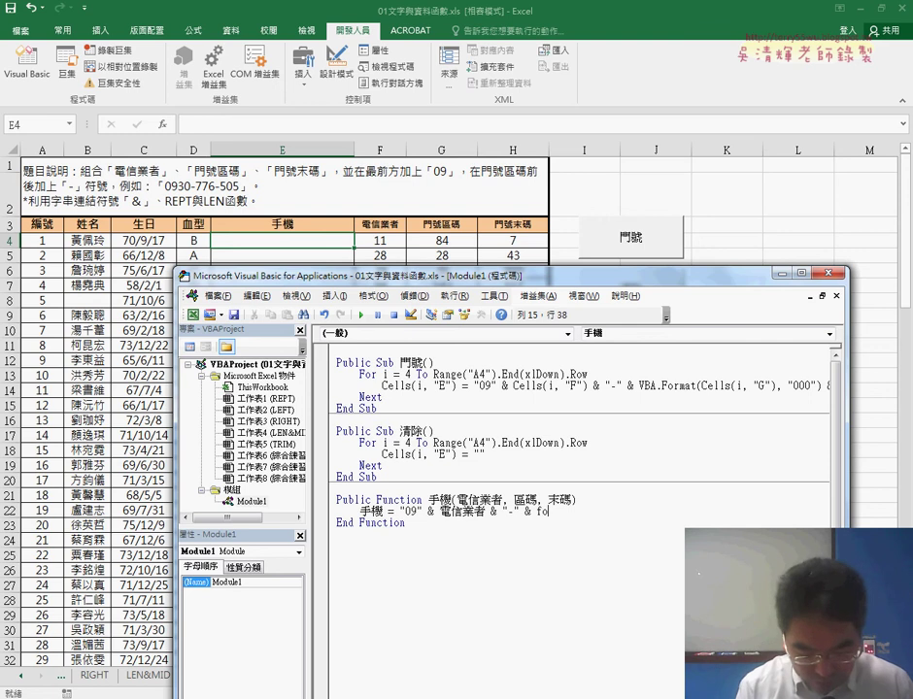
type("rma")
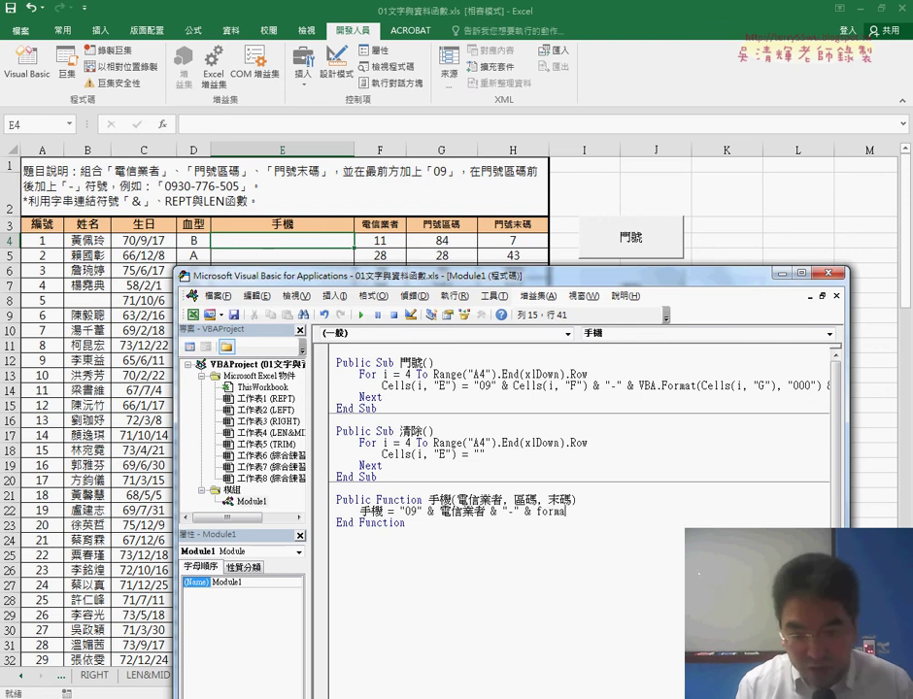
type("t(")
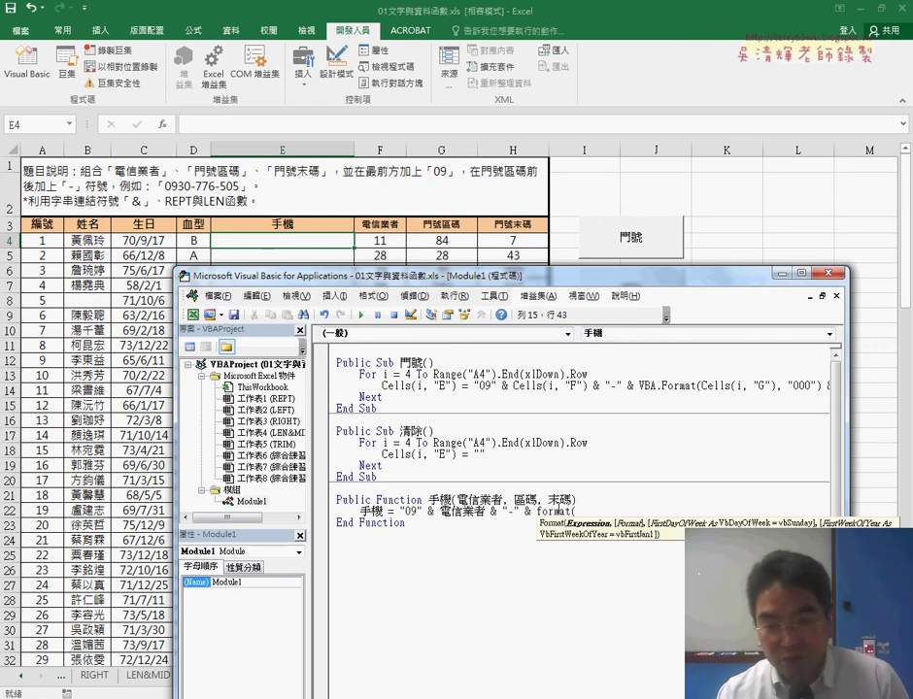
Complete the first call as Format(區碼, "000")
key("Down")
key("Return")
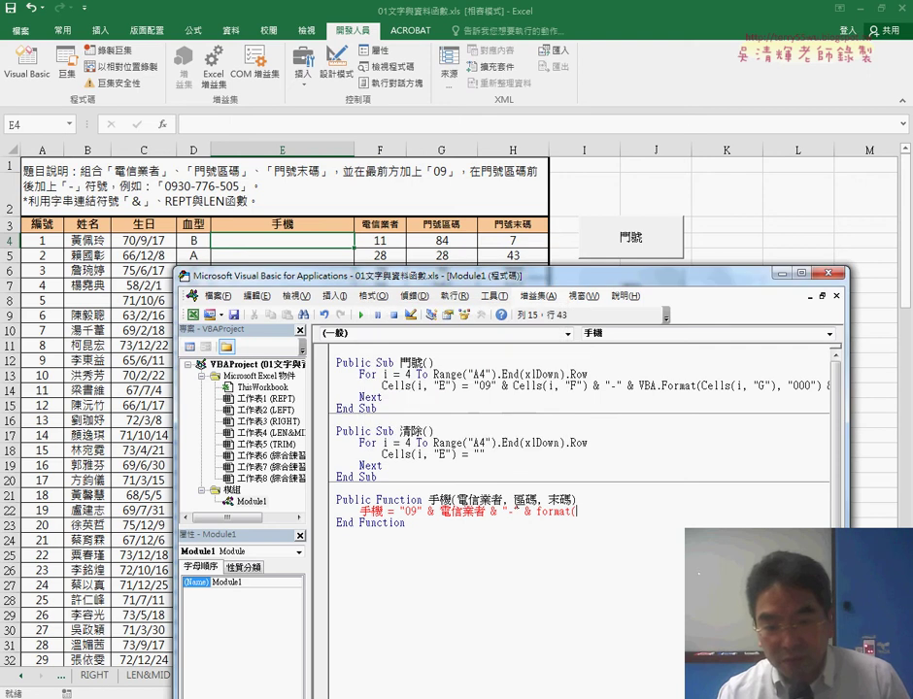
double_click(525, 499)
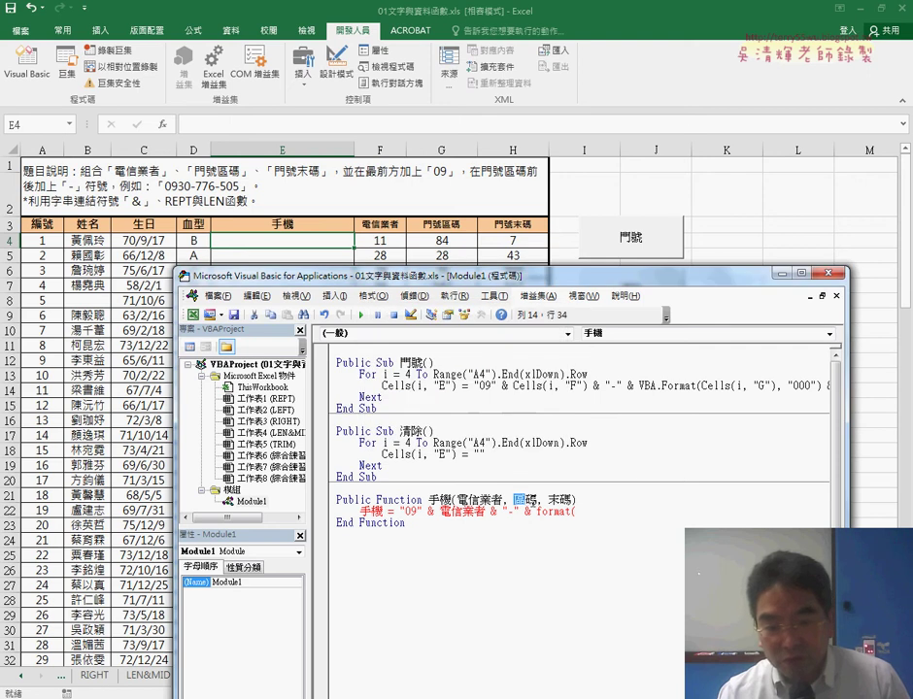
key("ctrl+c")
left_click(586, 512)
key("ctrl+v")
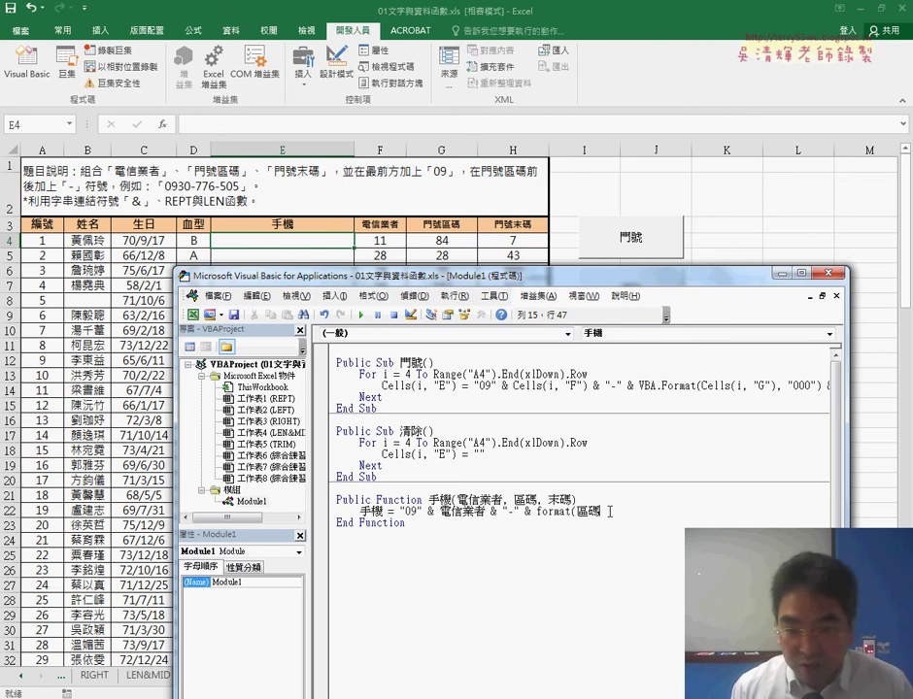
type(",\"")
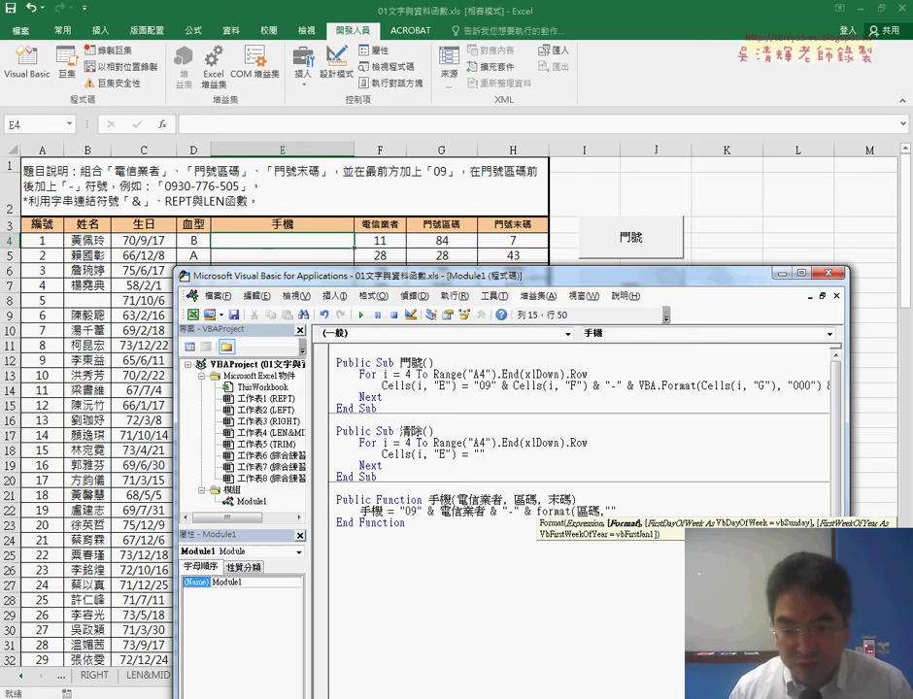
type("000")
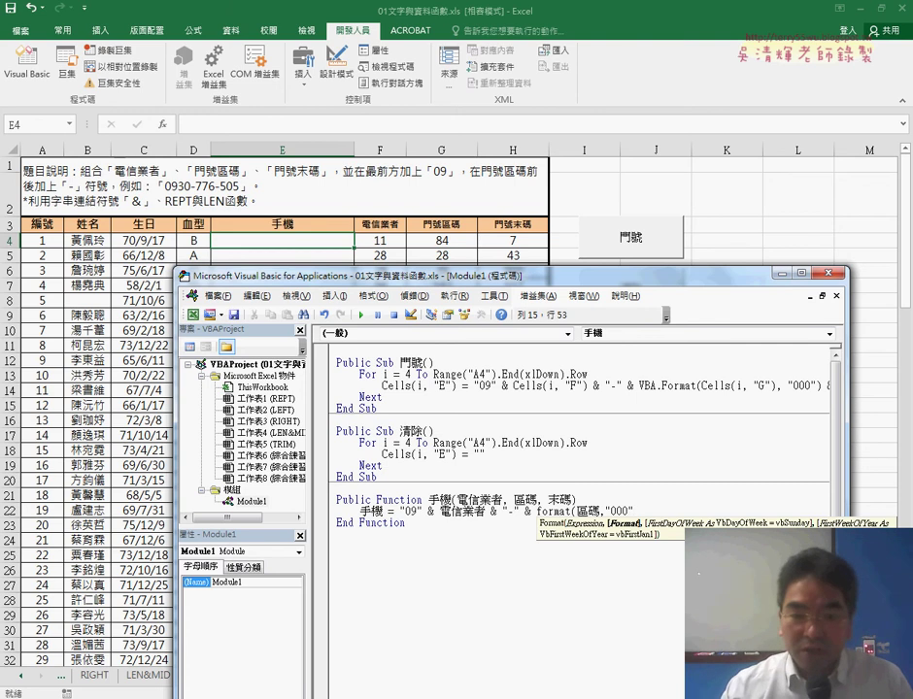
type("\")")
left_click(498, 531)
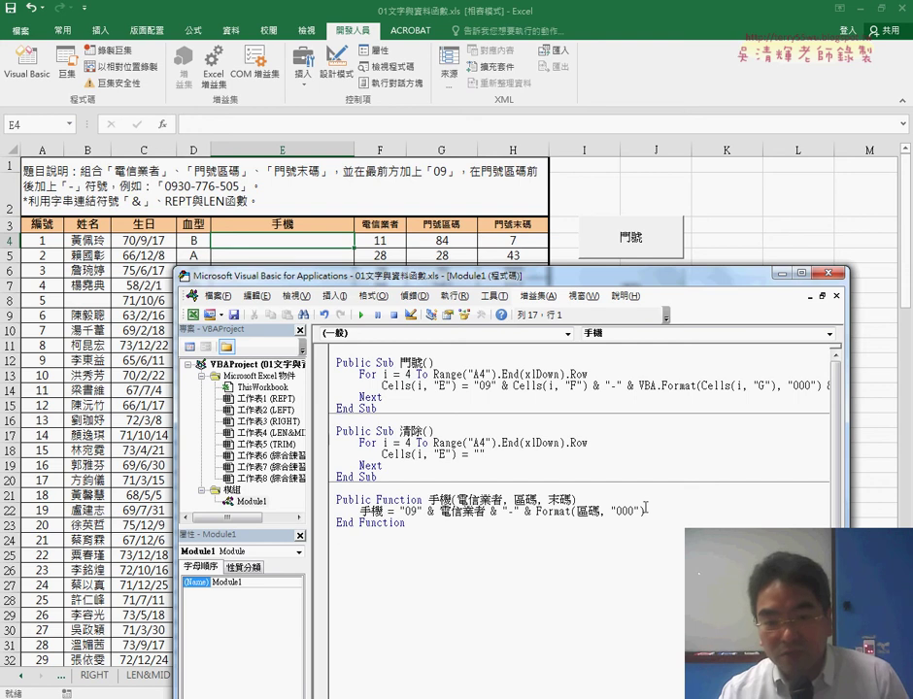
Append a copy of & "-" & Format(區碼, "000") with its argument changed to 末碼
left_click_drag(650, 511, 490, 511)
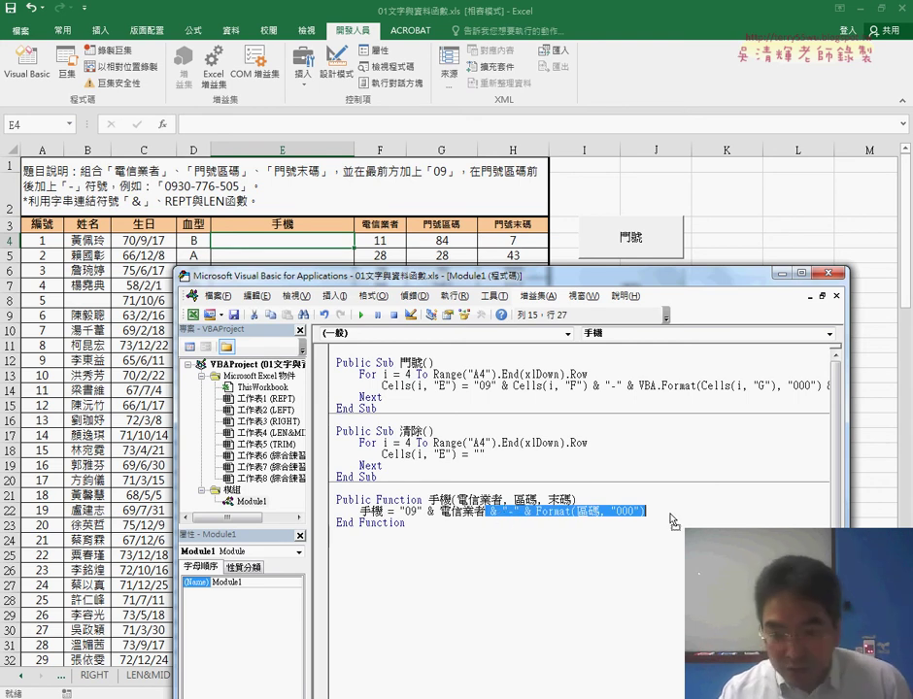
left_click(670, 514)
key("ctrl+v")
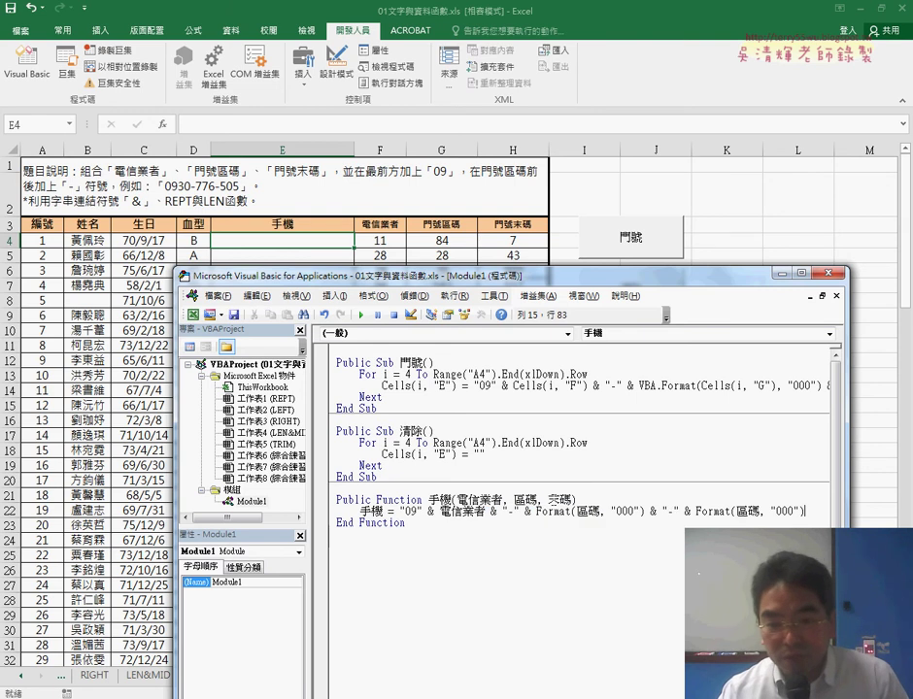
double_click(560, 499)
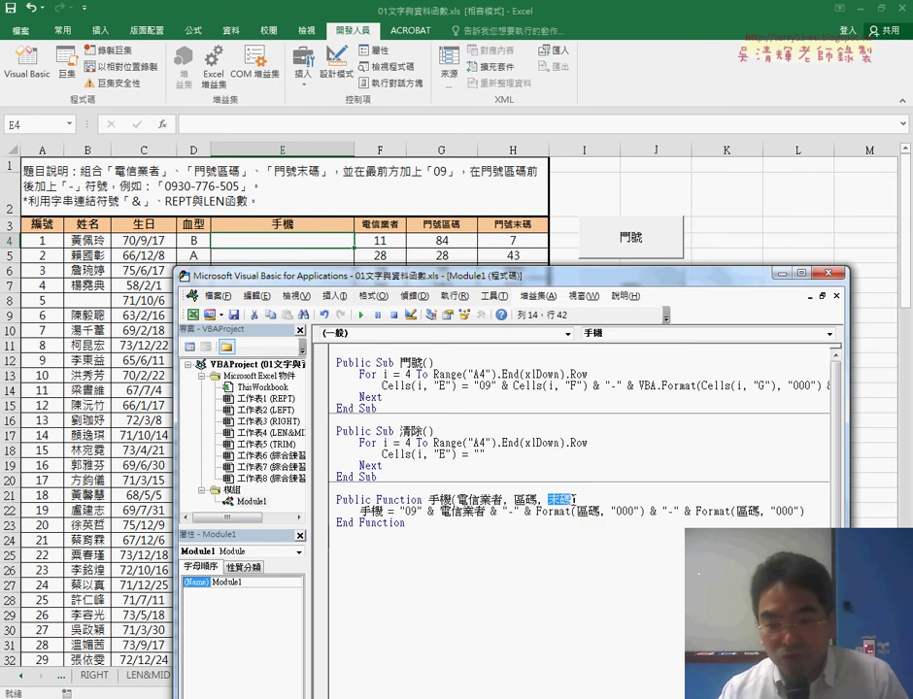
key("ctrl+c")
double_click(747, 511)
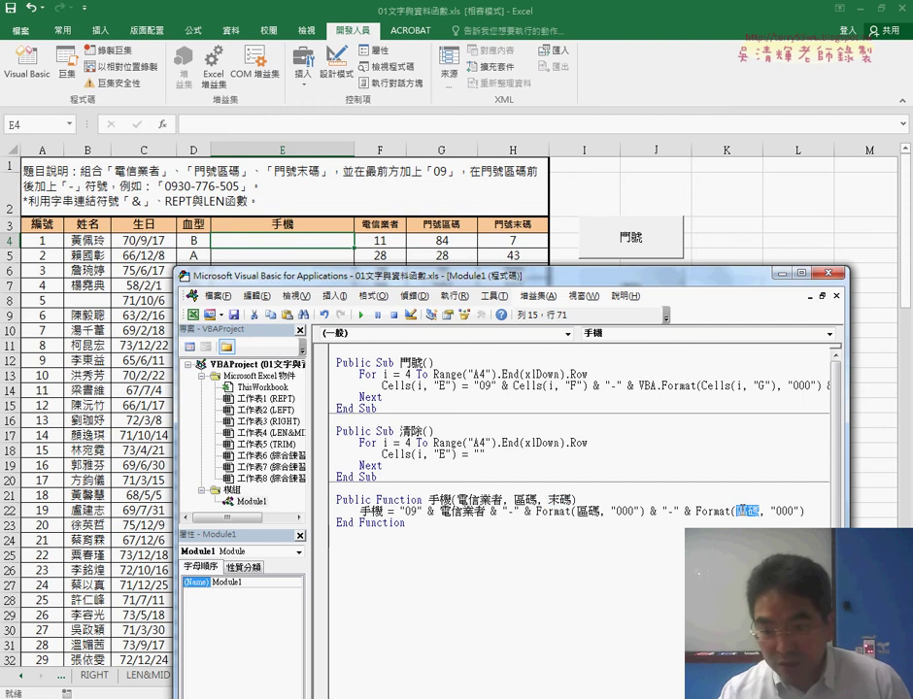
key("ctrl+v")
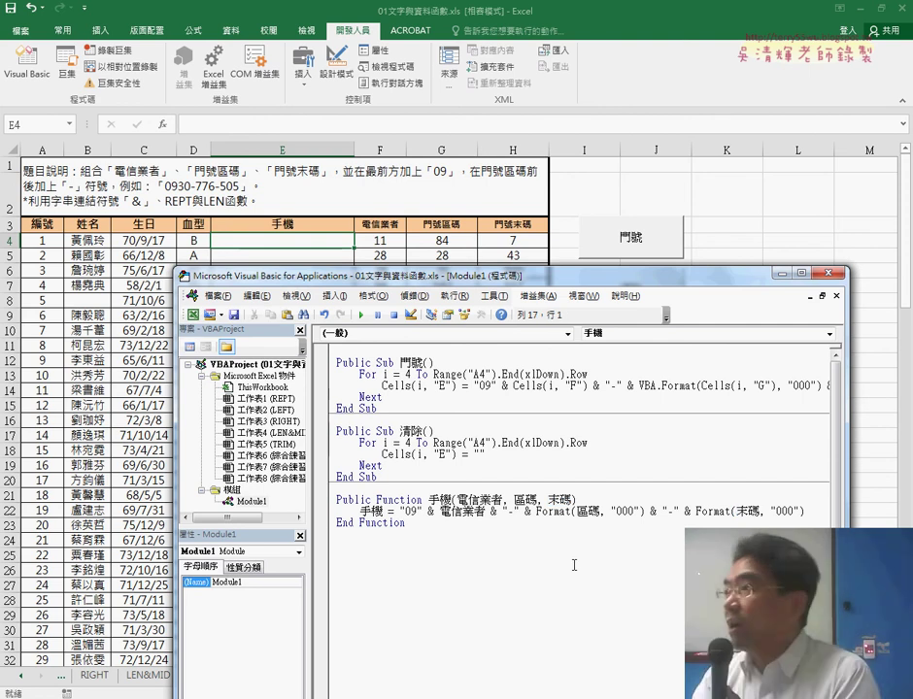
left_click(553, 563)
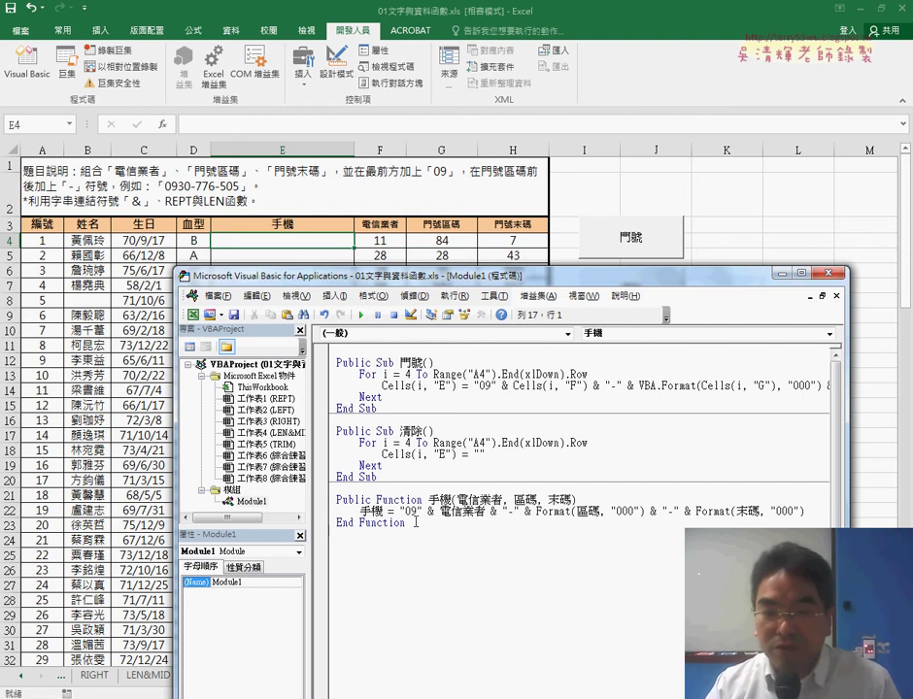
Draw pen annotations linking F4, G4, H4 to the code parameters and 手機 to E4
left_click_drag(398, 511, 812, 511)
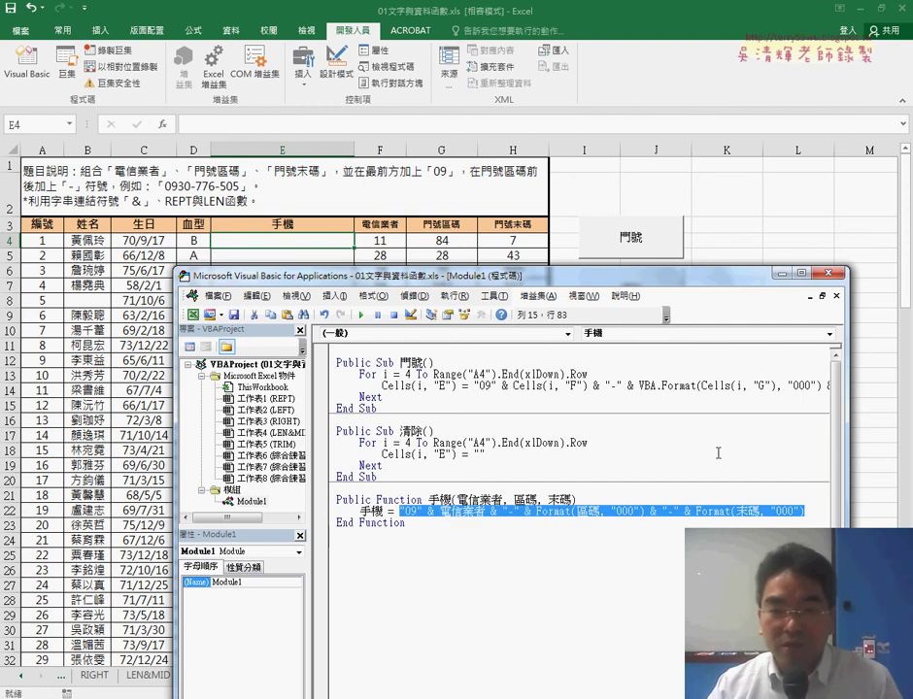
left_click_drag(558, 284, 578, 312)
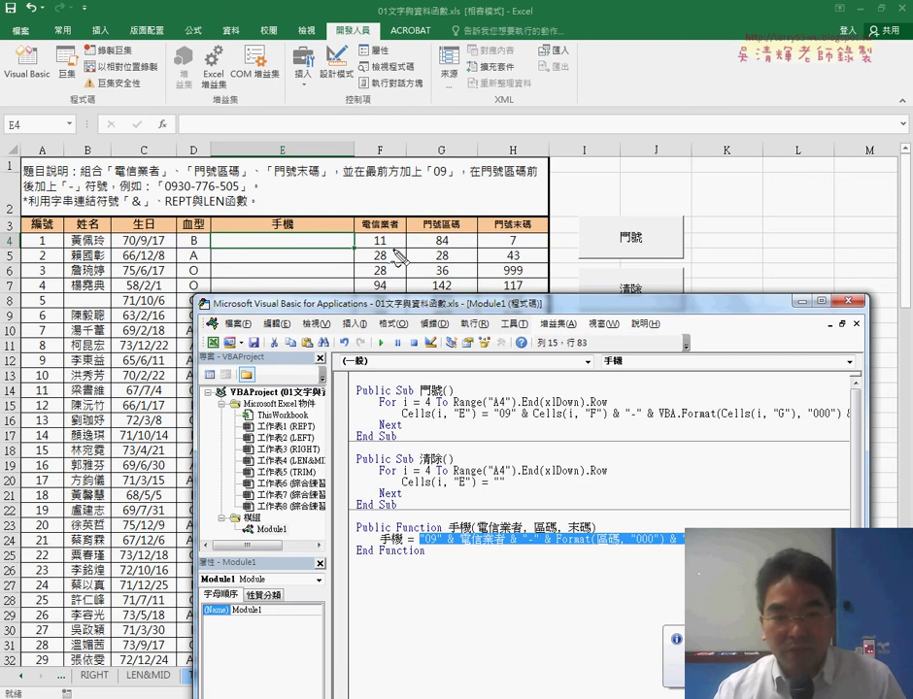
left_click_drag(372, 233, 493, 516)
left_click_drag(434, 232, 546, 515)
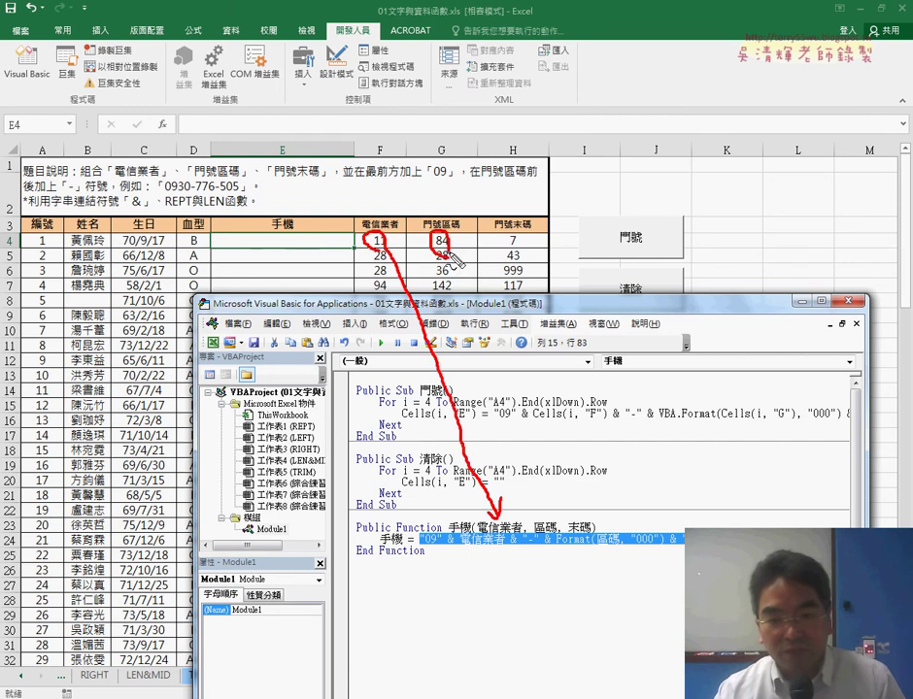
mouse_move(505, 233)
left_mouse_down()
mouse_move(576, 520)
mouse_move(591, 512)
left_mouse_up()
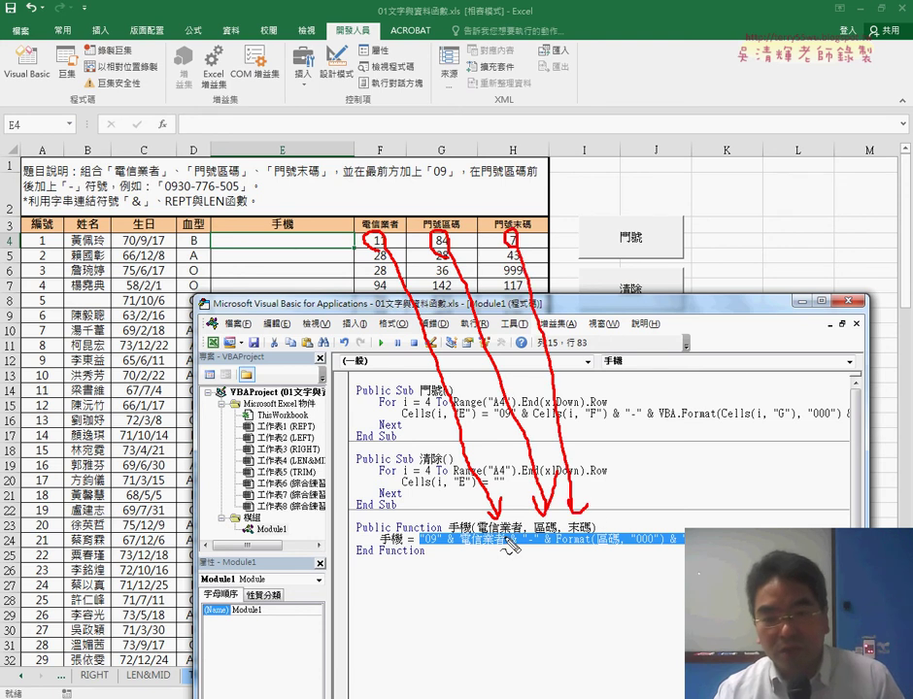
left_click_drag(459, 555, 685, 555)
mouse_move(532, 585)
left_mouse_down()
mouse_move(421, 568)
mouse_move(404, 552)
left_mouse_up()
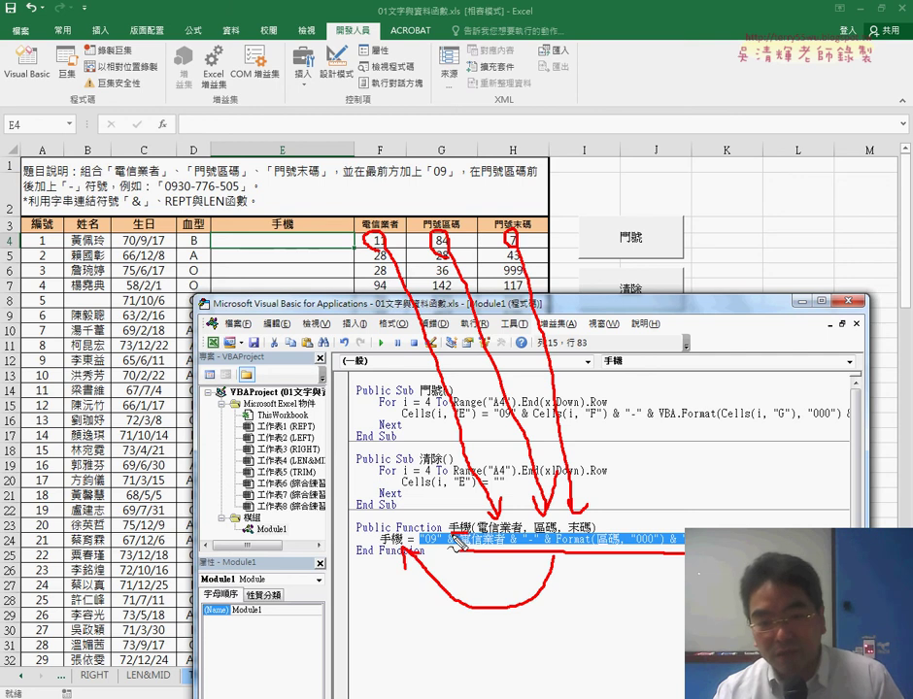
left_click_drag(403, 561, 393, 555)
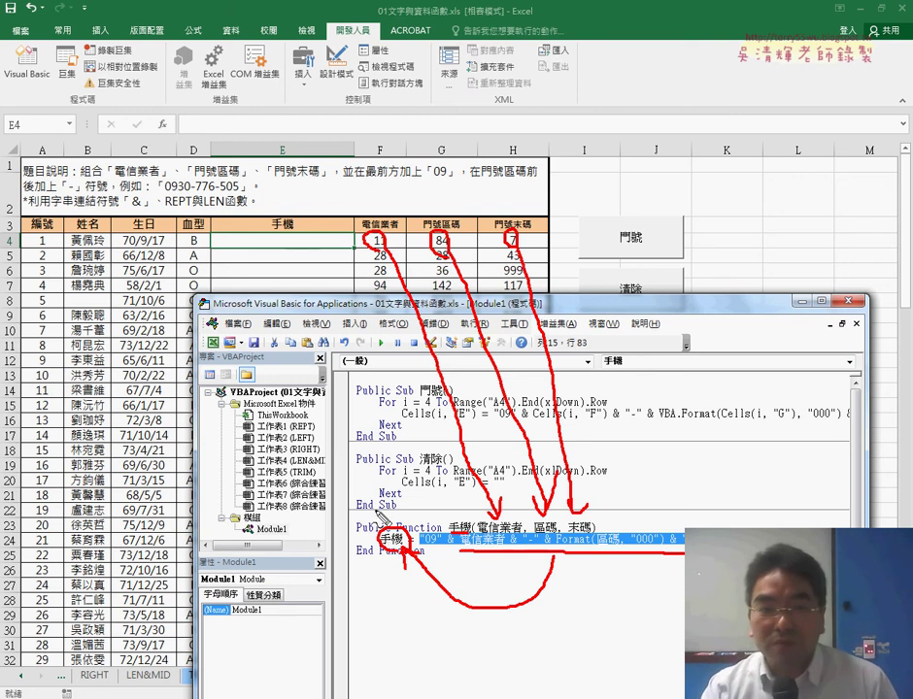
left_click_drag(248, 234, 251, 246)
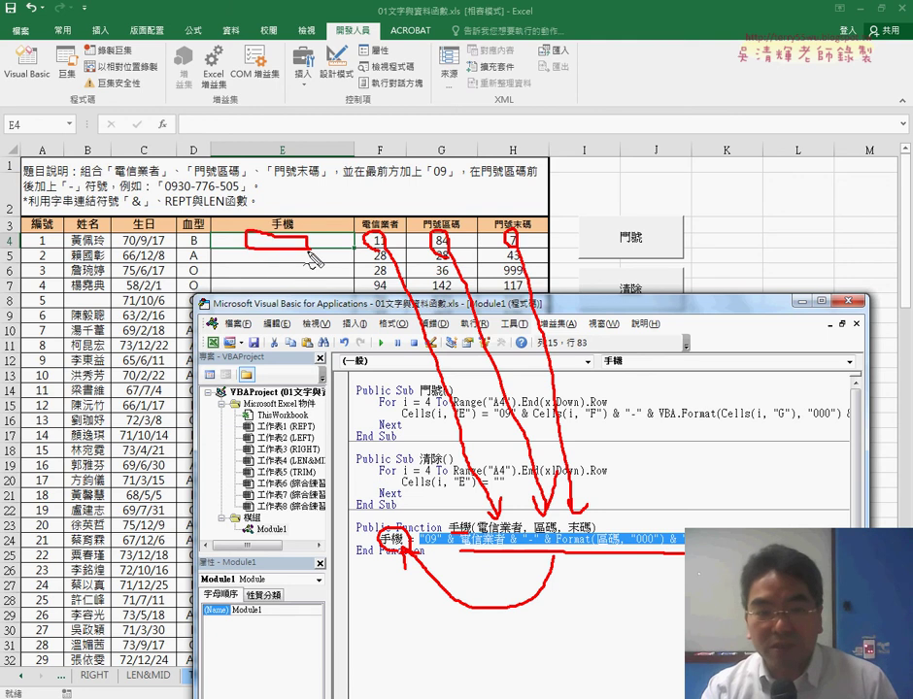
left_click_drag(387, 540, 267, 250)
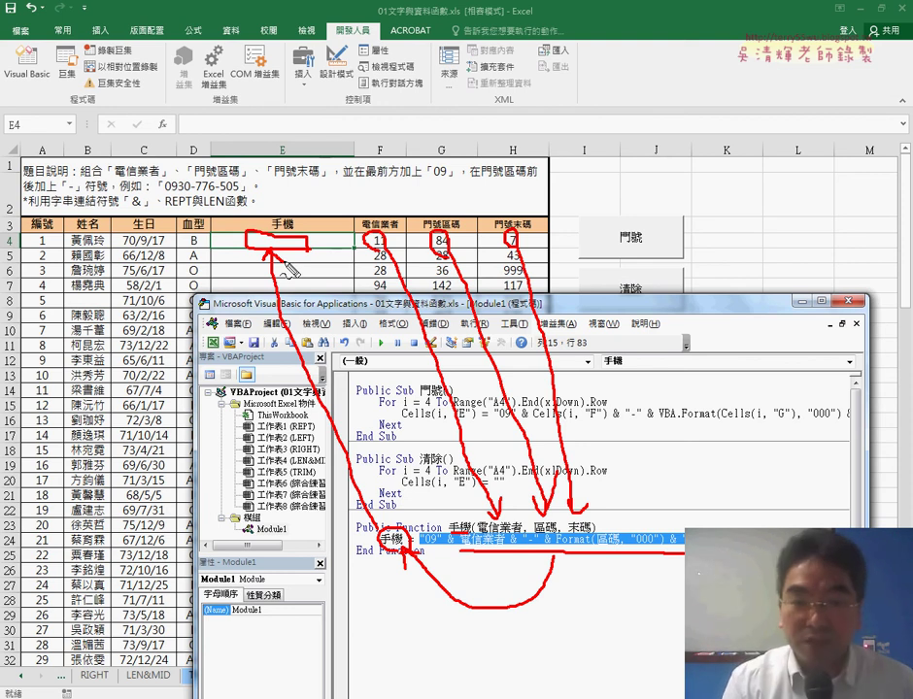
Clear the pen marks and bring up Insert Function for cell E4
key("Escape")
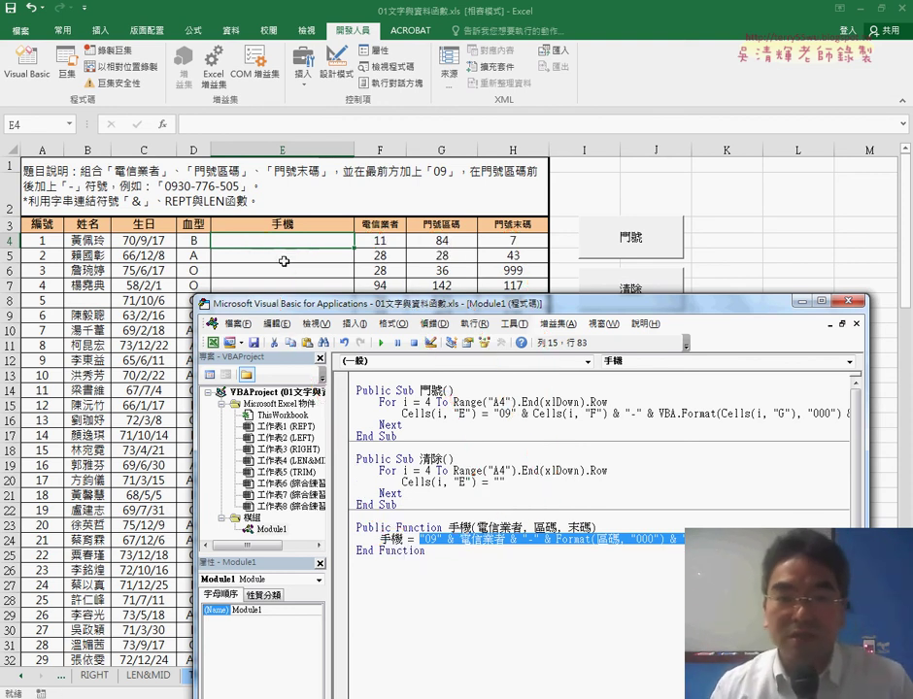
left_click(303, 237)
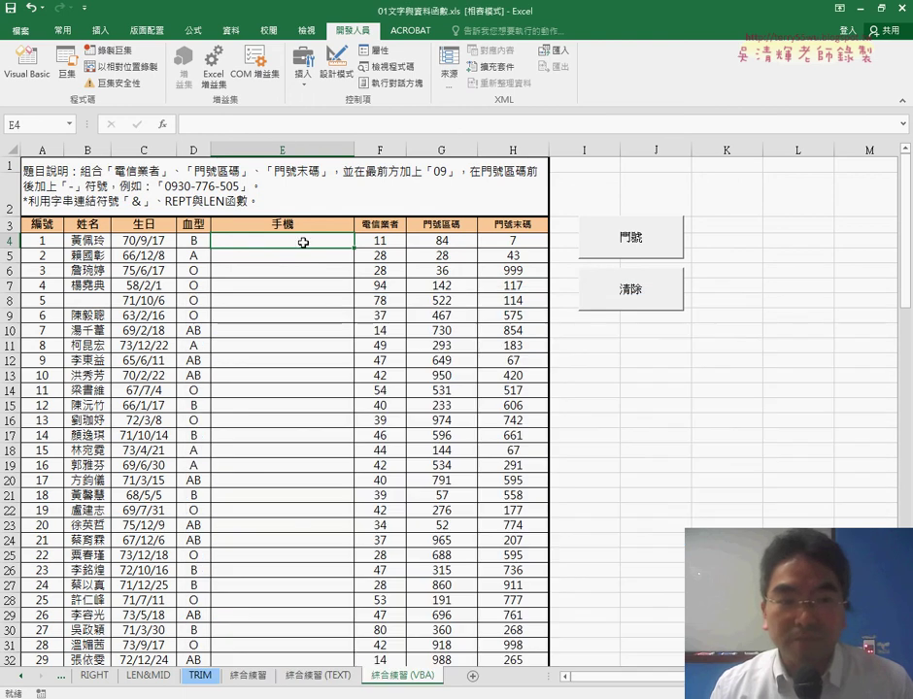
left_click(164, 124)
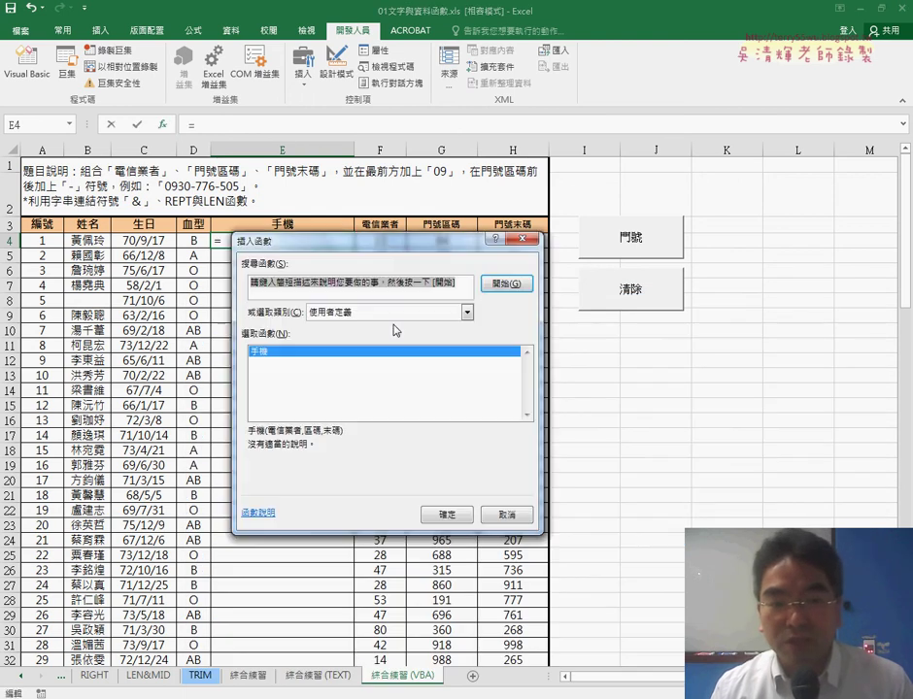
Filter Insert Function to user-defined functions, then cancel
left_click(467, 311)
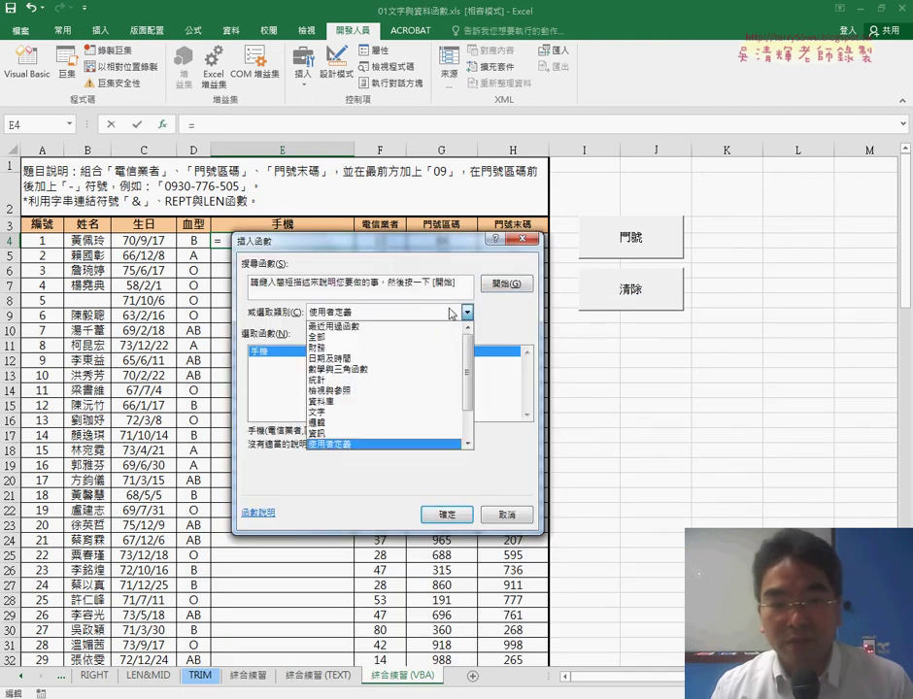
left_click(369, 445)
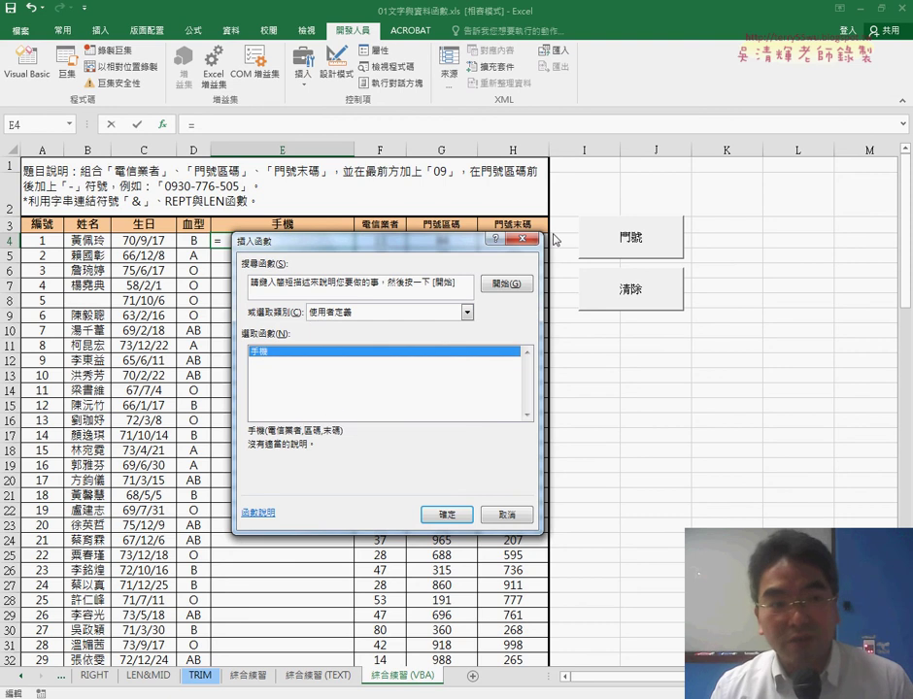
key("Escape")
Review the 手機 code in Module1 again, then return to the sheet with E4 selected
left_click(28, 60)
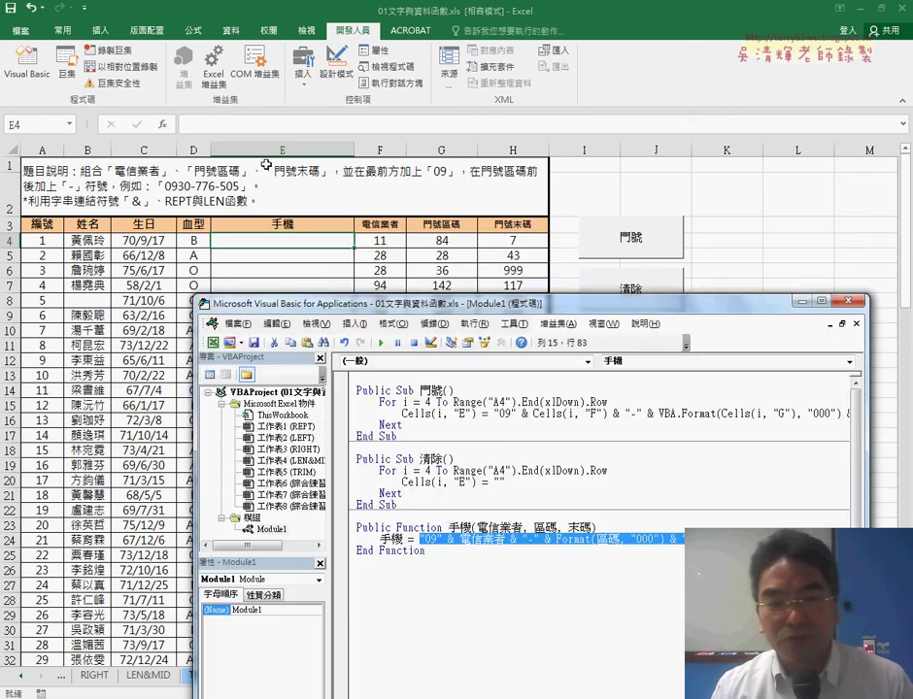
left_click_drag(423, 302, 429, 226)
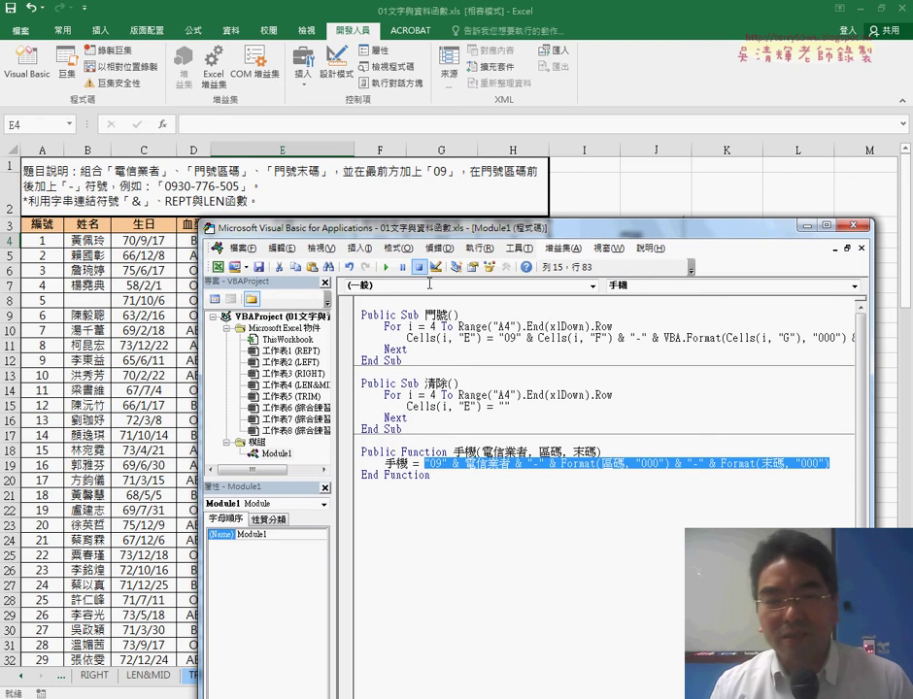
left_click(441, 482)
left_click(432, 325)
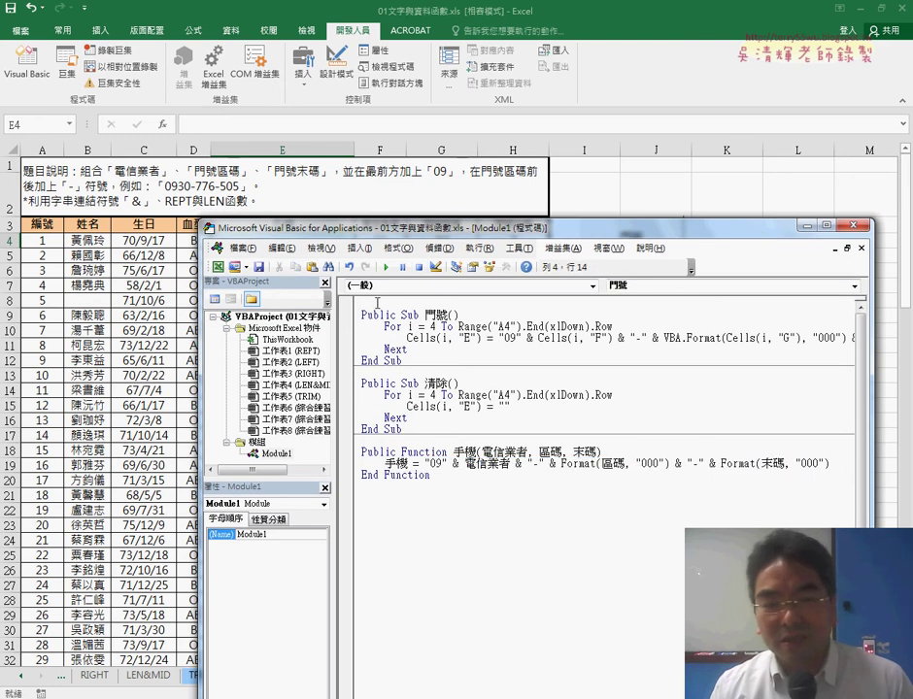
left_click(385, 271)
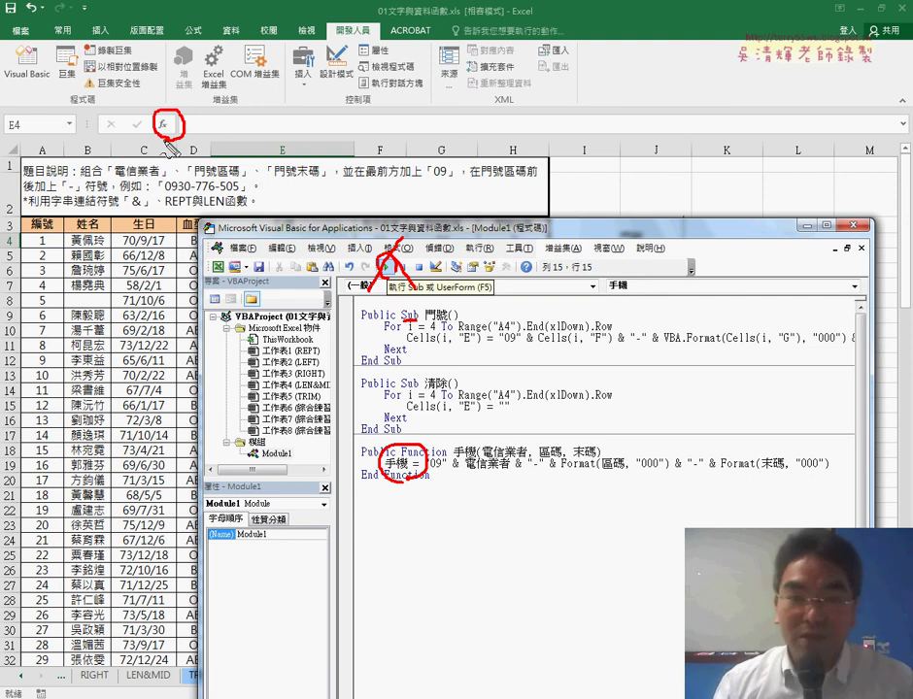
key("Escape")
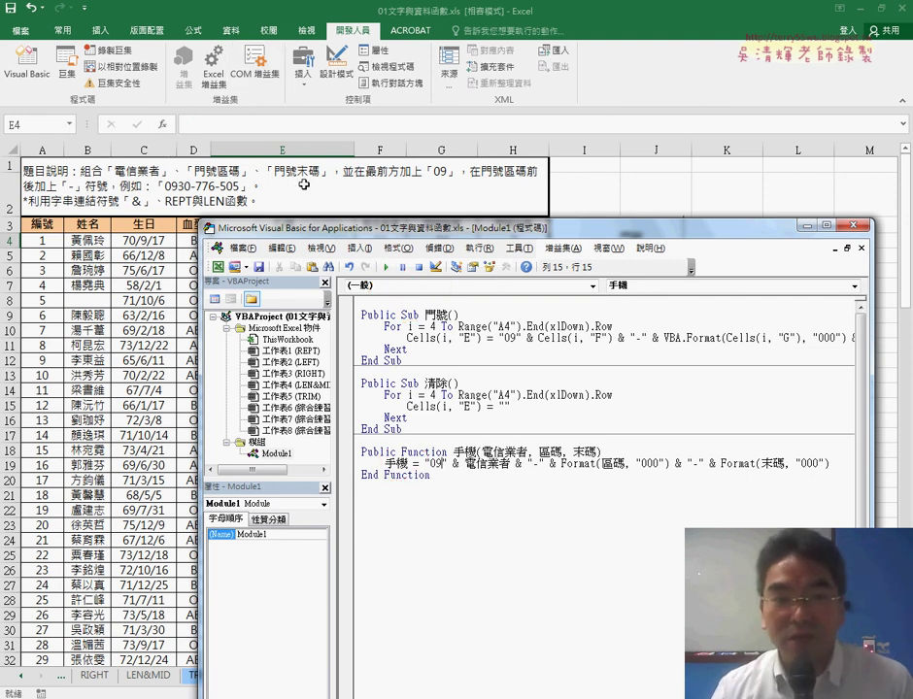
left_click(281, 190)
left_click(328, 247)
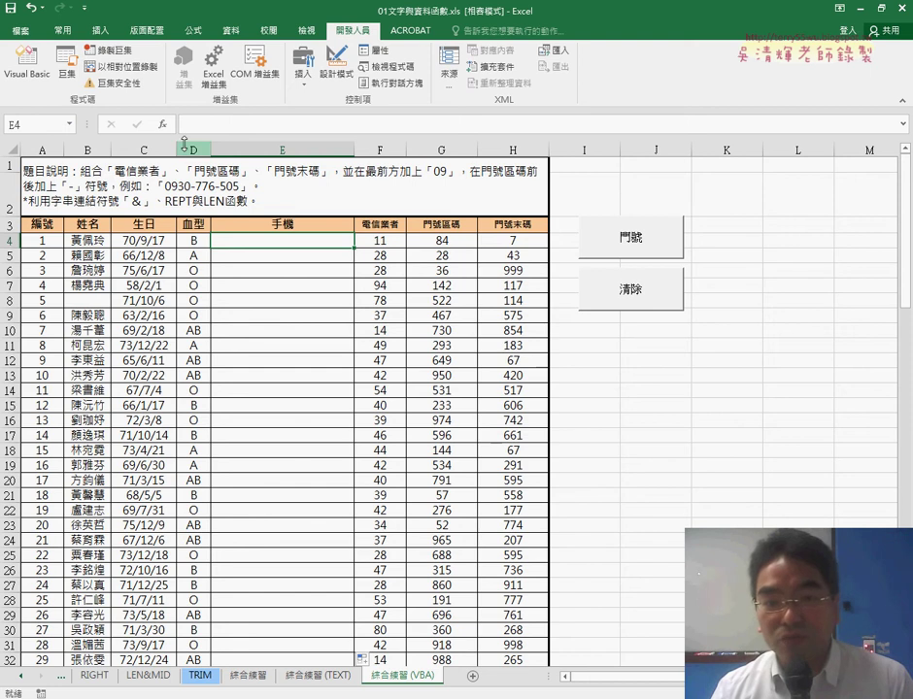
With E4 selected, insert the user-defined 手機 function through Insert Function
left_click(163, 124)
left_click_drag(408, 247, 651, 191)
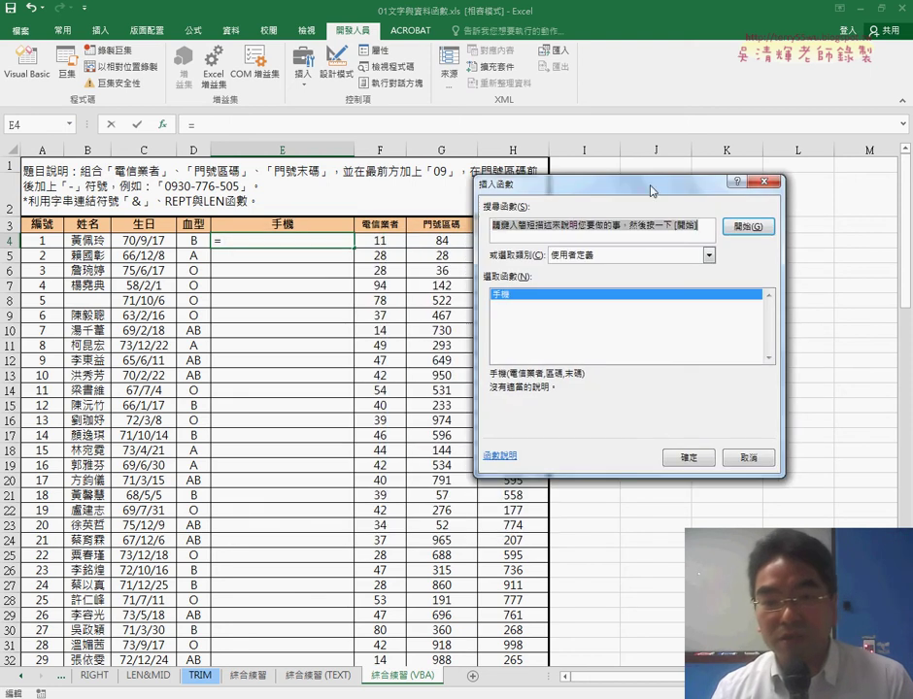
left_click(688, 460)
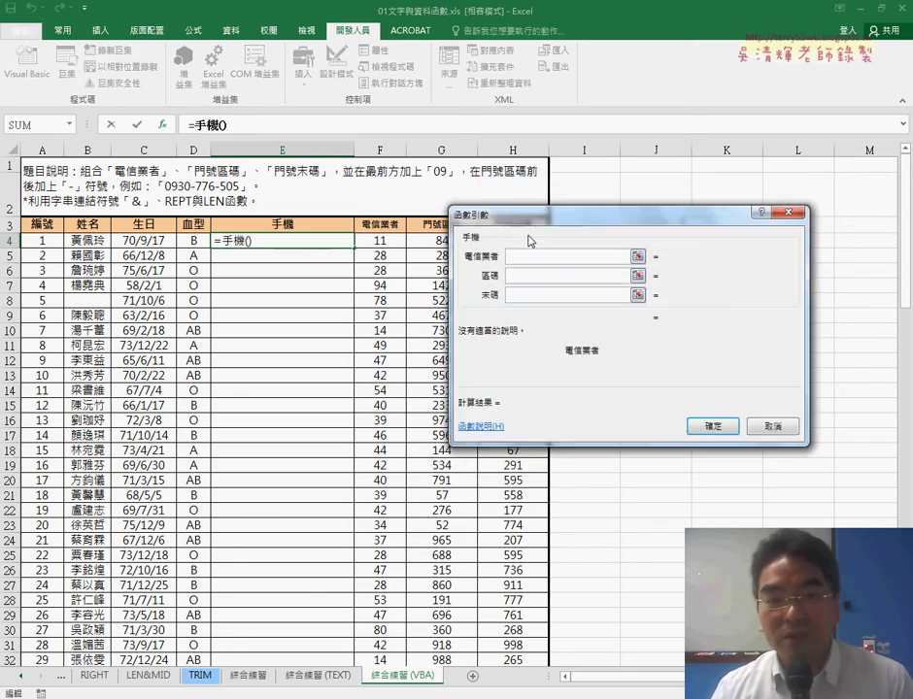
left_click_drag(529, 240, 388, 318)
left_click(379, 240)
left_click(386, 355)
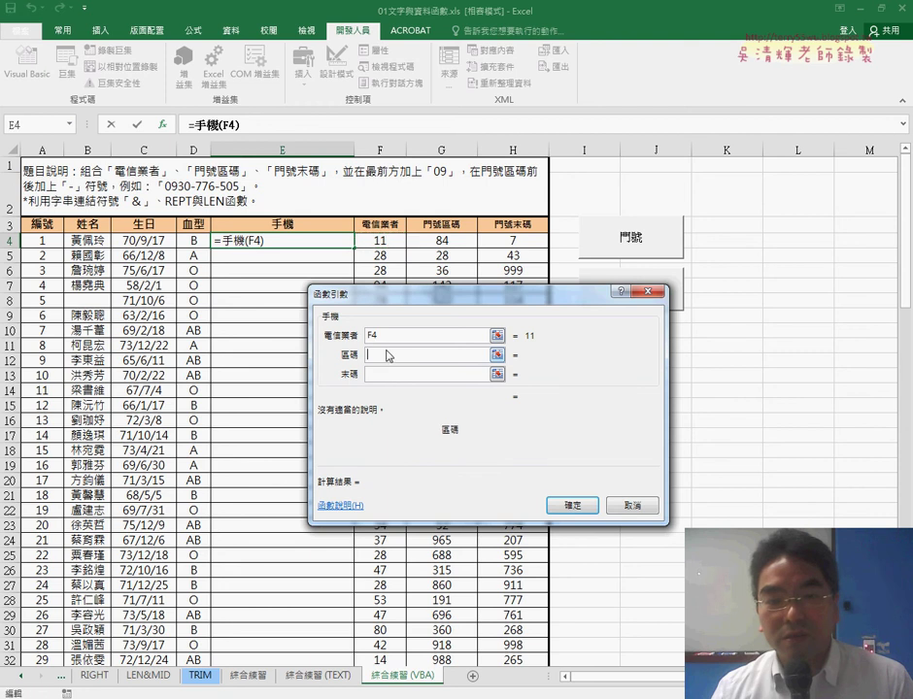
left_click(439, 240)
left_click(403, 373)
left_click(523, 240)
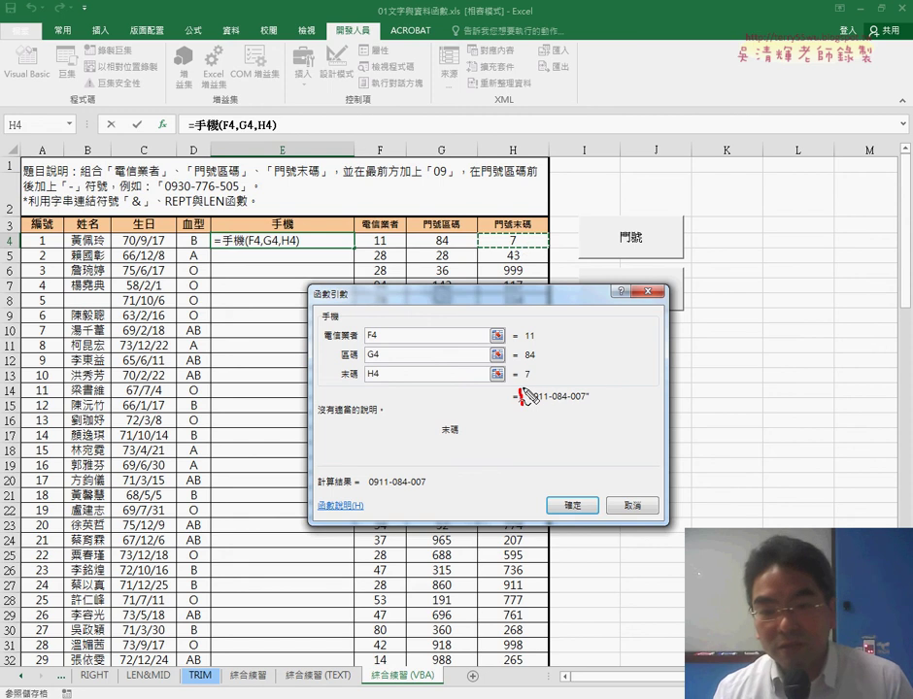
mouse_move(522, 405)
left_mouse_down()
mouse_move(595, 408)
mouse_move(522, 408)
left_mouse_up()
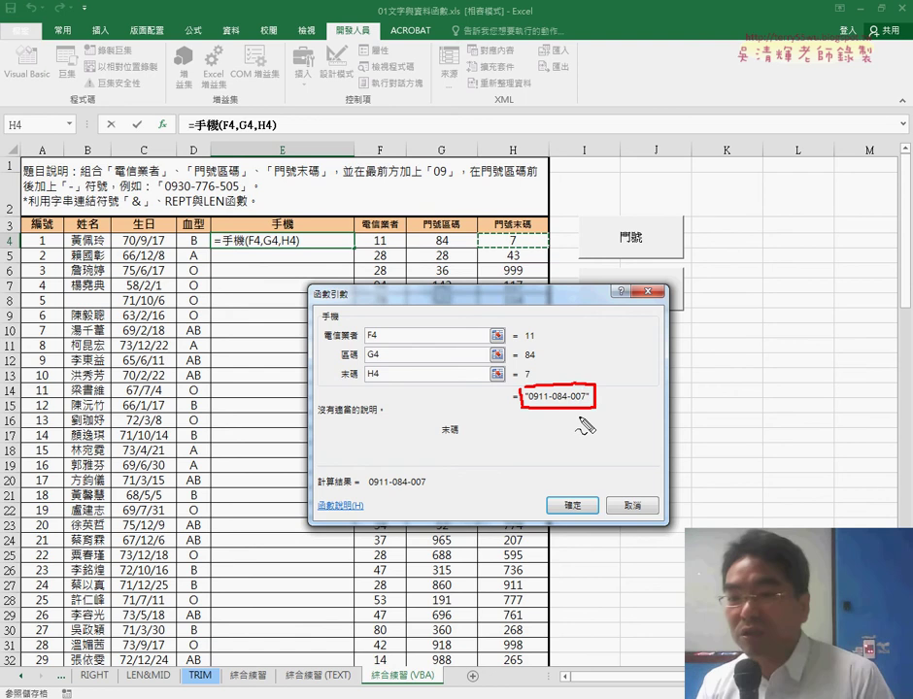
left_click_drag(586, 491, 589, 524)
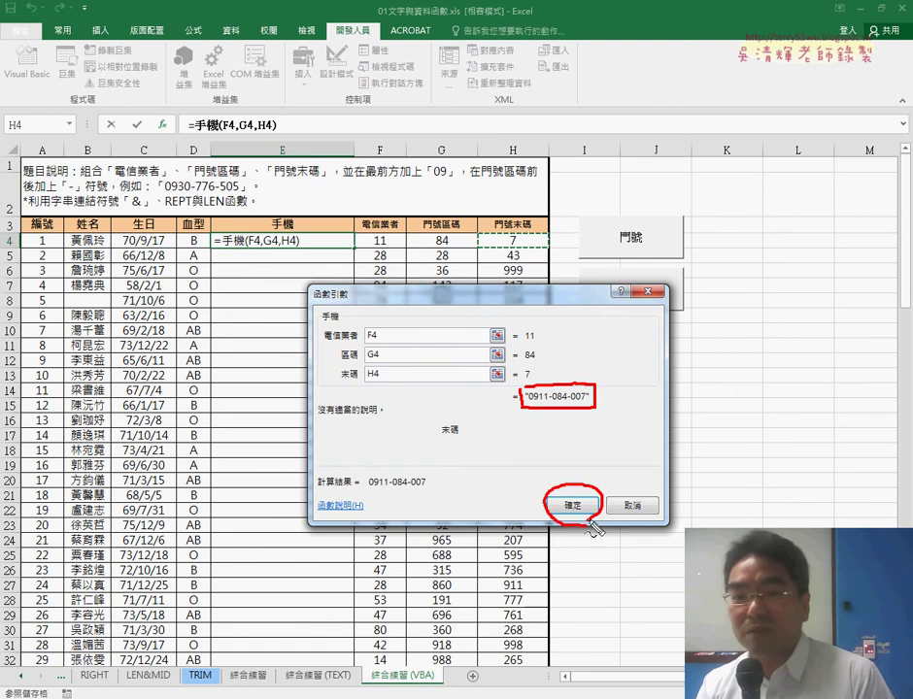
mouse_move(551, 386)
left_mouse_down()
mouse_move(484, 287)
mouse_move(335, 243)
left_mouse_up()
left_click_drag(320, 233, 312, 238)
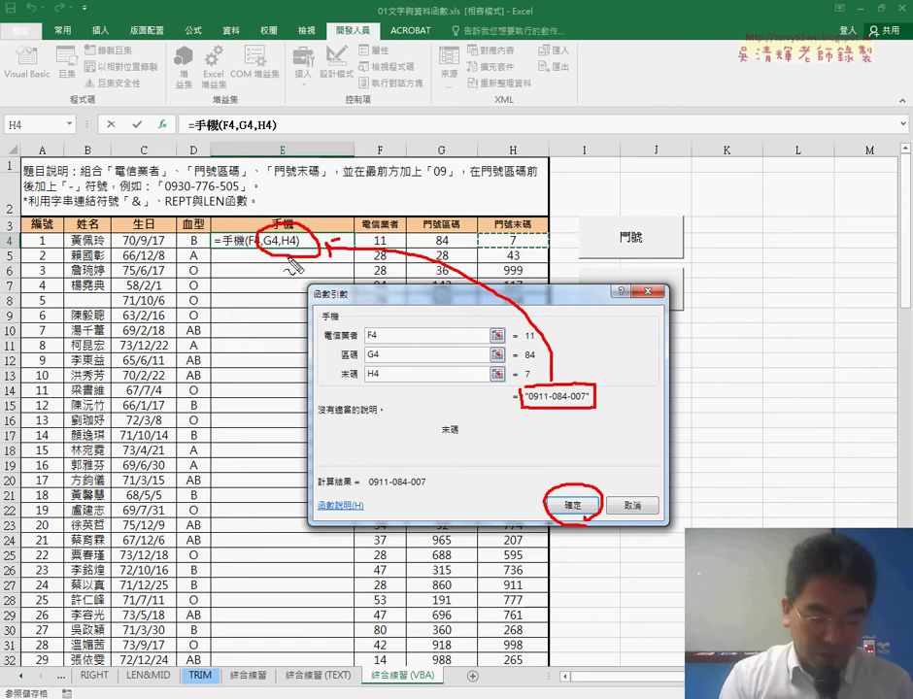
key("Escape")
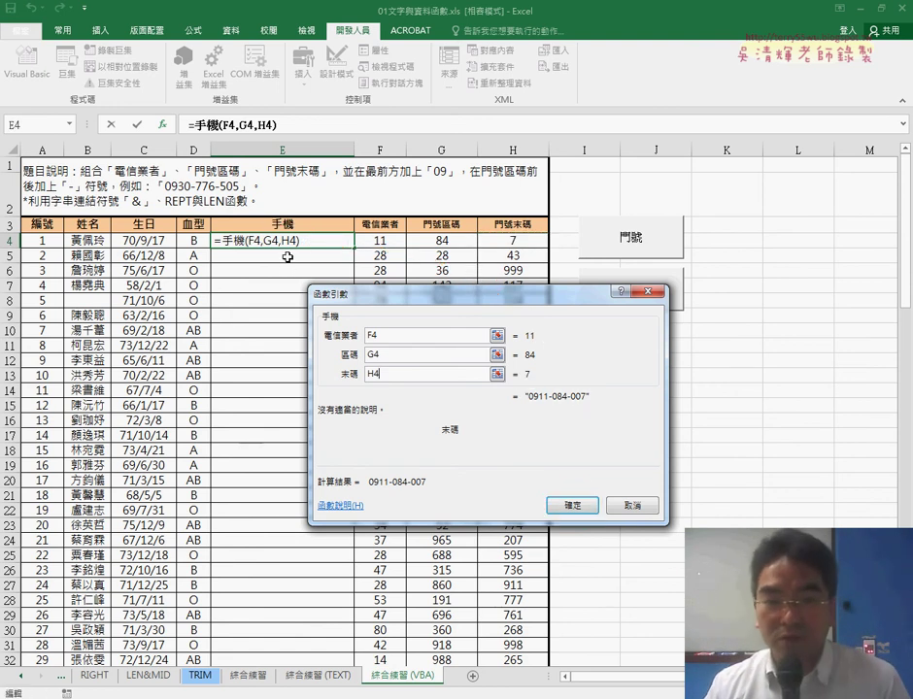
left_click(566, 504)
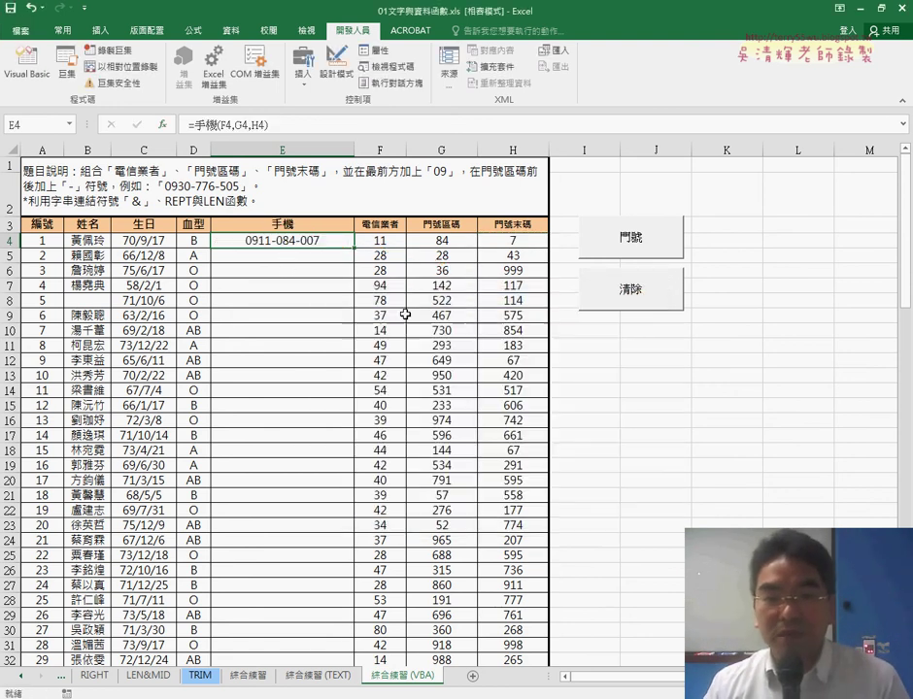
Fill the =手機 formula down column E and check the formulas in E4 and E5
double_click(357, 250)
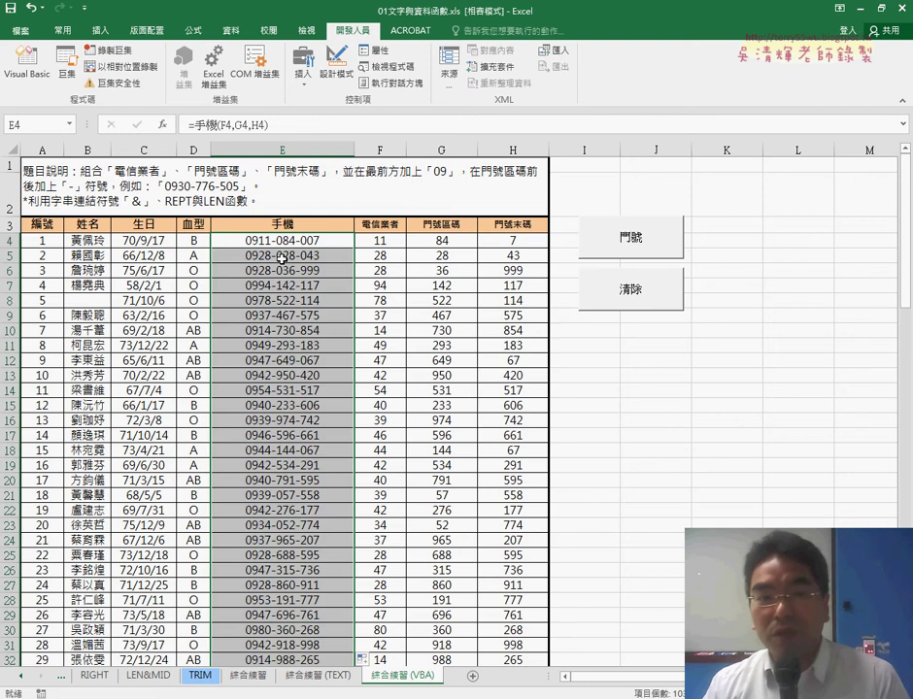
left_click(282, 254)
left_click(265, 239)
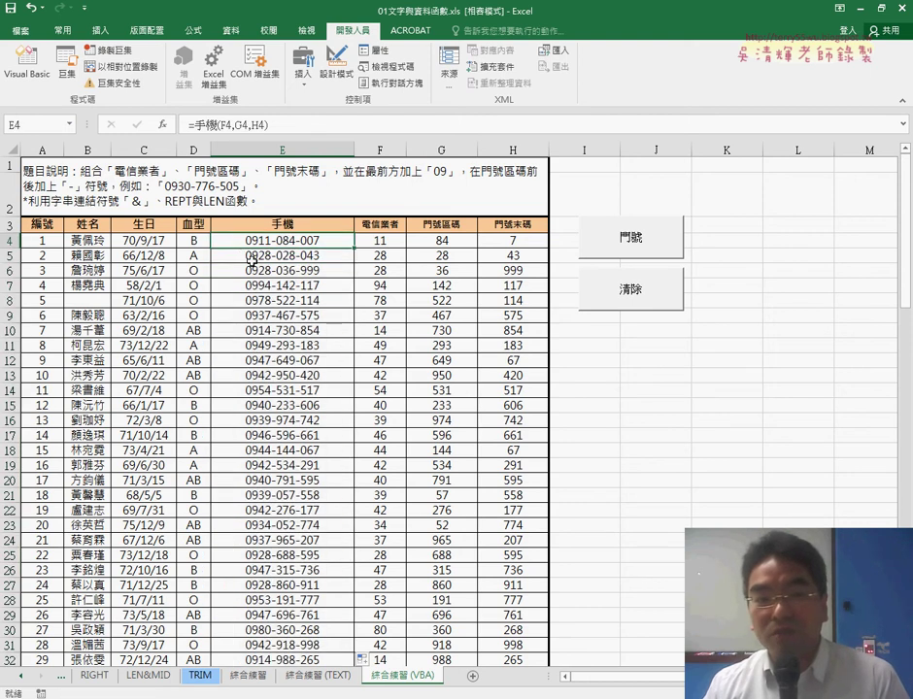
left_click(251, 258)
Check the formulas in E6 and E7 against G6's area code, then open the VBA editor with Alt+F11
left_click(300, 273)
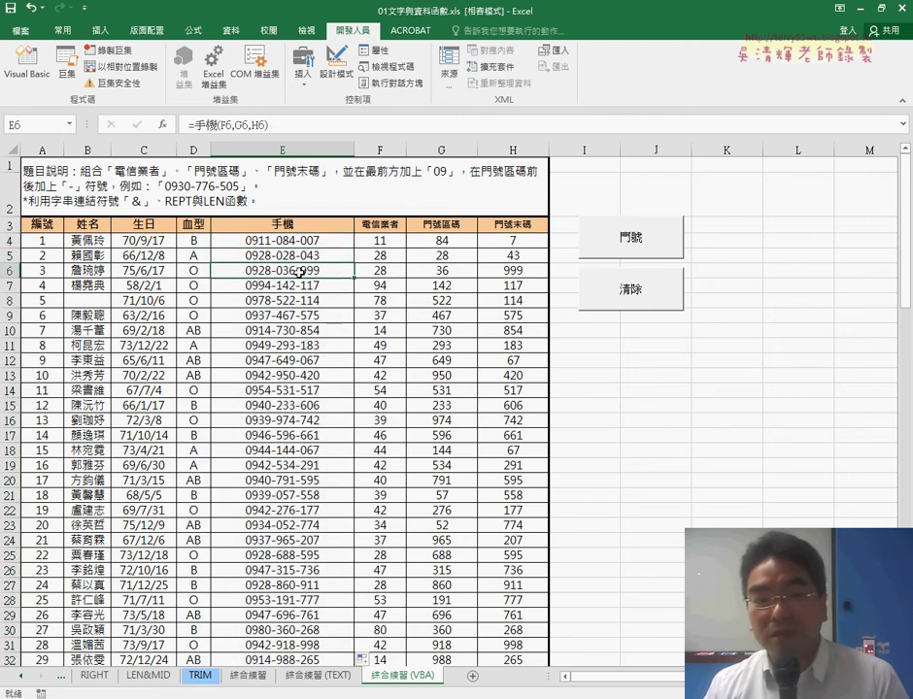
left_click(436, 270)
left_click(344, 287)
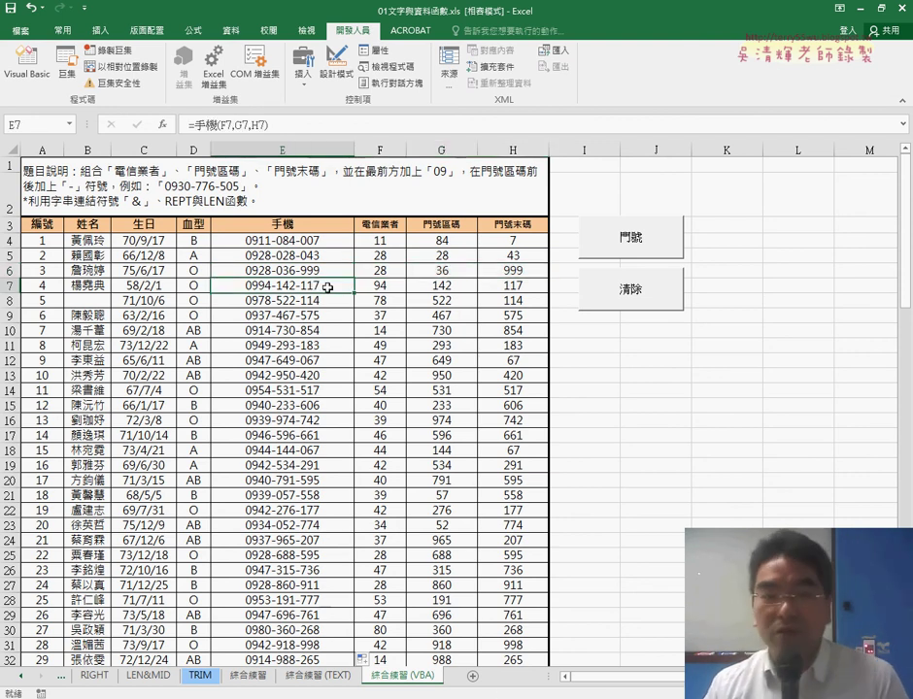
left_click(304, 246)
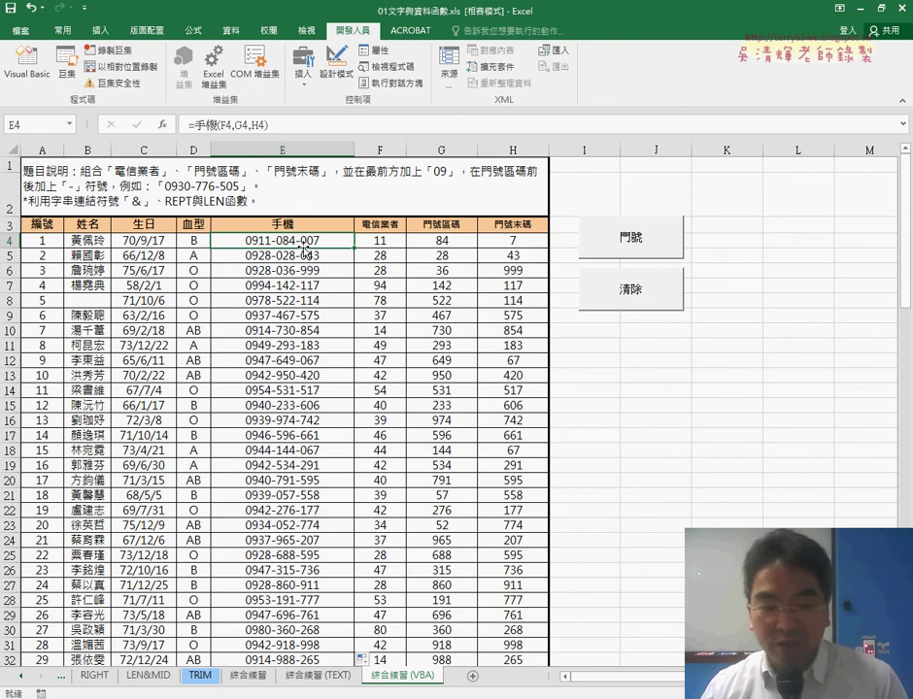
key("alt+F11")
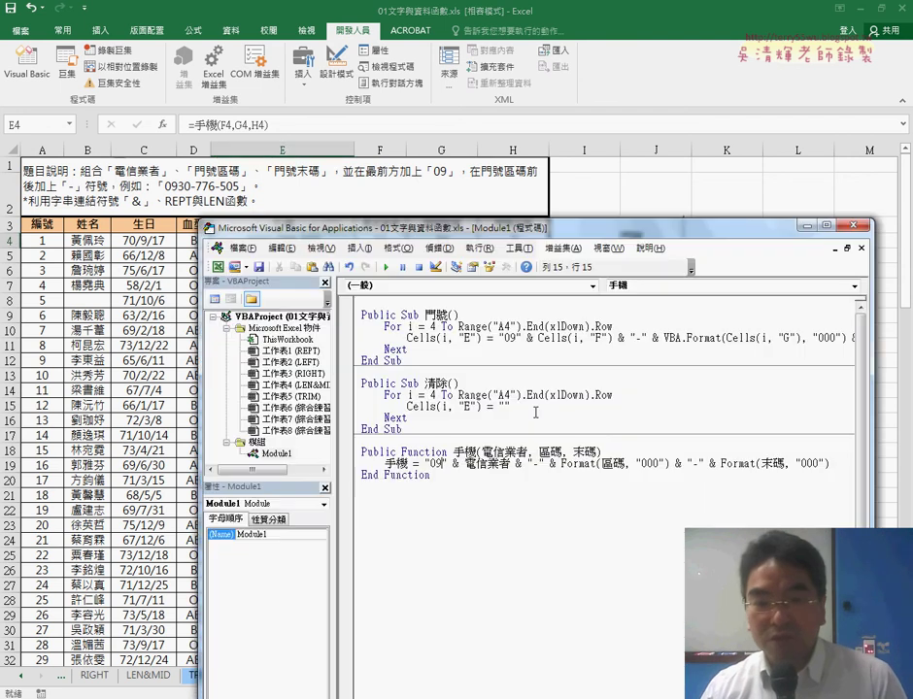
Move and widen the VBA editor and select the line of the 手機 function that builds the phone number
left_click_drag(516, 237, 496, 86)
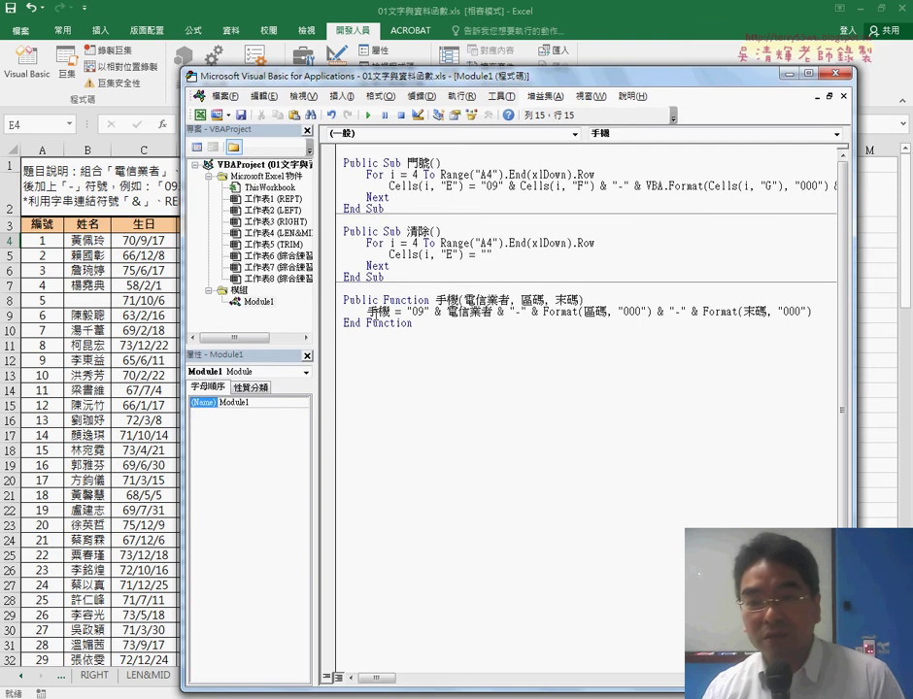
left_click_drag(369, 313, 829, 318)
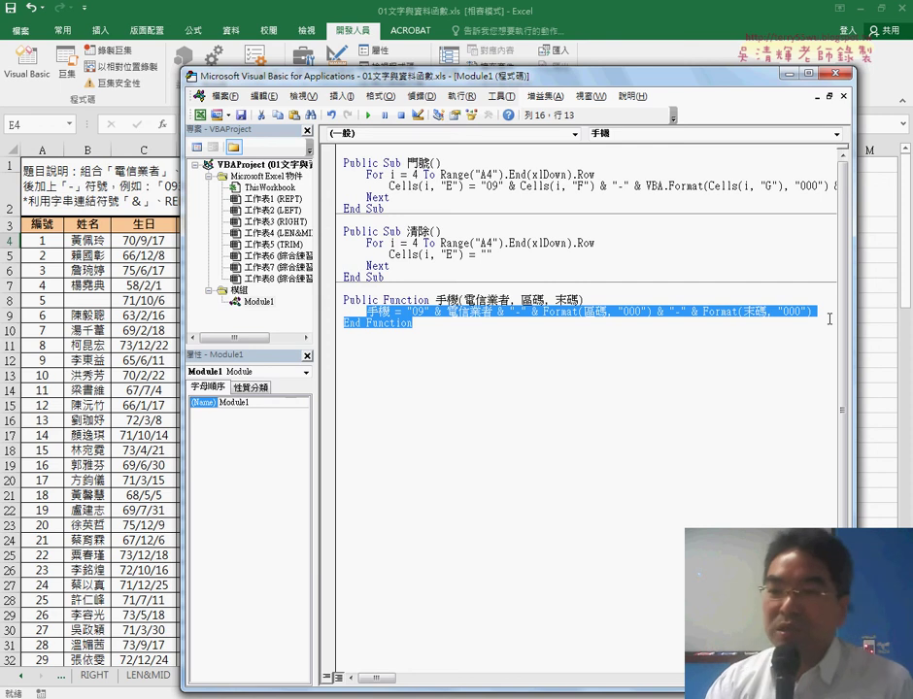
left_click(830, 318)
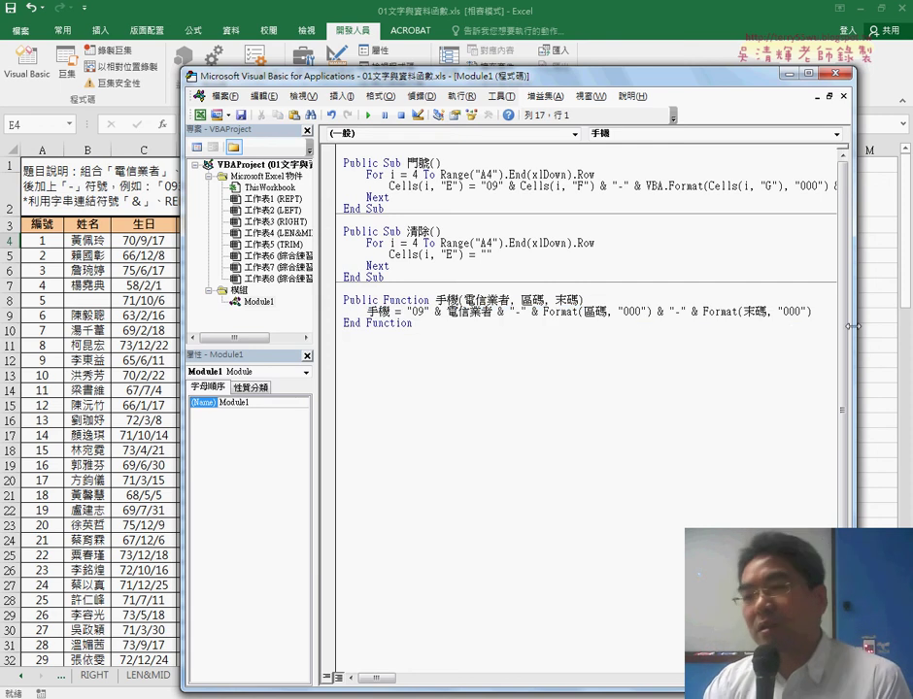
left_click_drag(851, 330, 883, 331)
left_click_drag(815, 313, 368, 311)
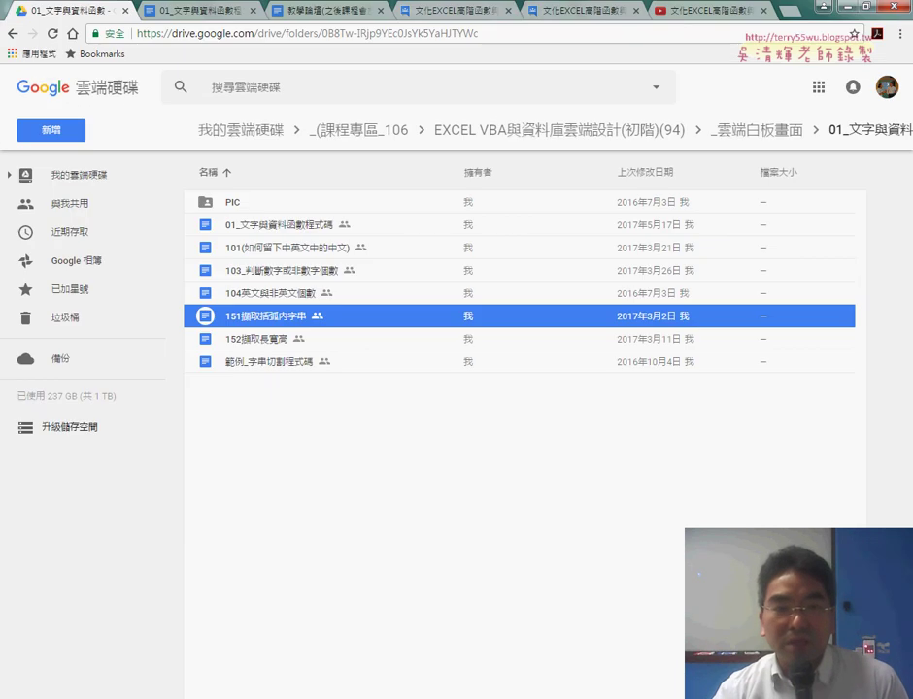
In the 01_文字與資料函數程式碼 notes, format the 手機 function's code with Code Pretty's Format Selection
left_click(196, 17)
scroll(464, 401, "down", 1)
scroll(446, 369, "down", 10)
scroll(440, 338, "down", 10)
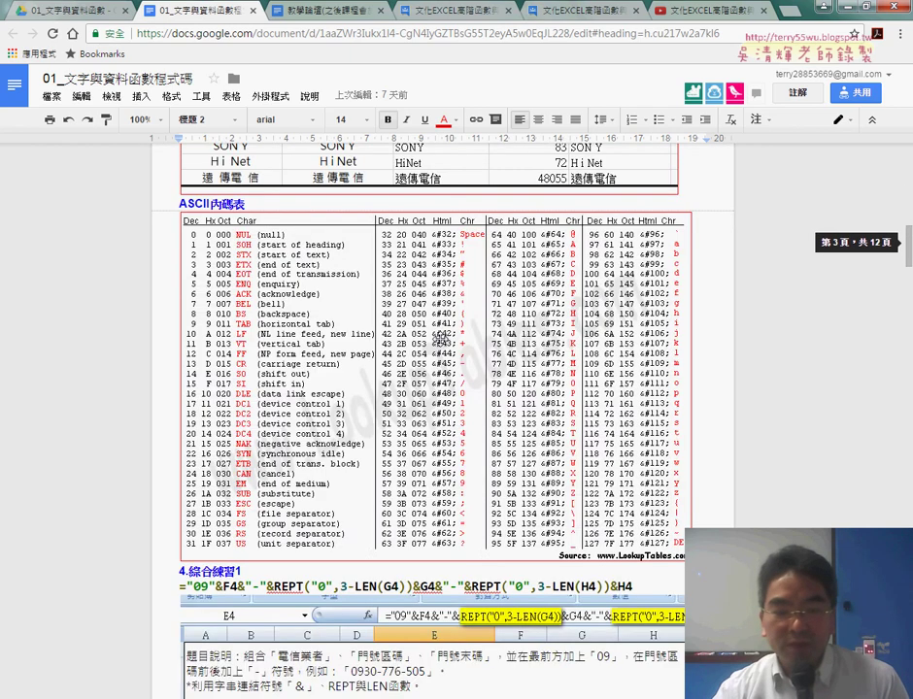
scroll(439, 338, "down", 10)
scroll(440, 338, "down", 10)
scroll(440, 338, "down", 10)
scroll(439, 337, "down", 10)
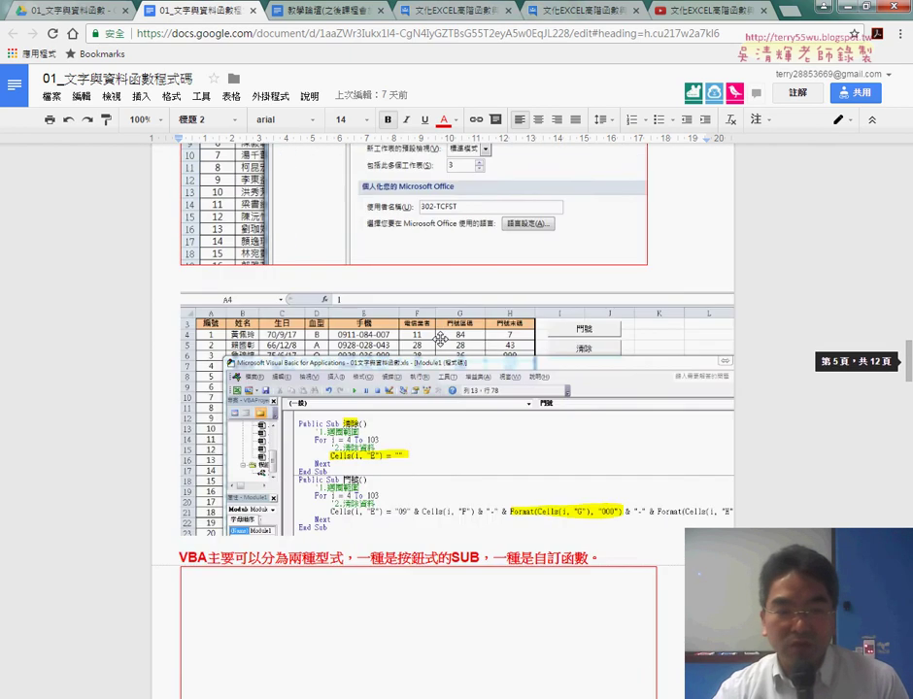
scroll(440, 338, "down", 5)
scroll(440, 338, "down", 1)
scroll(440, 338, "down", 5)
scroll(440, 337, "down", 3)
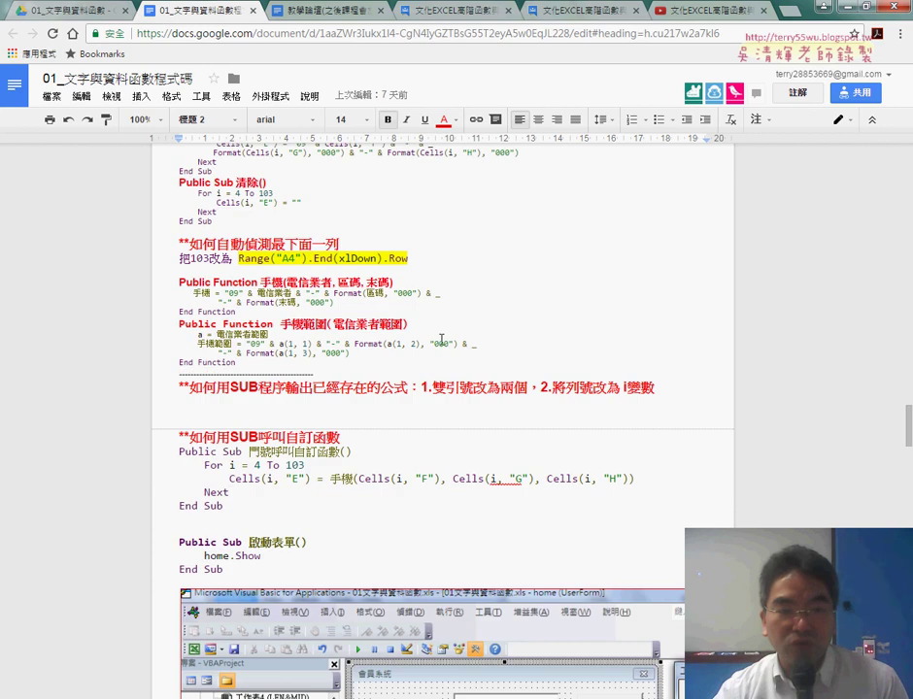
scroll(441, 339, "down", 1)
left_click_drag(304, 296, 167, 283)
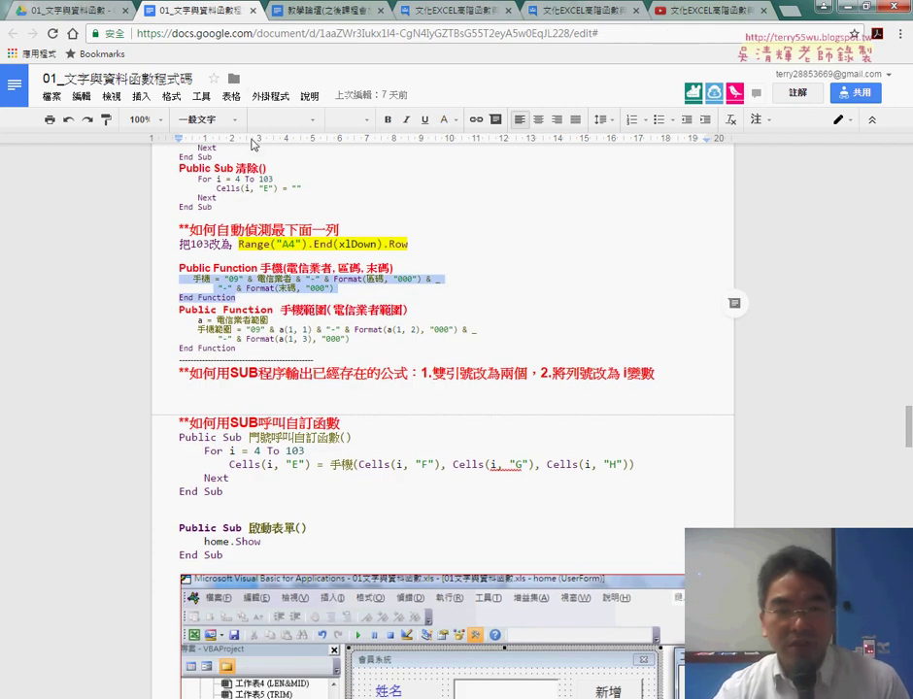
left_click(269, 96)
left_click(422, 126)
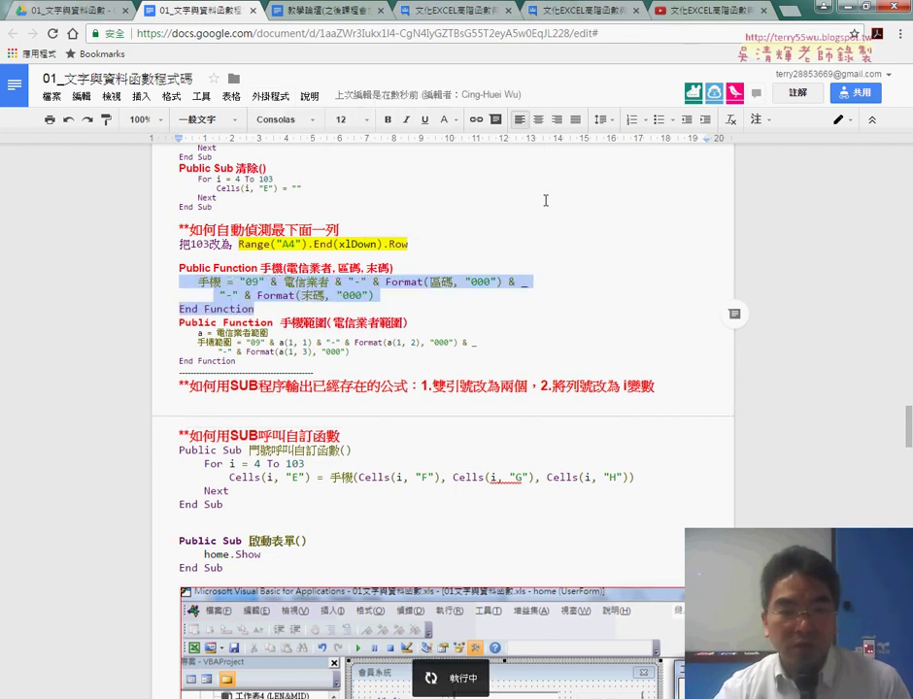
Format the 手機範圍 function's code with Code Pretty's Format Selection too
left_click(554, 269)
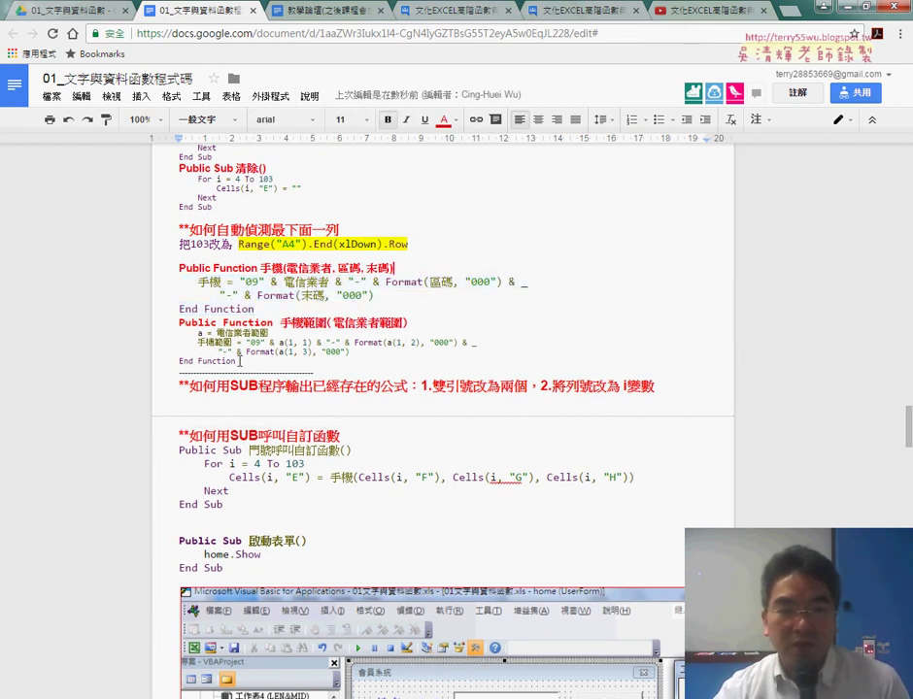
left_click_drag(240, 361, 159, 333)
left_click(270, 96)
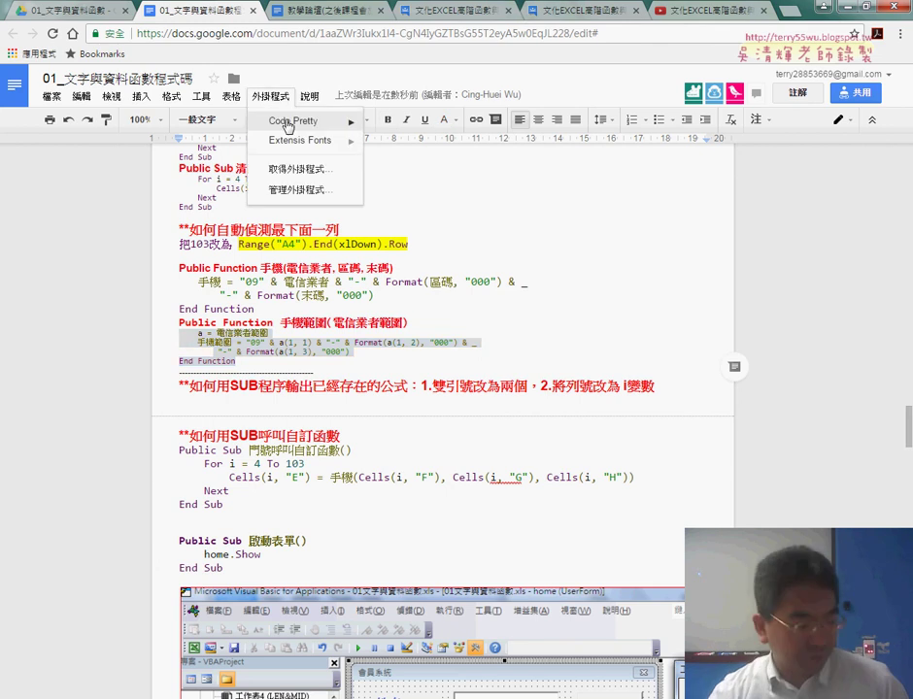
left_click(427, 126)
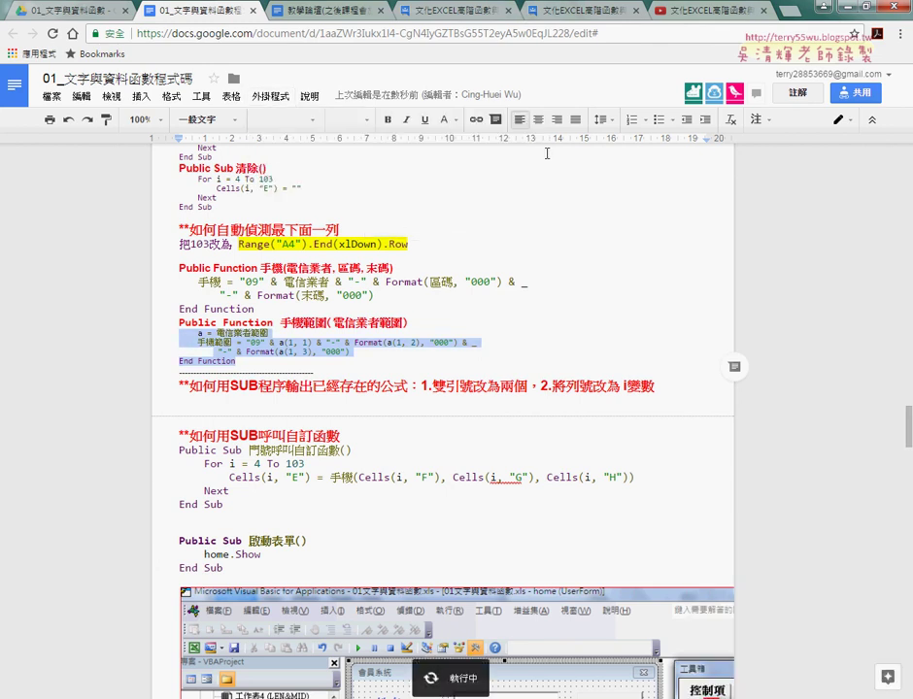